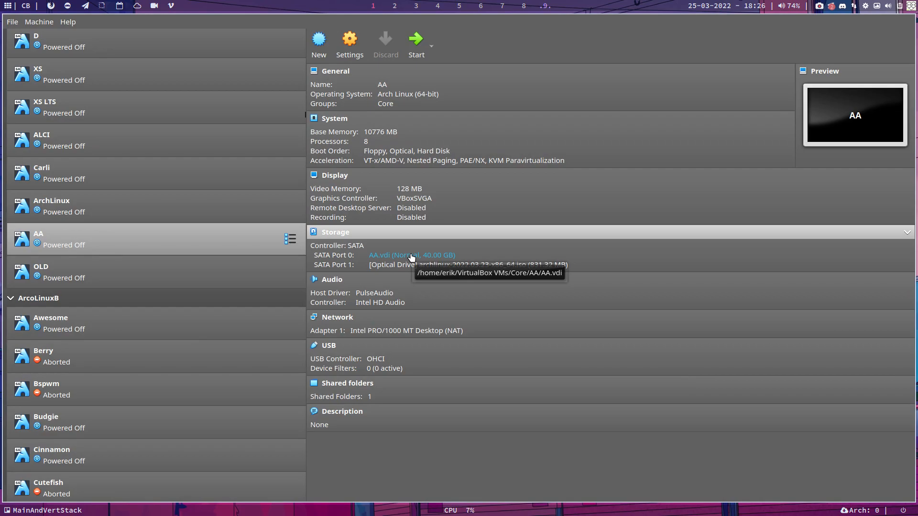
- Start the AA virtual machine and boot the Arch Linux install medium (x86_64, BIOS)
left_click(415, 41)
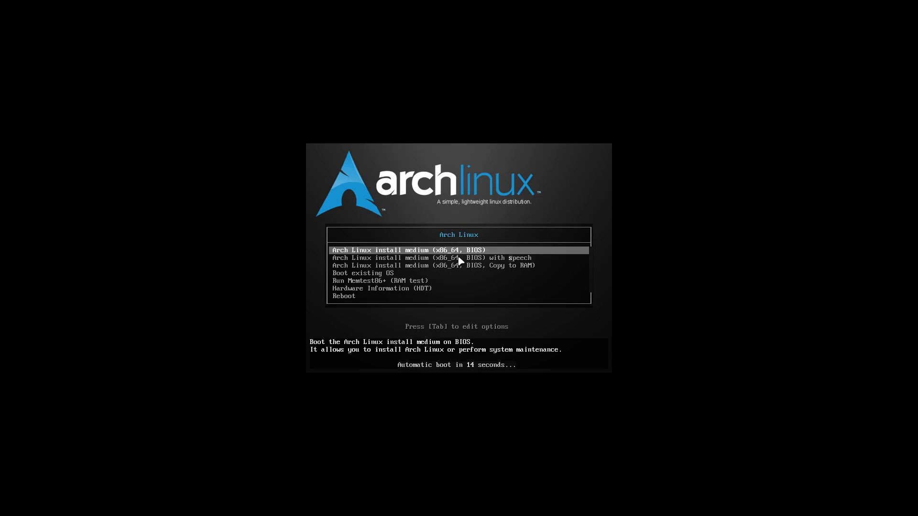
key("Return")
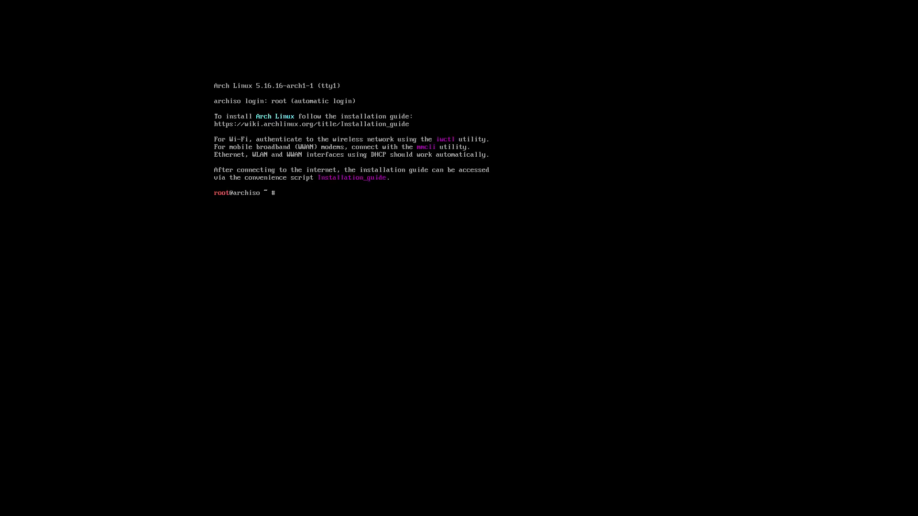
- Run alis, fetch the latest GitHub code, and decline to continue with the installation
type("alis")
key("Return")
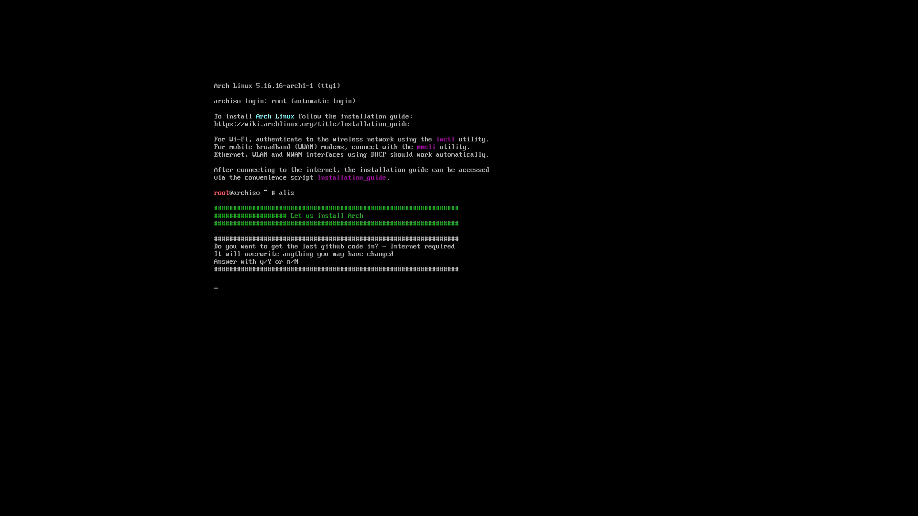
type("y")
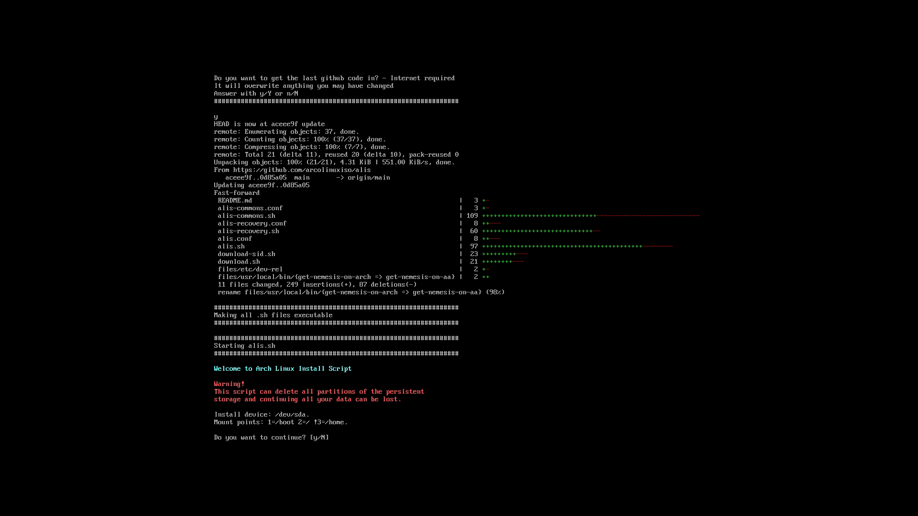
key("Return")
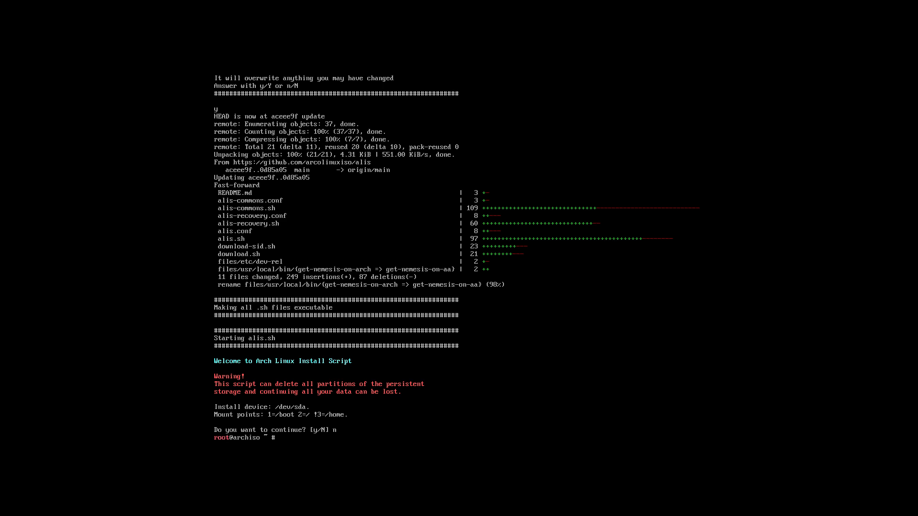
- Load the be-latin1 console keyboard layout with loadkeys and test it by entering azery
type("loadkeys be")
key("Return")
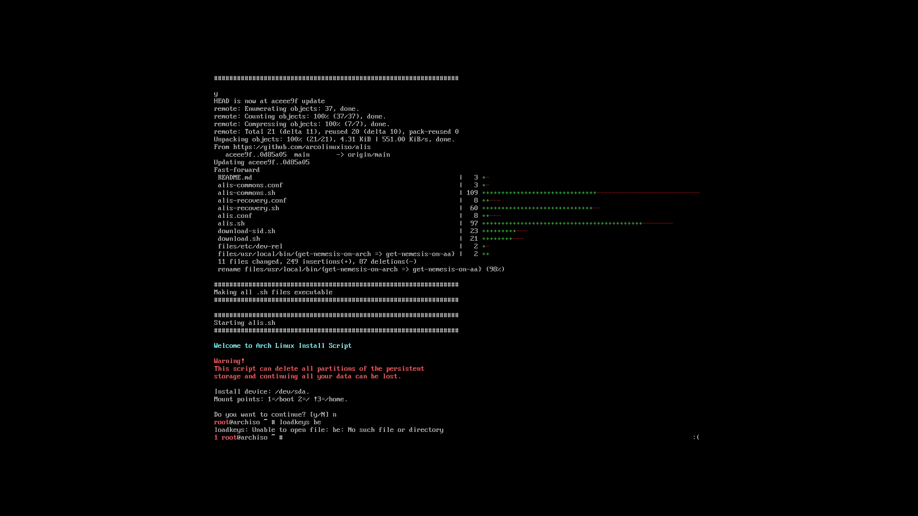
key("Up")
key("BackSpace")
type("lqtin")
key("BackSpace")
key("BackSpace")
key("BackSpace")
key("BackSpace")
type("at")
key("BackSpace")
key("BackSpace")
type("lati")
key("BackSpace")
key("BackSpace")
key("BackSpace")
key("BackSpace")
key("BackSpace")
type("latin")
key("BackSpace")
key("BackSpace")
key("BackSpace")
type("q")
key("BackSpace")
type("atin1")
key("Return")
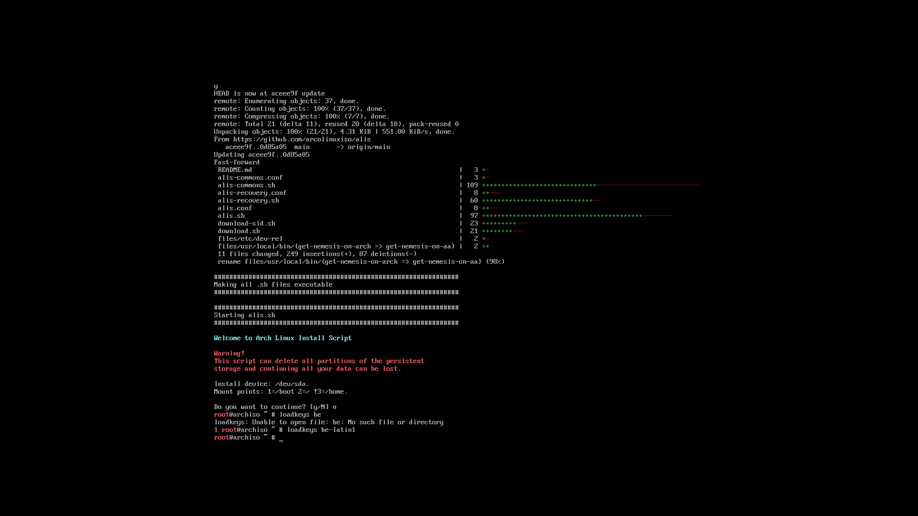
type("azery")
key("Return")
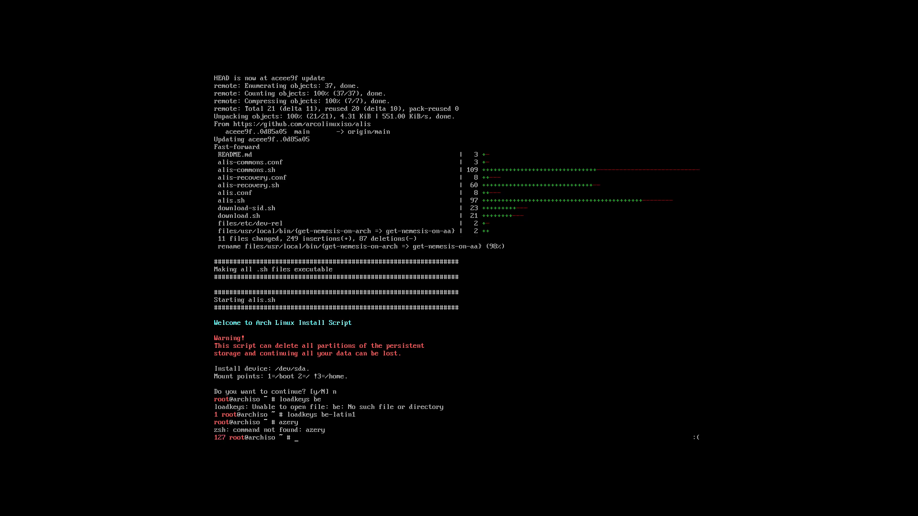
- Change to the /alis directory and list its files
type("cd /alis")
key("Return")
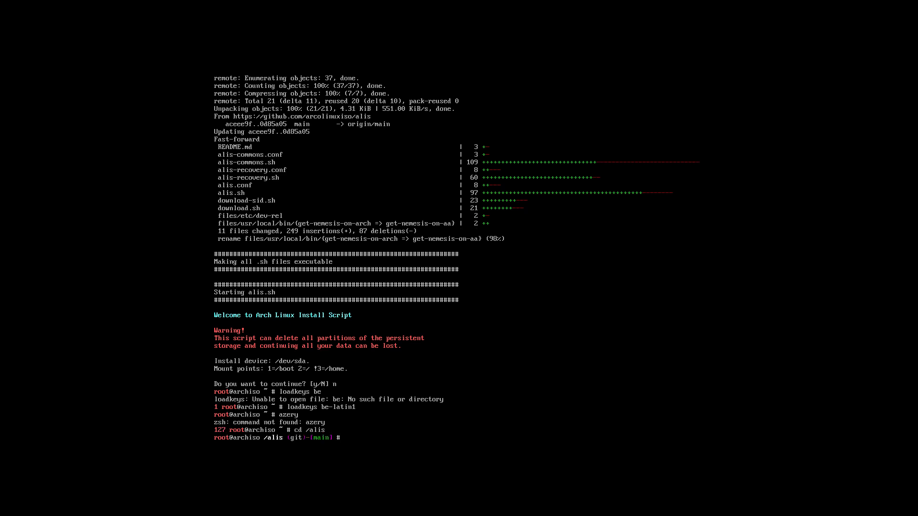
type("ls")
key("Return")
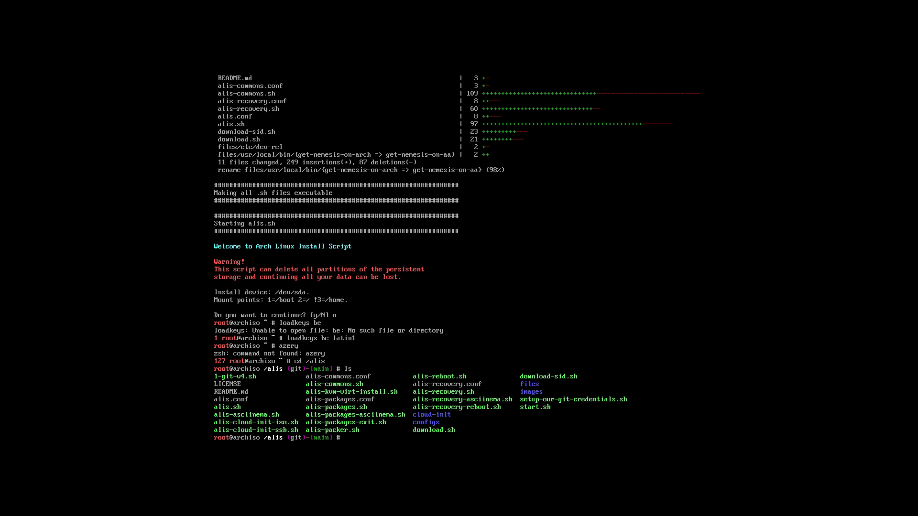
- Open alis.conf in nano and make btrfs the active FILE_SYSTEM_TYPE, disabling ext4 with an exclamation mark
type("ano alis.conf")
key("Return")
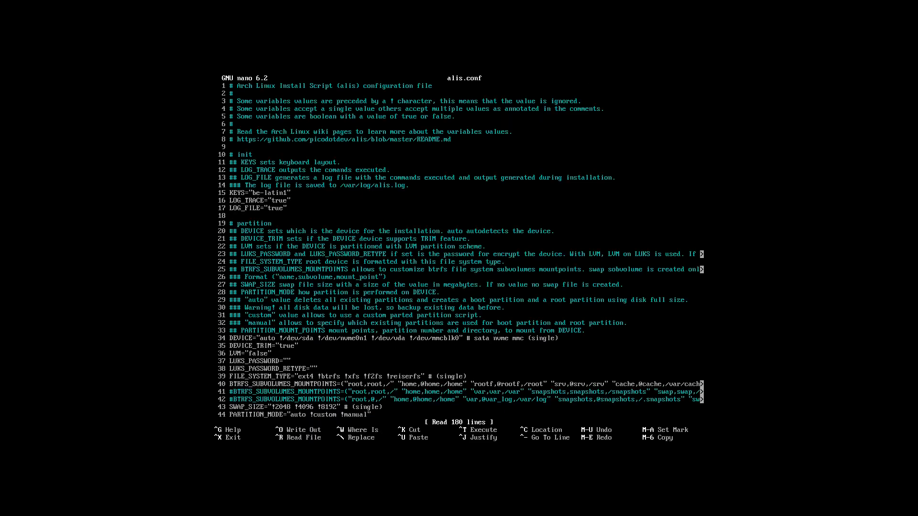
key("Up")
key("Up")
key("BackSpace")
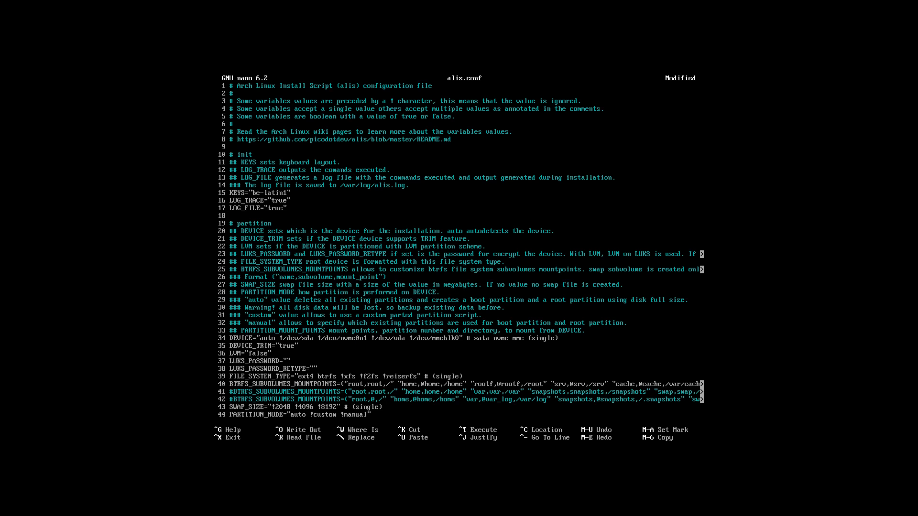
type("!")
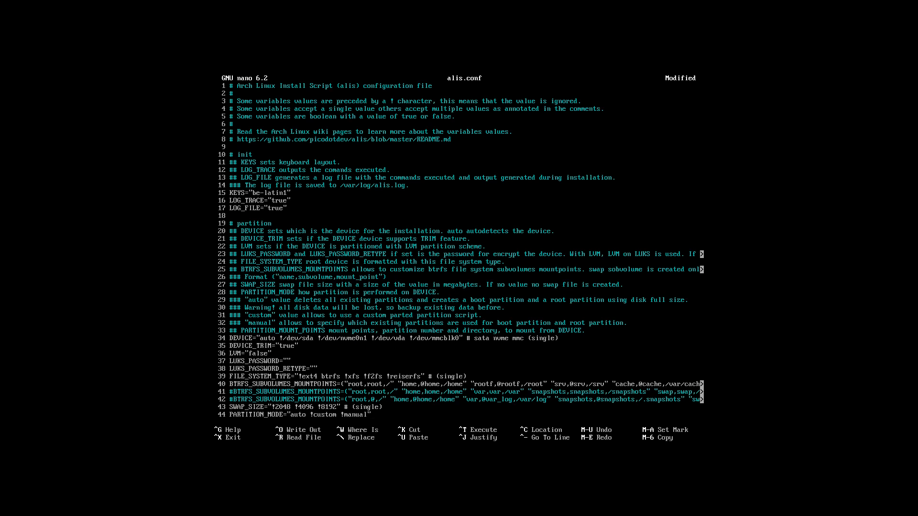
- Enable linux-lts and linux-lts-headers in the KERNELS setting by removing their exclamation marks
key("Down")
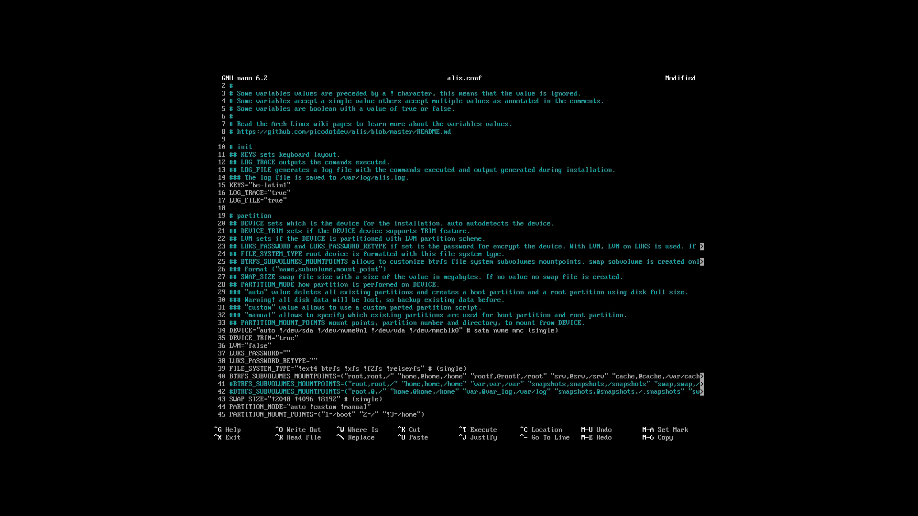
key("Down")
key("Down")
key("Down")
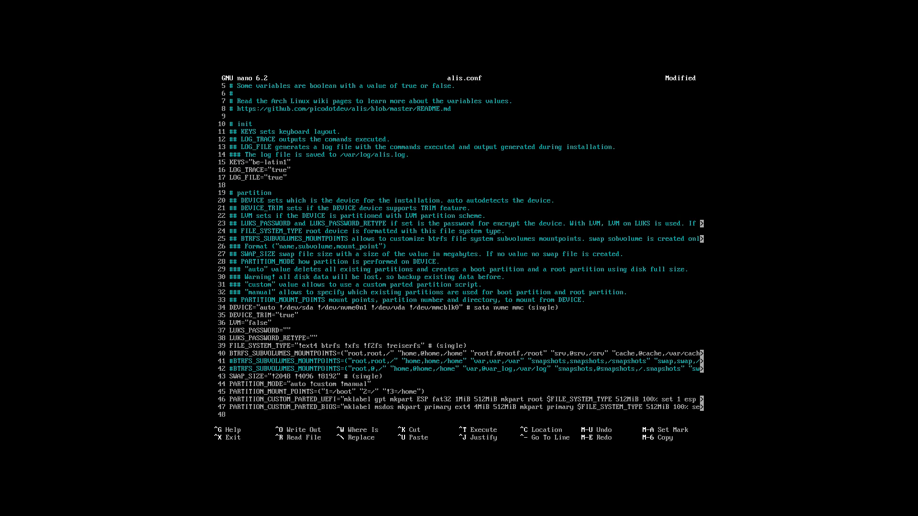
key("Down")
key("Down")
key("Down")
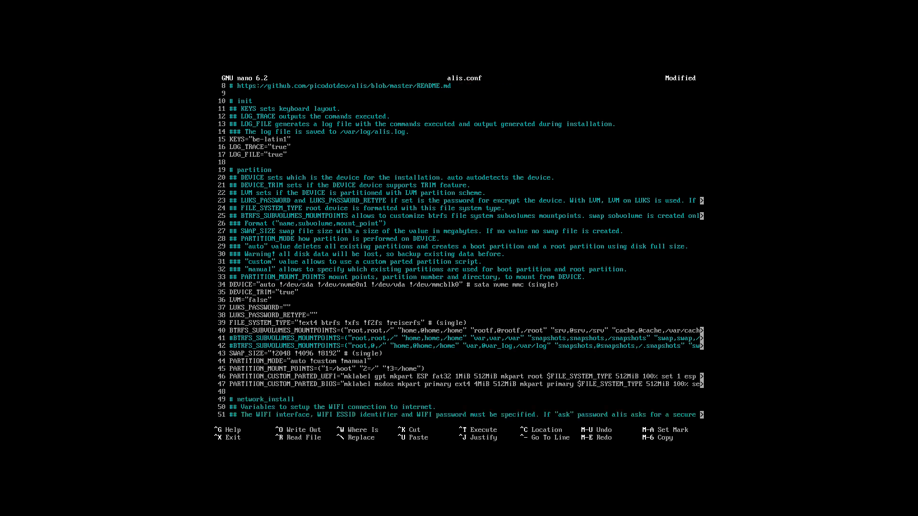
key("Down")
key("Down")
key("Down")
key("Down")
key("Down")
key("Down")
key("Down")
key("Down")
key("Down")
key("Down")
key("Down")
key("Down")
key("Down")
key("Down")
key("Down")
key("Down")
key("Down")
key("Down")
key("Down")
key("Down")
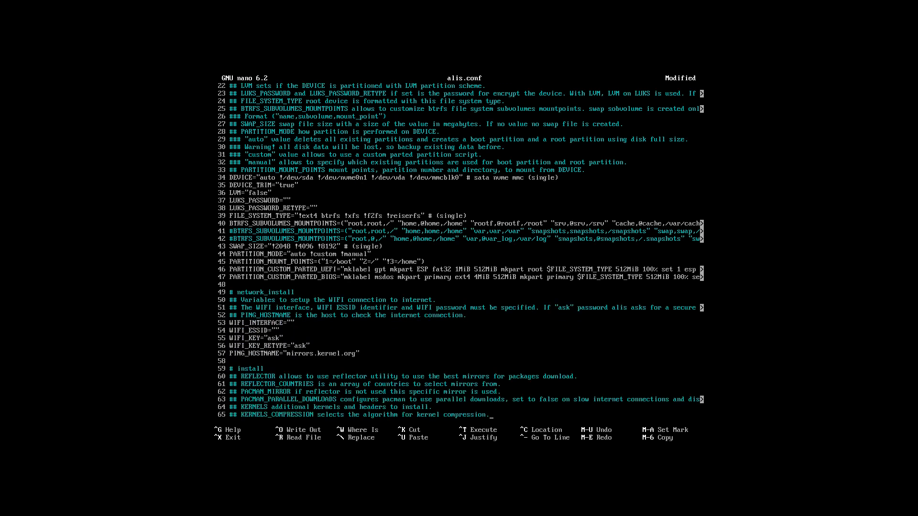
key("Down")
key("Down")
key("Down")
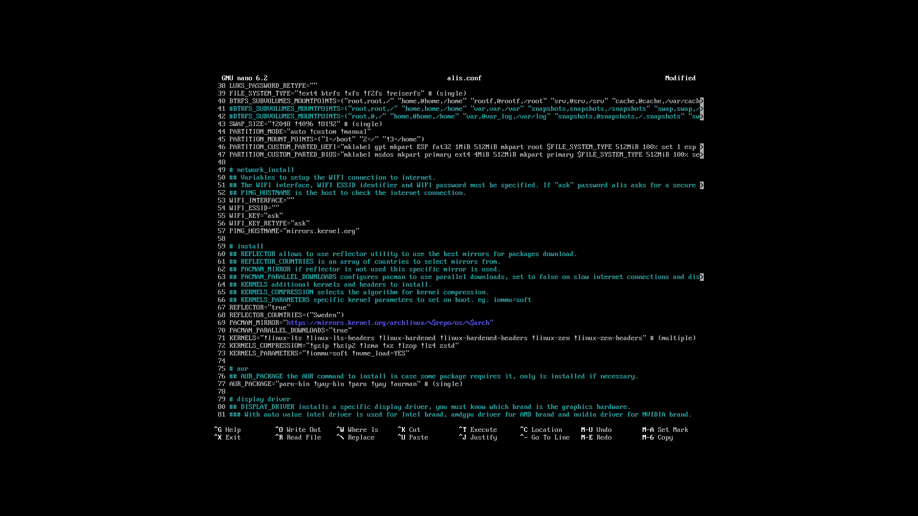
key("Down")
key("Down")
key("Down")
key("Down")
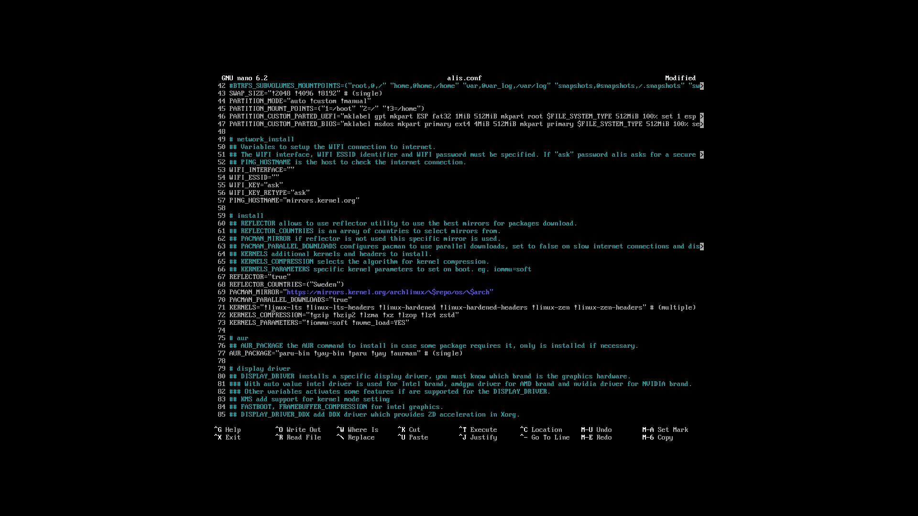
key("Delete")
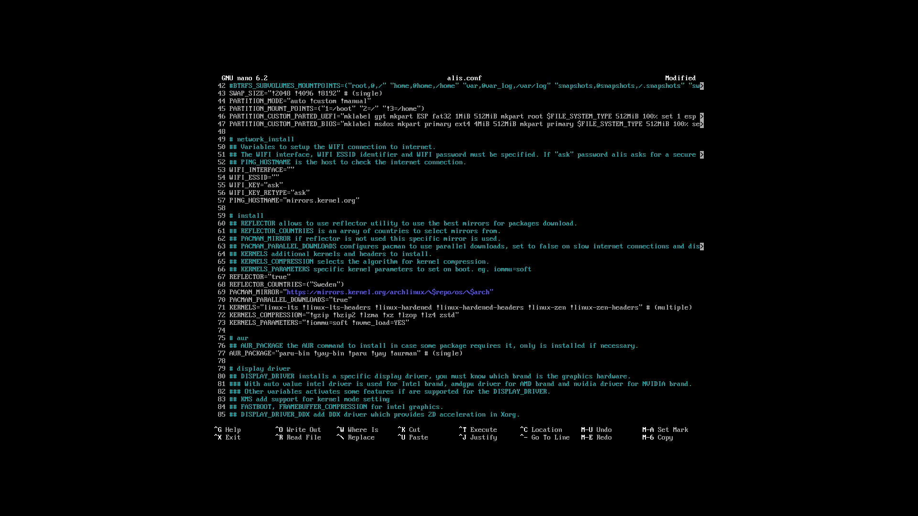
key("Delete")
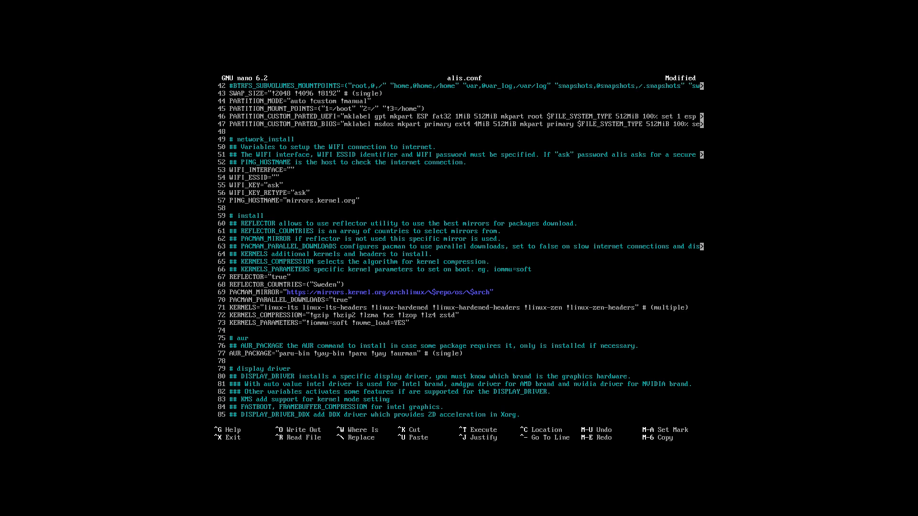
- Review the display driver, timezone, locale, keymap and hostname settings in alis.conf
key("Down")
key("Down")
key("Down")
key("Down")
key("Down")
key("Down")
key("Down")
key("Down")
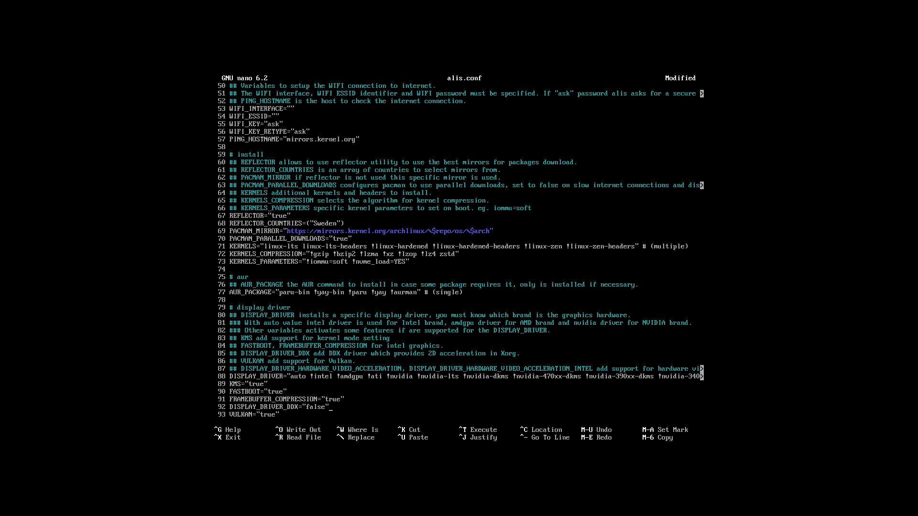
key("Down")
key("Down")
key("Down")
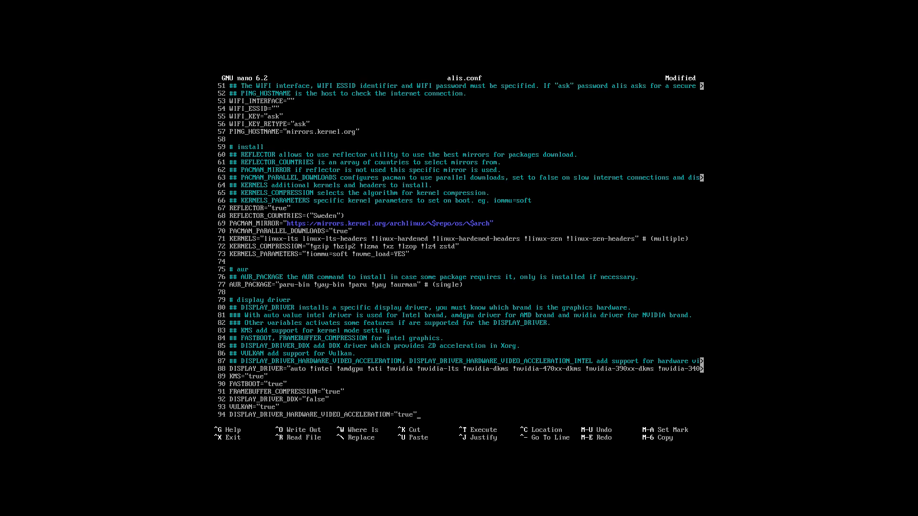
key("Down")
key("Down")
key("Down")
key("Down")
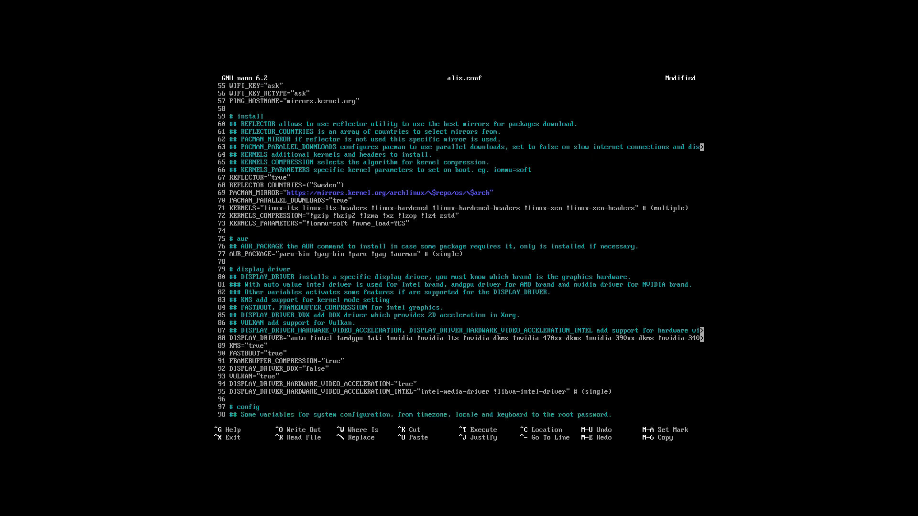
key("Down")
key("Down")
key("Down")
key("Down")
key("Down")
key("Down")
key("Down")
key("Down")
key("Down")
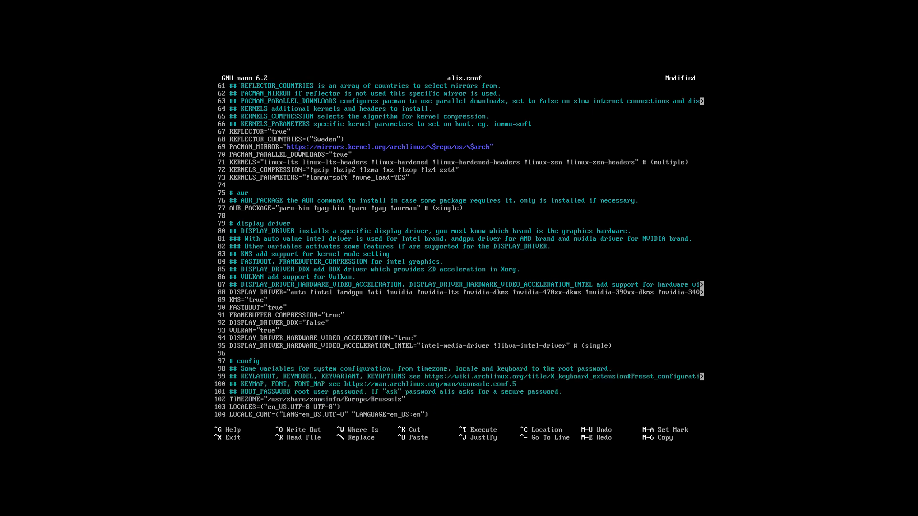
key("Down")
key("Down")
key("Down")
key("Down")
key("Down")
key("Down")
key("Down")
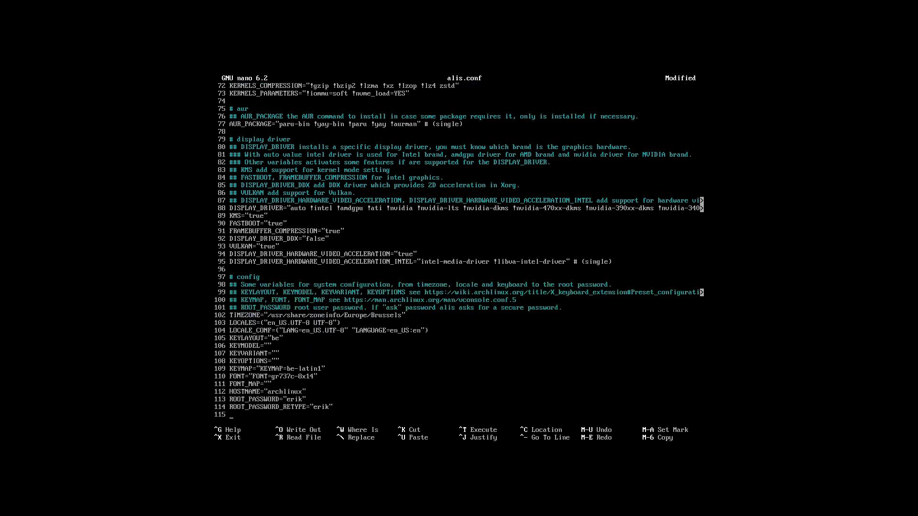
key("Up")
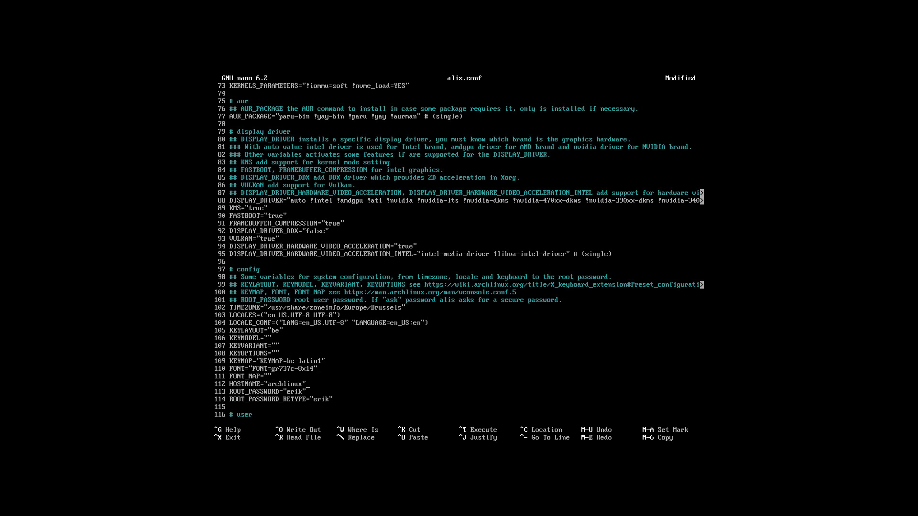
- Make fish the active CUSTOM_SHELL, disabling bash with an exclamation mark
key("Down")
key("Down")
key("Down")
key("Down")
key("Down")
key("Down")
key("Down")
key("Down")
key("Down")
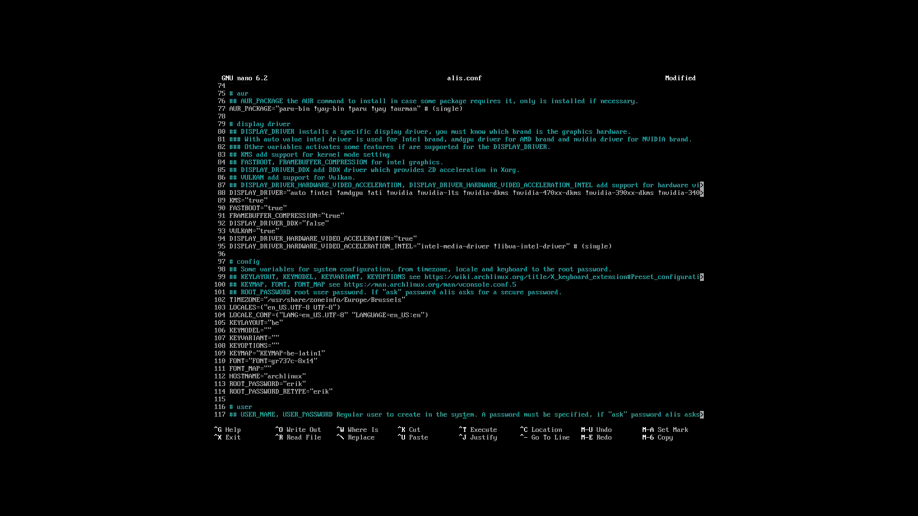
key("Down")
key("Down")
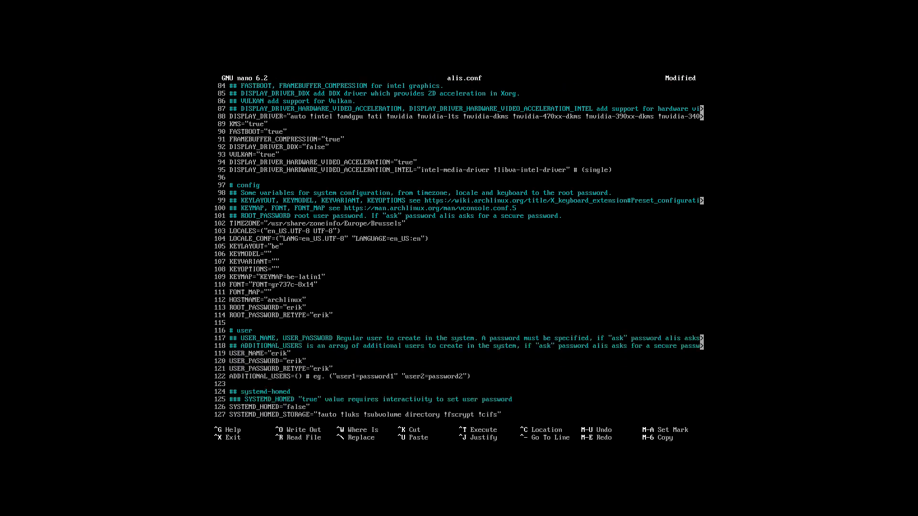
key("Down")
key("Down")
key("Down")
key("Down")
key("Down")
key("Down")
key("Down")
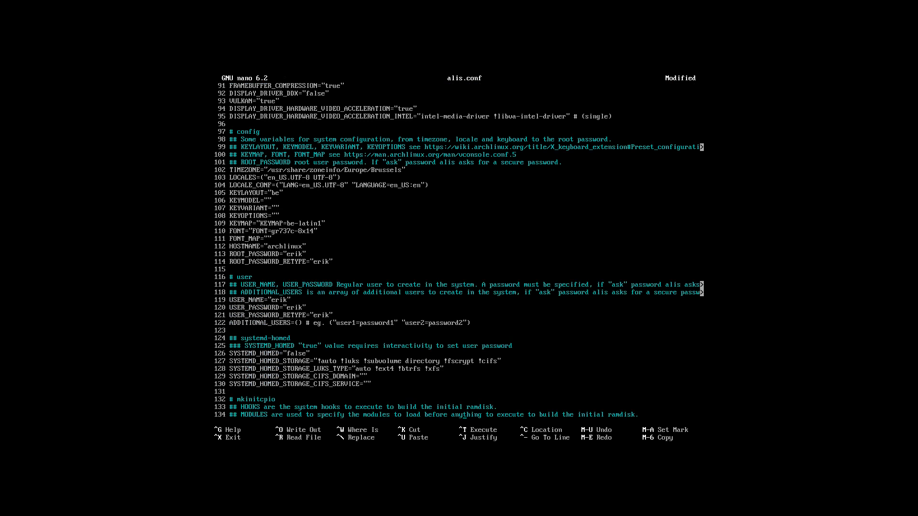
key("Down")
key("Down")
key("Down")
key("Down")
key("Down")
key("Down")
key("Down")
key("Down")
key("Down")
key("Down")
key("Down")
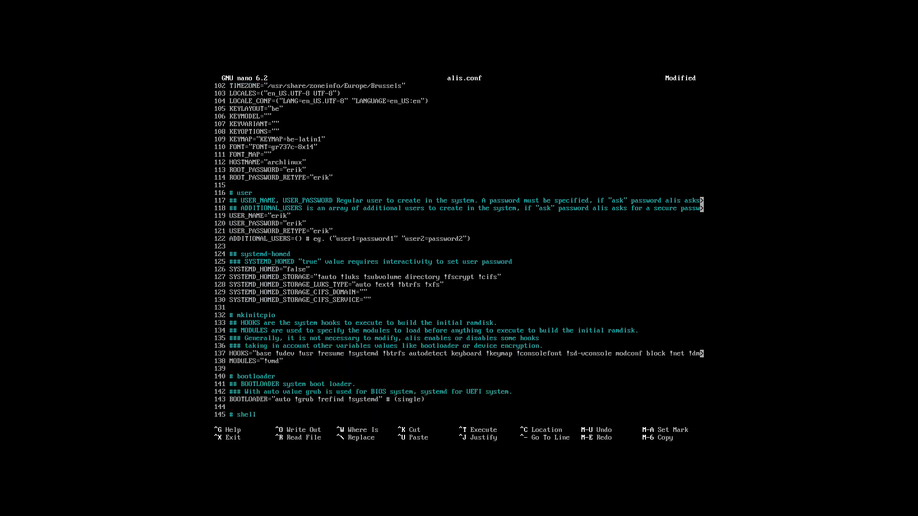
key("Down")
key("Down")
key("Down")
key("Down")
key("Down")
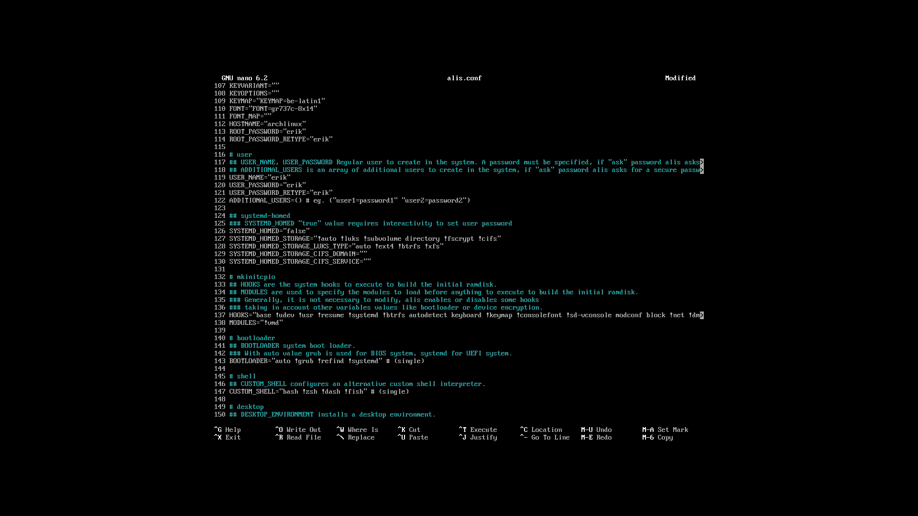
key("BackSpace")
key("BackSpace")
type("_")
type("!")
- Make gnome the active DESKTOP_ENVIRONMENT, disabling xfce with an exclamation mark
key("Down")
key("Down")
key("Down")
key("Down")
key("Down")
key("Down")
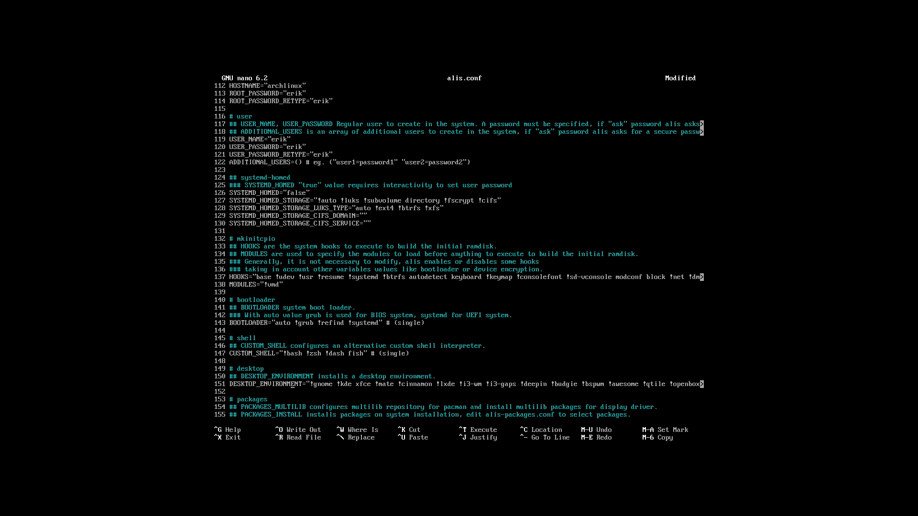
key("BackSpace")
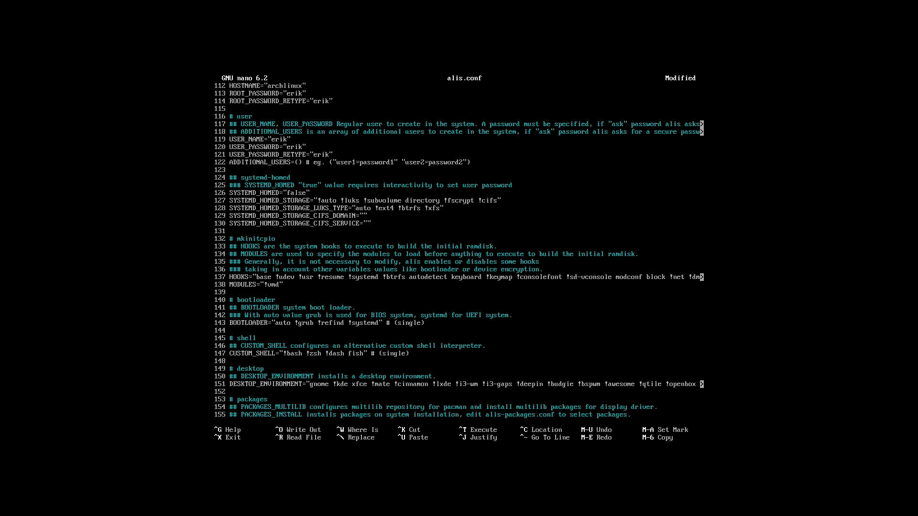
type("!")
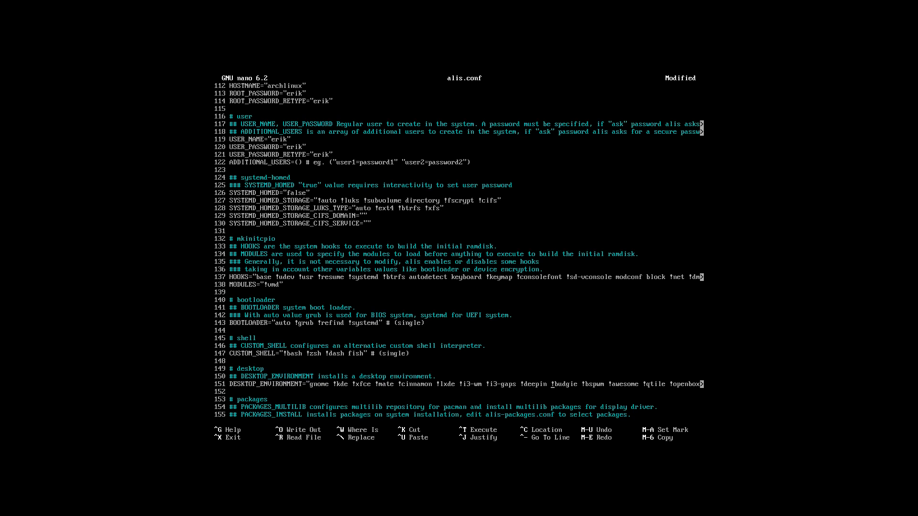
- Review the remaining options in the DESKTOP_ENVIRONMENT line through to its end
key("Right")
key("Right")
key("Right")
key("Right")
key("Right")
key("Right")
key("Right")
key("Right")
key("Right")
key("Right")
key("Right")
key("Right")
key("Right")
key("Right")
key("Right")
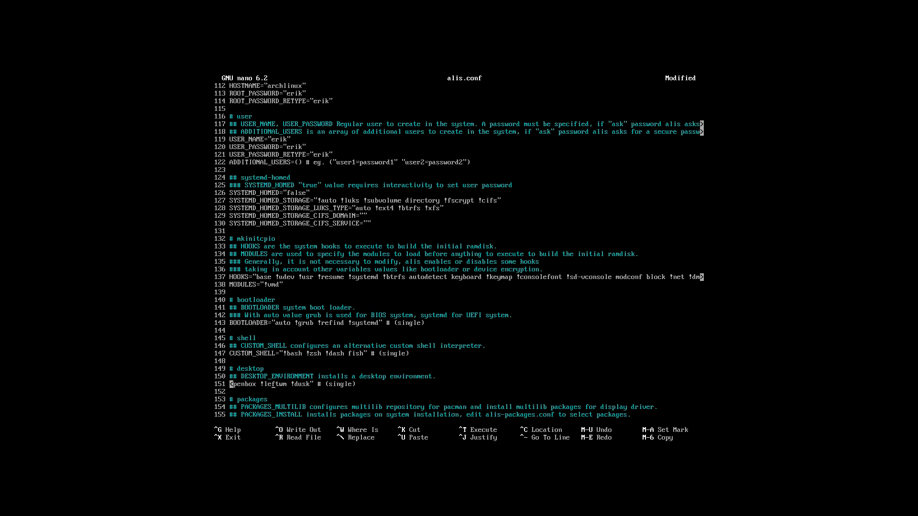
key("Left")
key("Left")
key("Left")
key("Left")
key("Left")
key("Left")
key("Left")
key("Left")
key("Left")
key("Left")
key("Left")
key("Left")
key("Left")
key("Left")
key("Left")
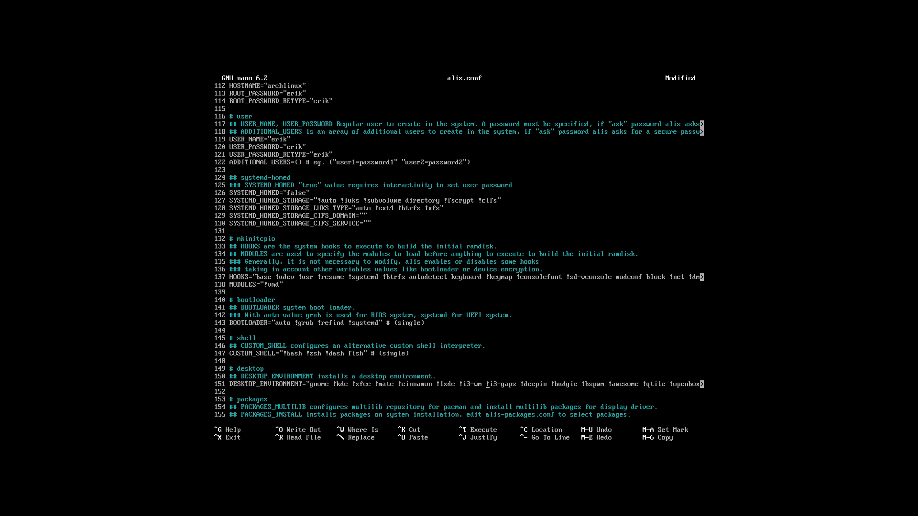
- Set PACKAGES_PIPEWIRE to "true" in the packages section
key("Down")
key("Down")
key("Down")
key("Down")
key("Down")
key("Down")
key("Down")
key("Down")
key("Down")
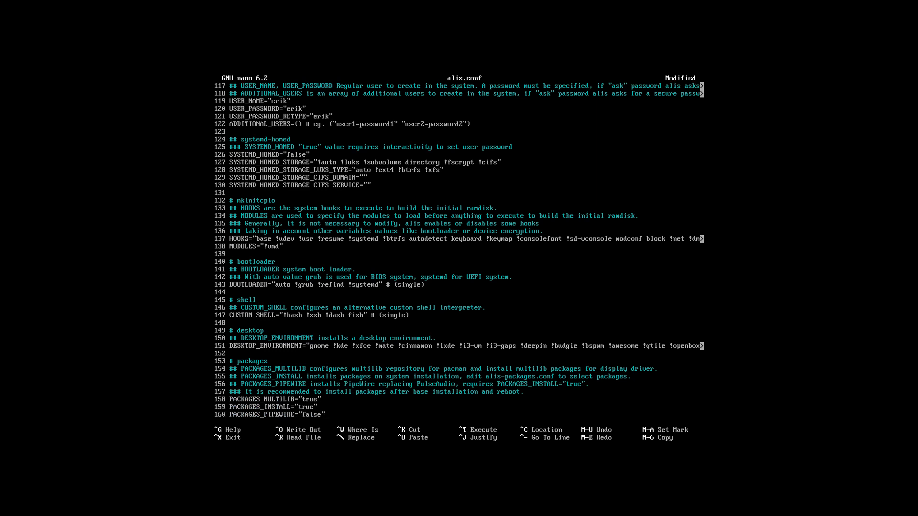
key("Down")
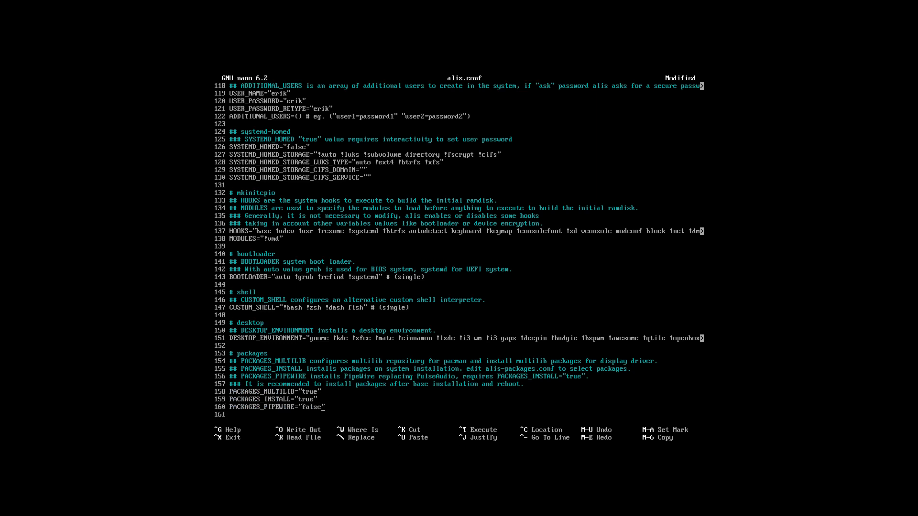
key("BackSpace")
key("BackSpace")
key("BackSpace")
key("BackSpace")
key("BackSpace")
type("true")
- Examine the remaining provision, misc, systemd and reboot settings down to the end of alis.conf
key("Down")
key("Down")
key("Down")
key("Down")
key("Down")
key("Down")
key("Down")
key("Down")
key("Down")
key("Down")
key("Down")
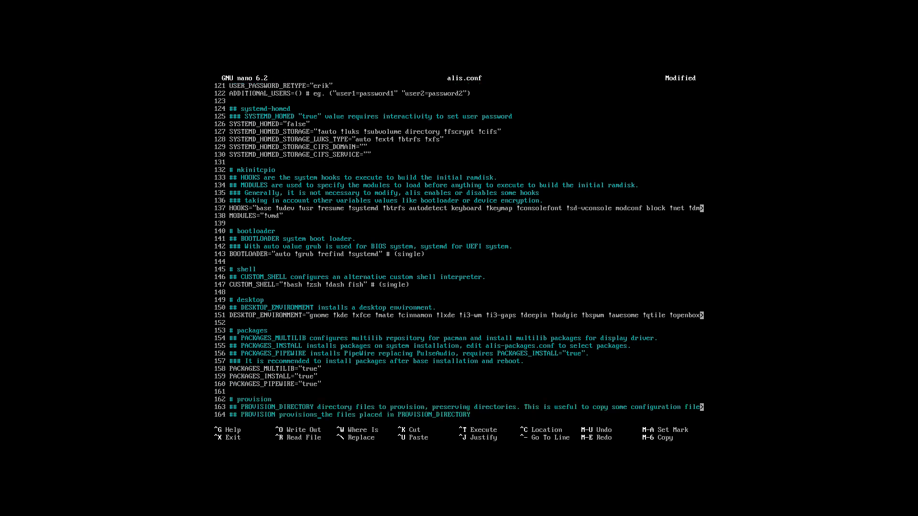
key("Down")
key("Down")
key("Down")
key("Down")
key("Down")
key("Down")
key("Down")
key("Down")
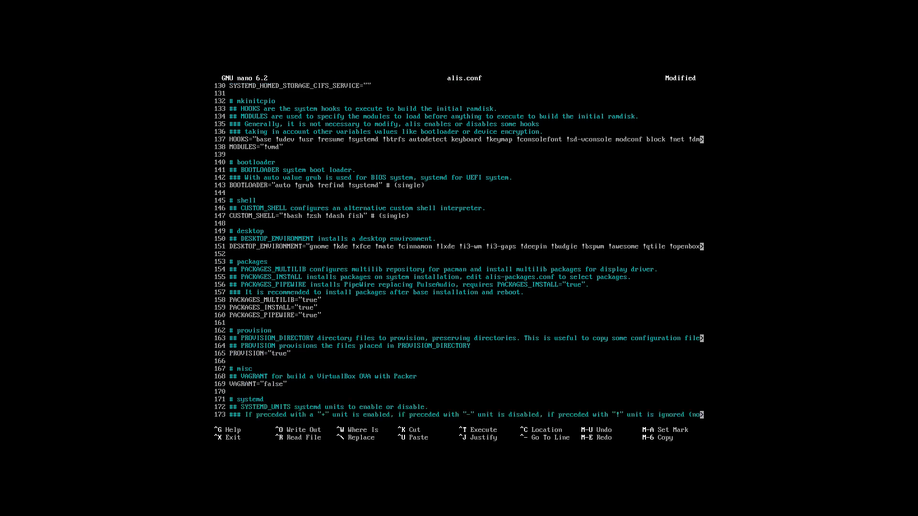
- Save the changes to alis.conf under the same file name and exit the editor
key("Return")
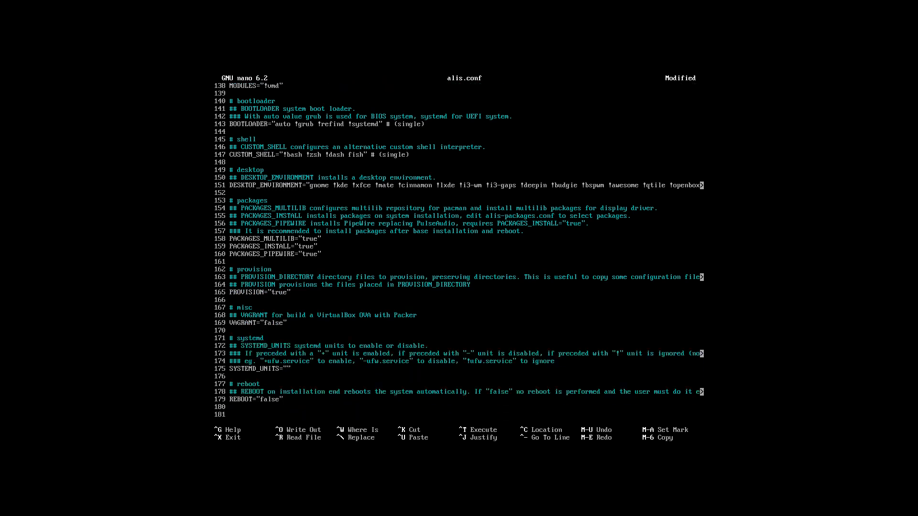
key("ctrl+x")
key("y")
key("Return")
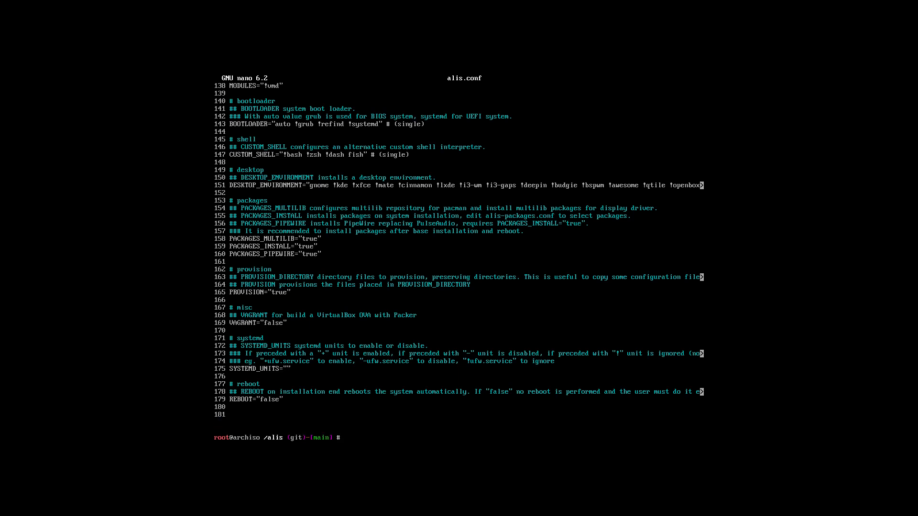
- Run the ./alis.sh install script and agree to continue with the installation on /dev/sda
type("./alis")
key("Tab")
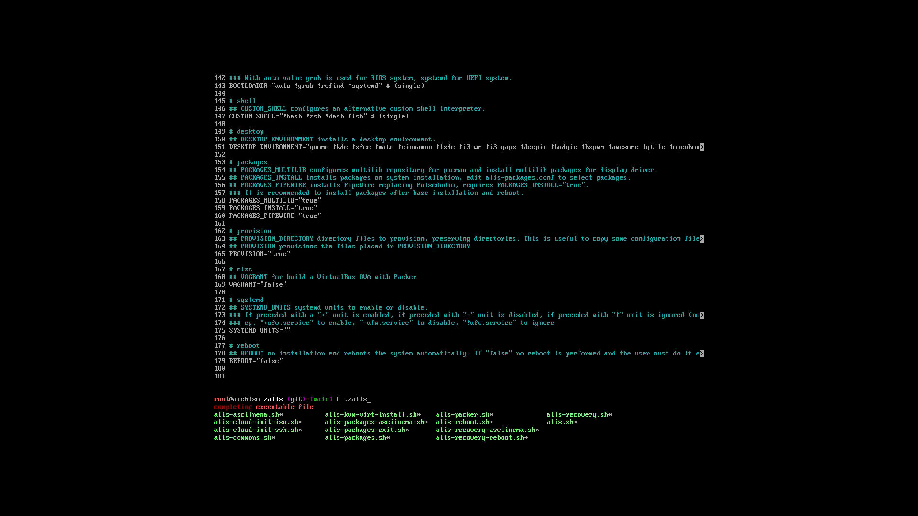
type(".sh")
key("Return")
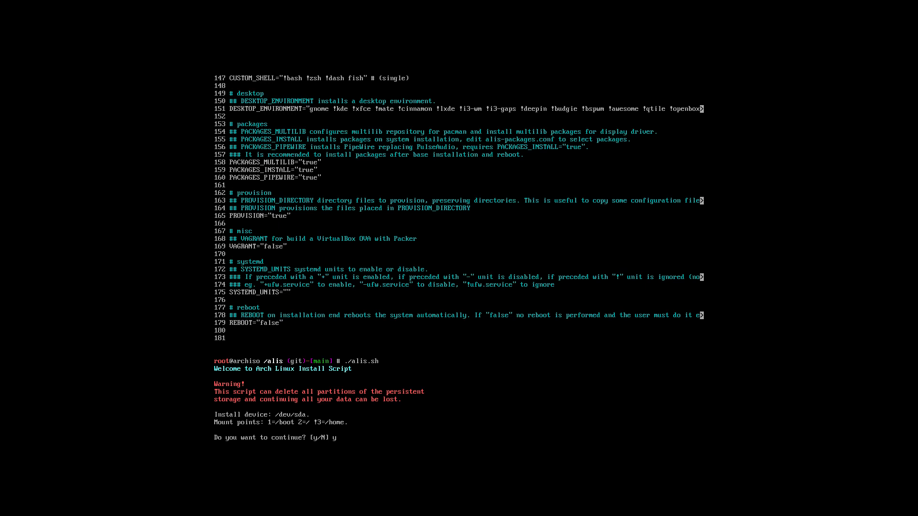
type("y")
key("Return")
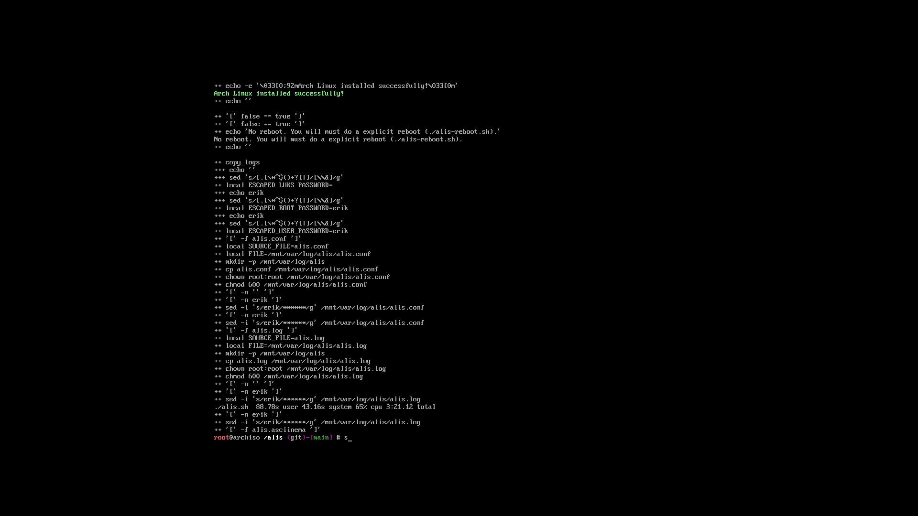
- Restart the machine with sudo reboot
type("ude")
key("BackSpace")
type("o reboot")
key("Return")
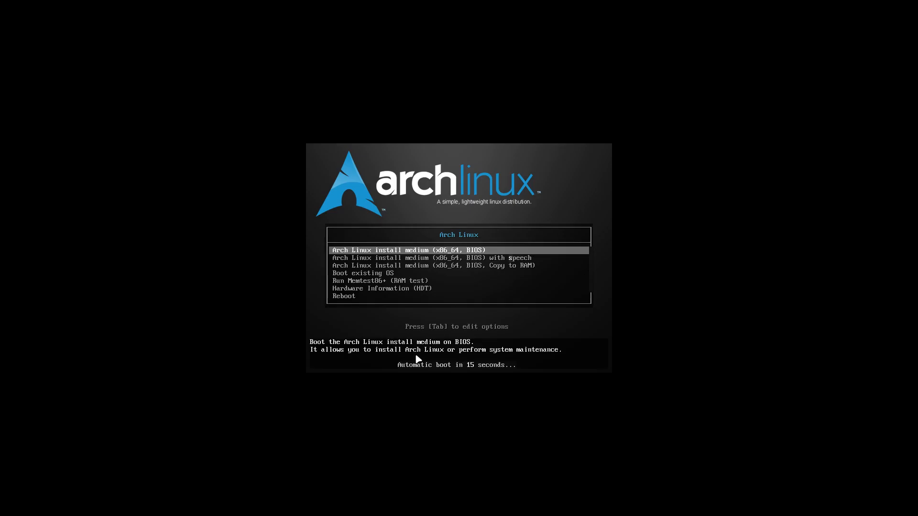
- Choose Boot existing OS in the install medium's boot menu
key("Down")
key("Down")
key("Down")
key("Return")
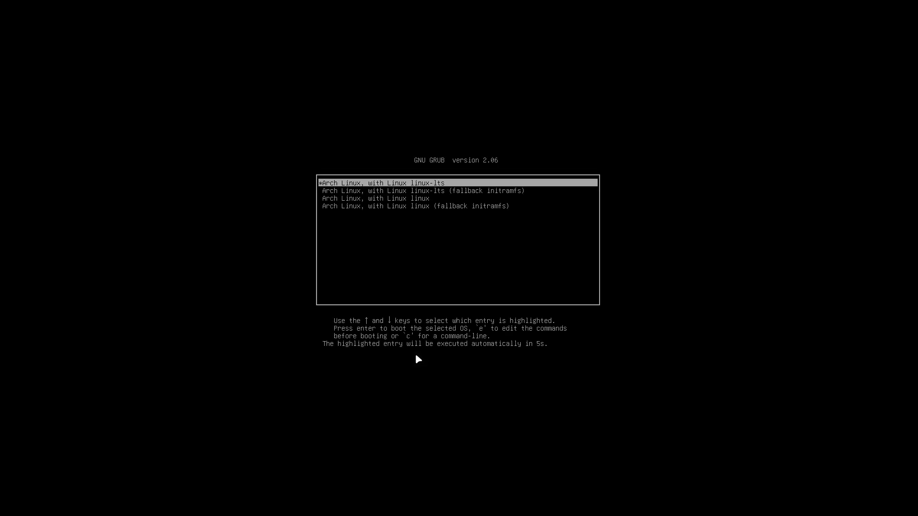
- Look through the GRUB kernel entries and boot "Arch Linux, with Linux linux-lts"
key("Down")
key("Down")
key("Down")
key("Up")
key("Up")
key("Up")
key("Return")
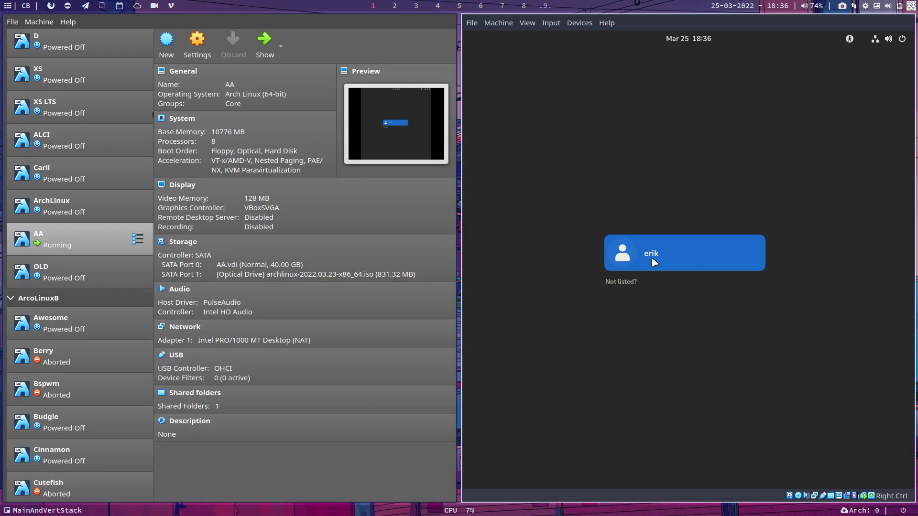
- Test how the GNOME login screen resizes by switching the virtual machine in and out of full-screen mode
key("ctrl+f")
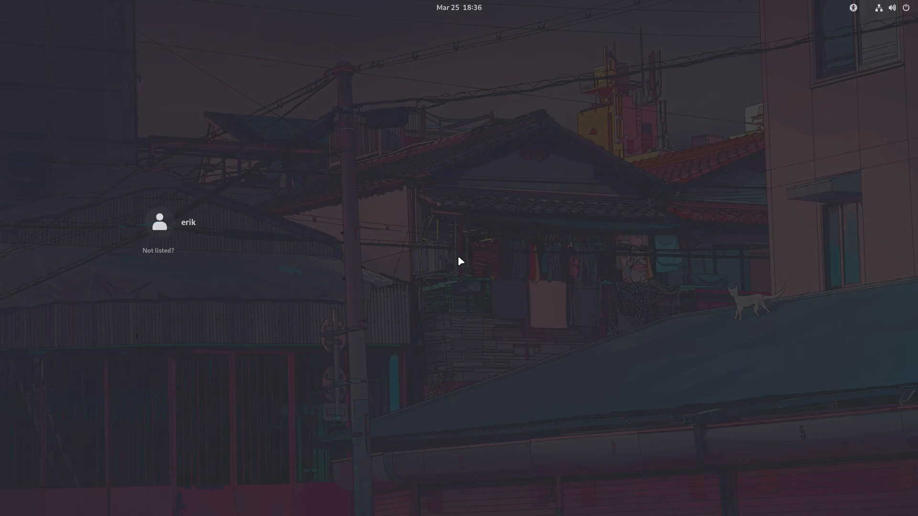
key("ctrl+f")
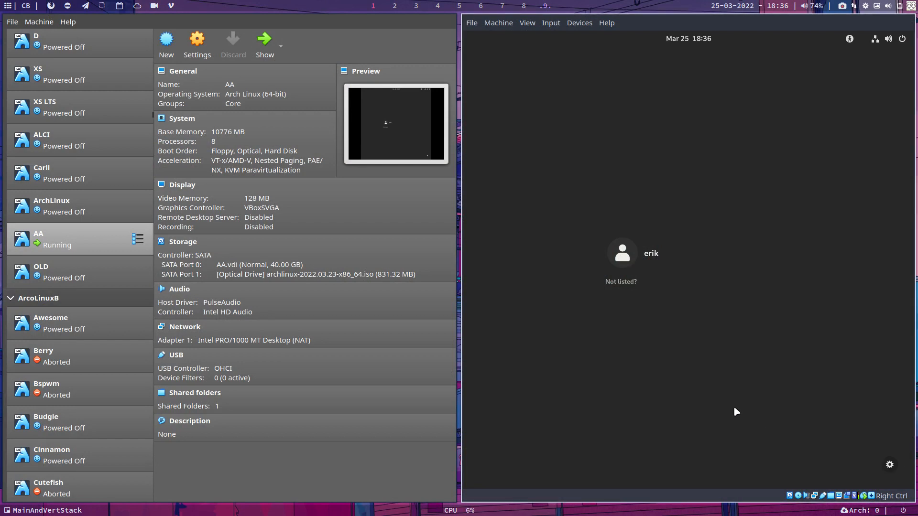
key("ctrl+f")
key("ctrl+f")
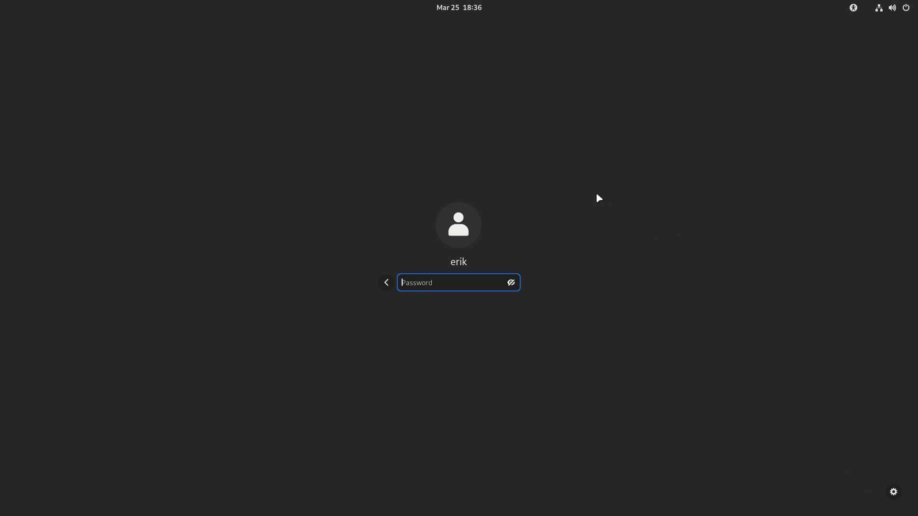
key("ctrl+f")
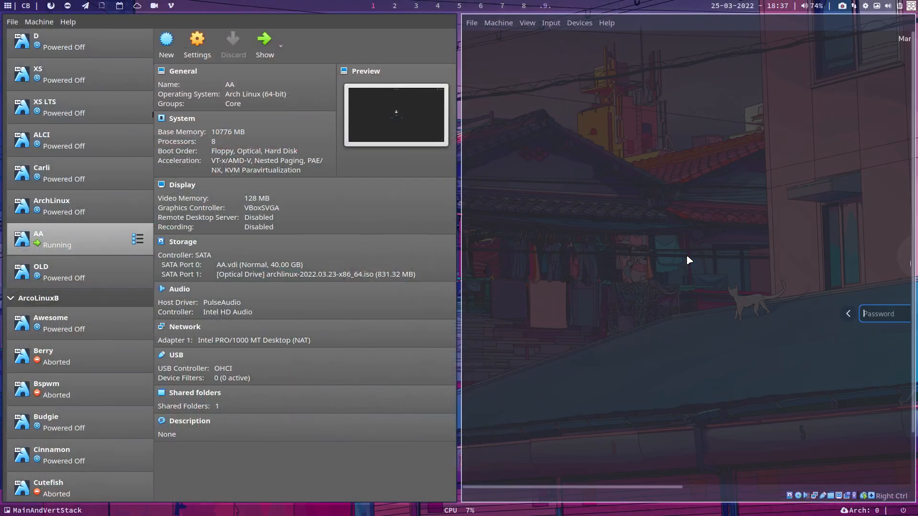
- Enter the account password on the login screen and sign in to the GNOME desktop
type("••••")
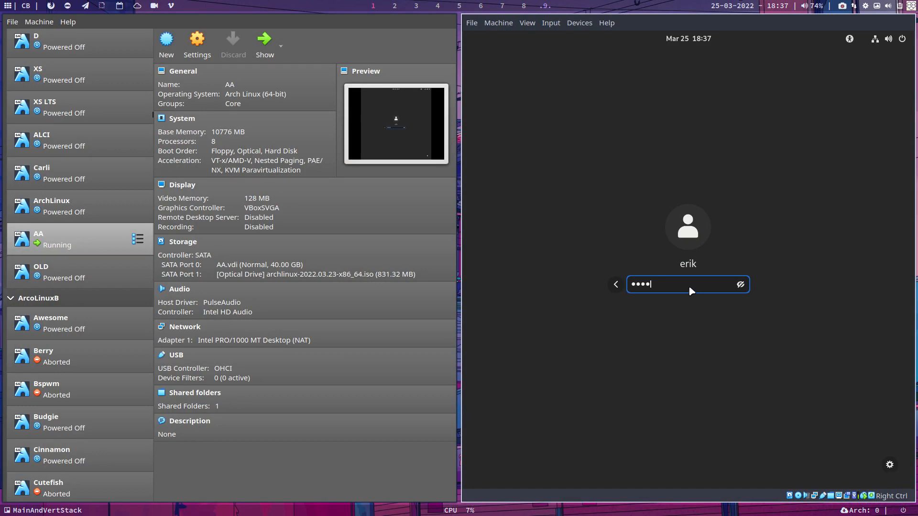
key("ctrl+f")
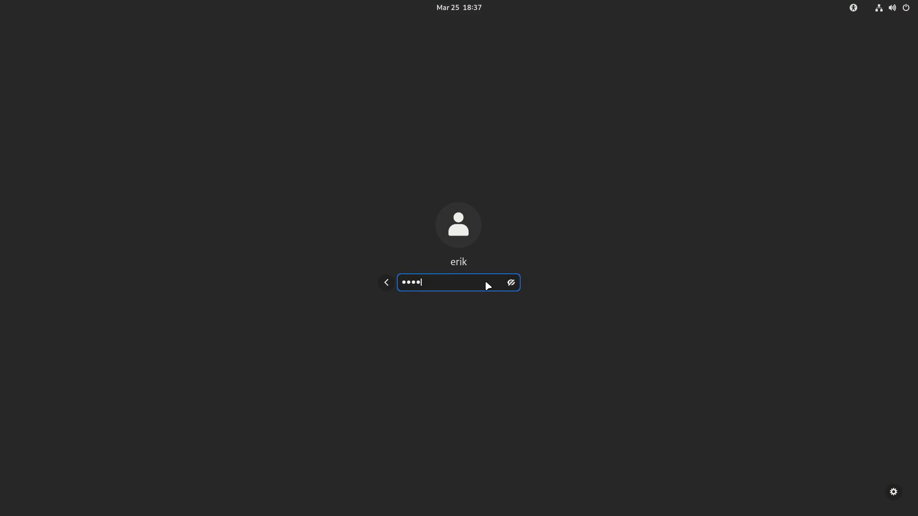
key("ctrl+f")
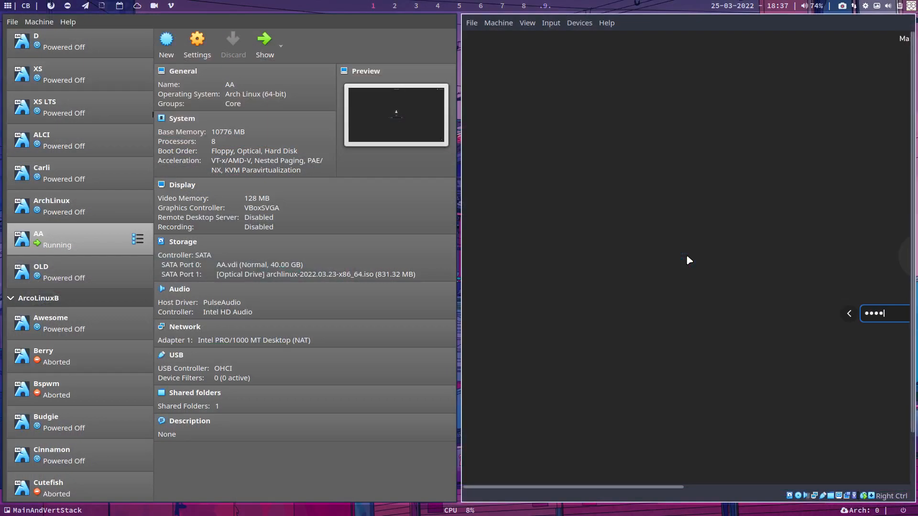
key("Return")
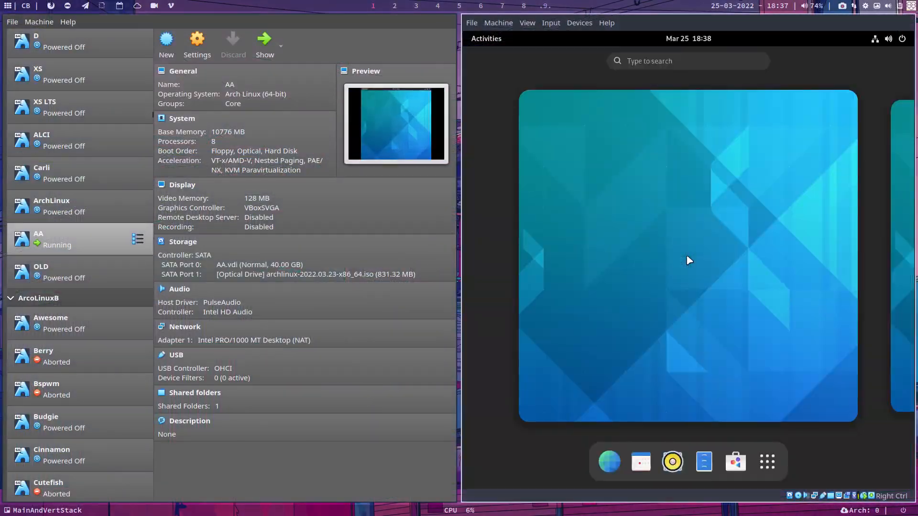
key("Control_R+f")
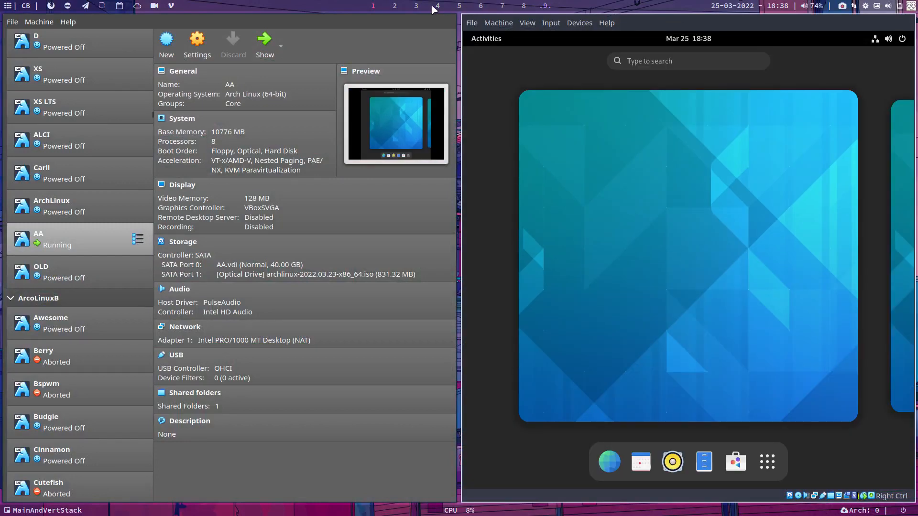
- Open Chromium on workspace 2 and search Google for "youtube arcolinux gnome virtualbox"
left_click(395, 6)
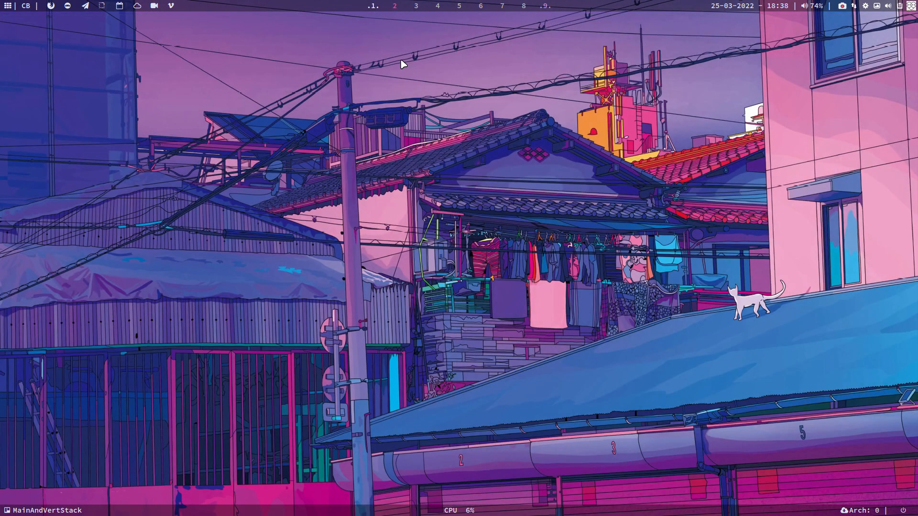
key("ctrl+alt+g")
left_click(374, 203)
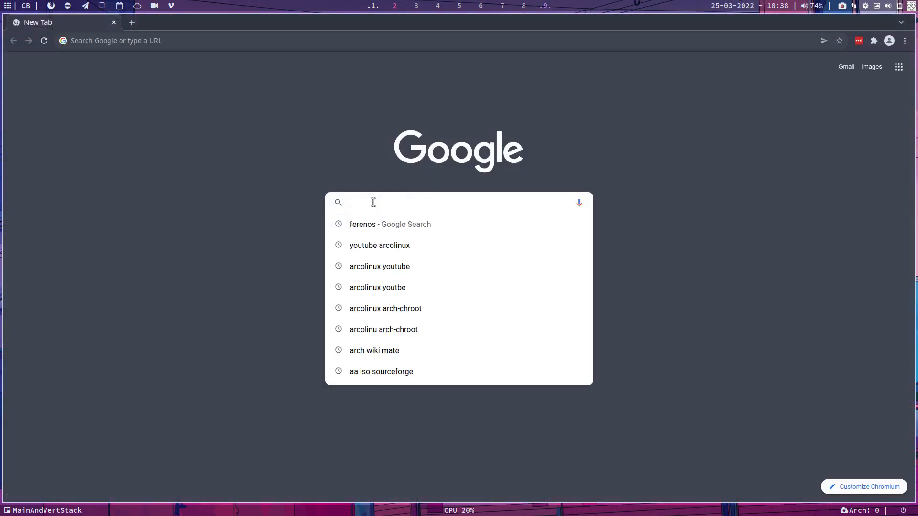
type("youtube ")
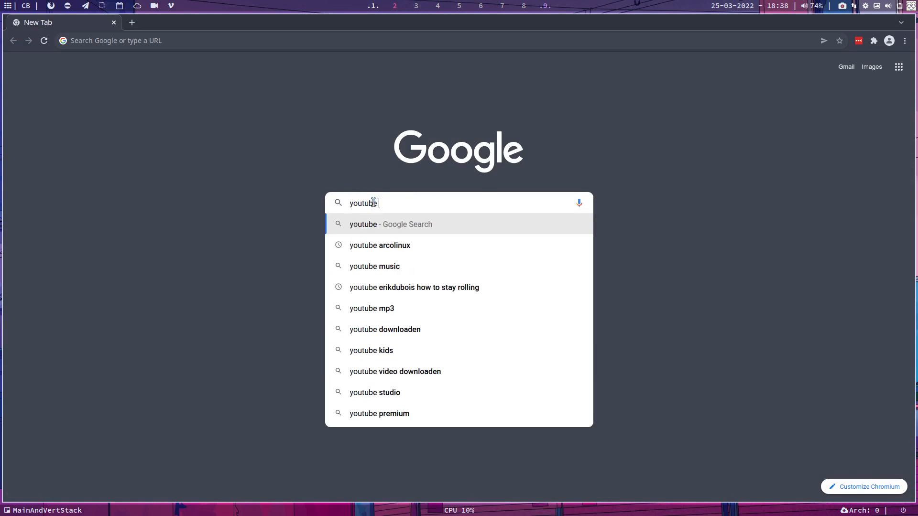
type("gn")
key("BackSpace")
key("BackSpace")
type("arcol")
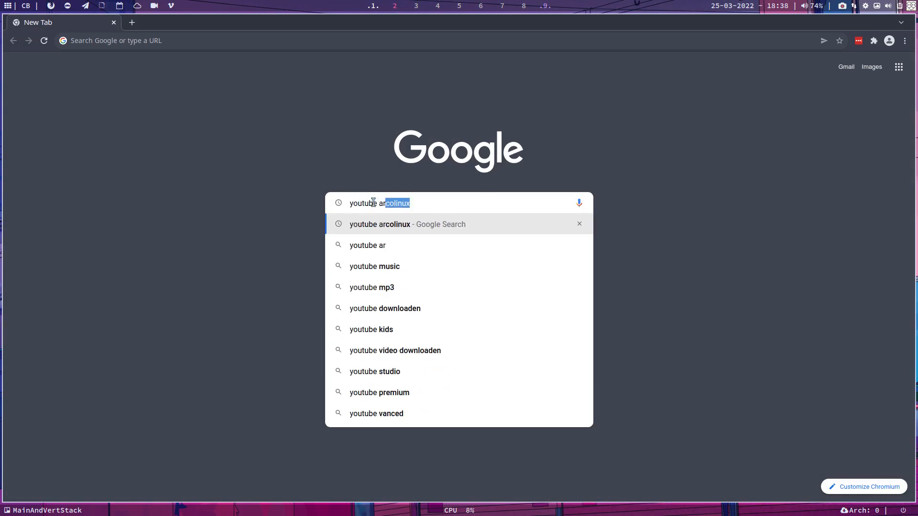
type("inux gnome ")
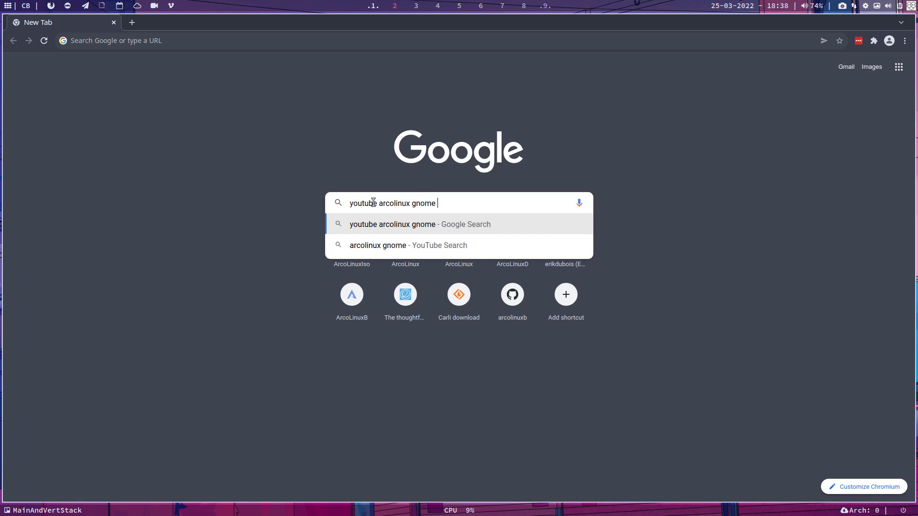
type("virtualbox")
key("Return")
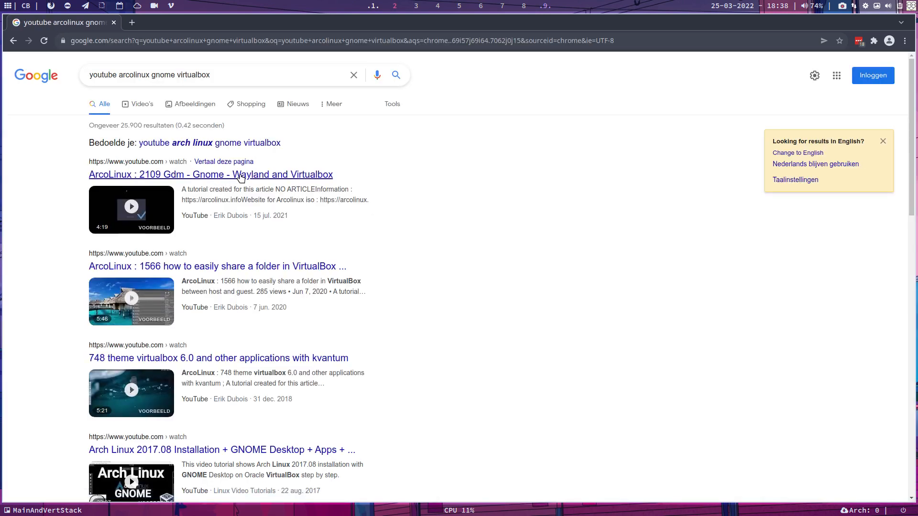
- Open the video "ArcoLinux : 2109 Gdm - Gnome - Wayland and Virtualbox" and skip through its first part looking for the GDM fix
left_click(306, 176)
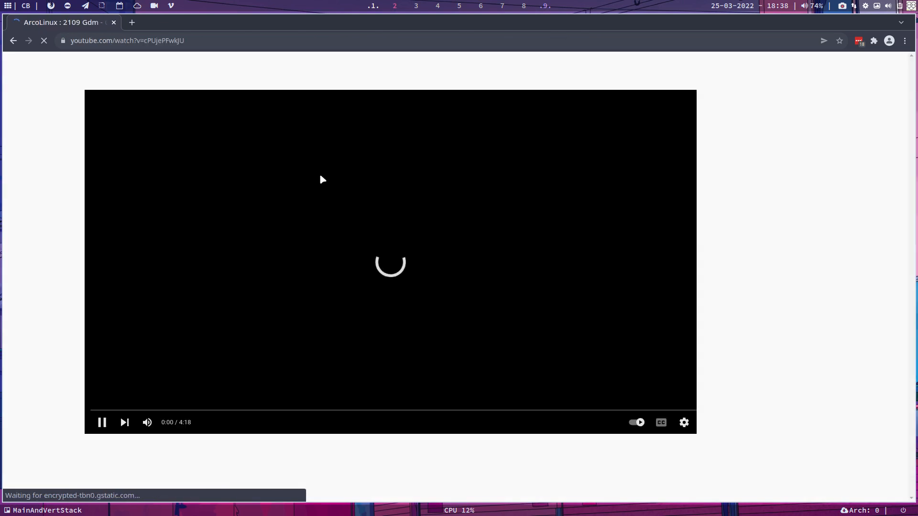
left_click(105, 410)
left_click(159, 410)
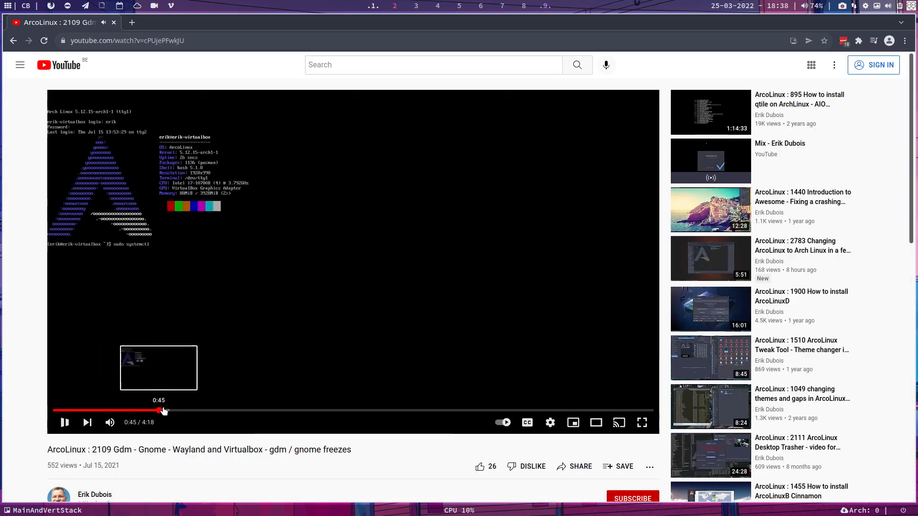
left_click(178, 410)
left_click(192, 410)
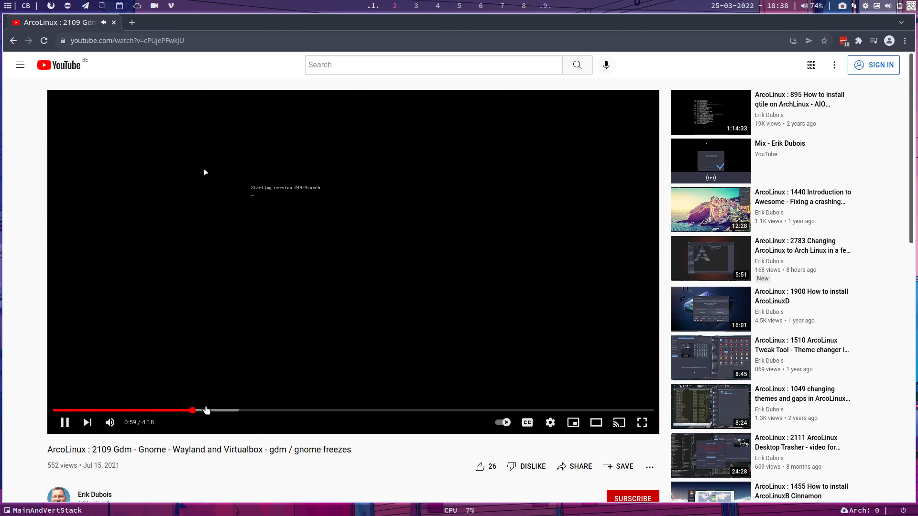
left_click(211, 410)
left_click(232, 411)
left_click(241, 410)
left_click(250, 410)
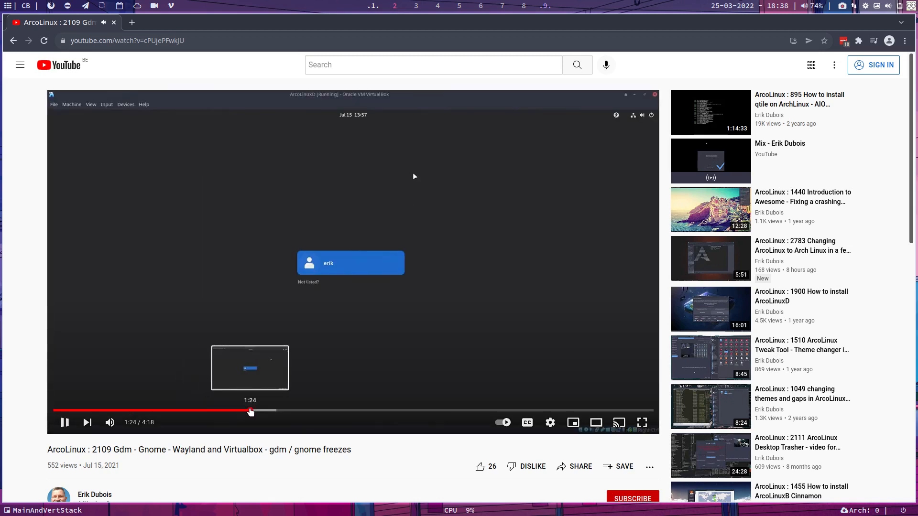
- Skip ahead in the video to the part showing /etc/gdm/custom.conf in nano and pause it at the commented WaylandEnable line
left_click(295, 410)
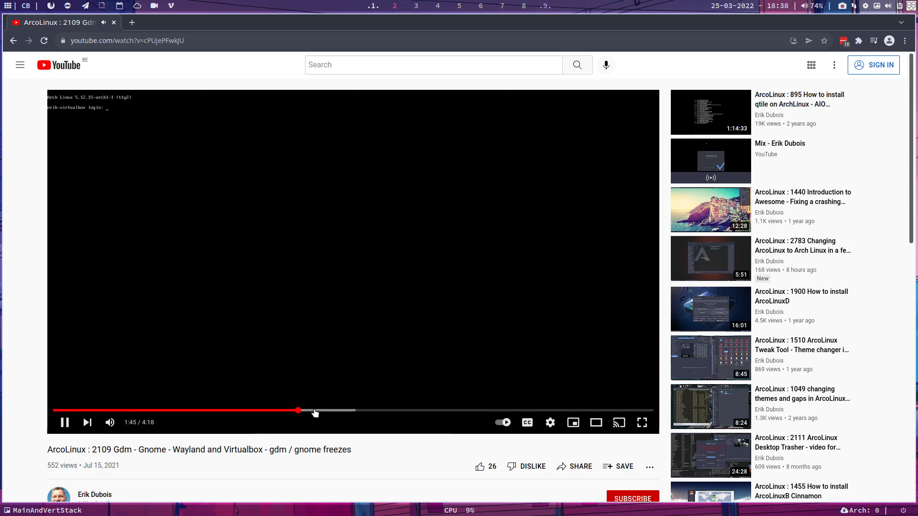
left_click(316, 410)
left_click(330, 410)
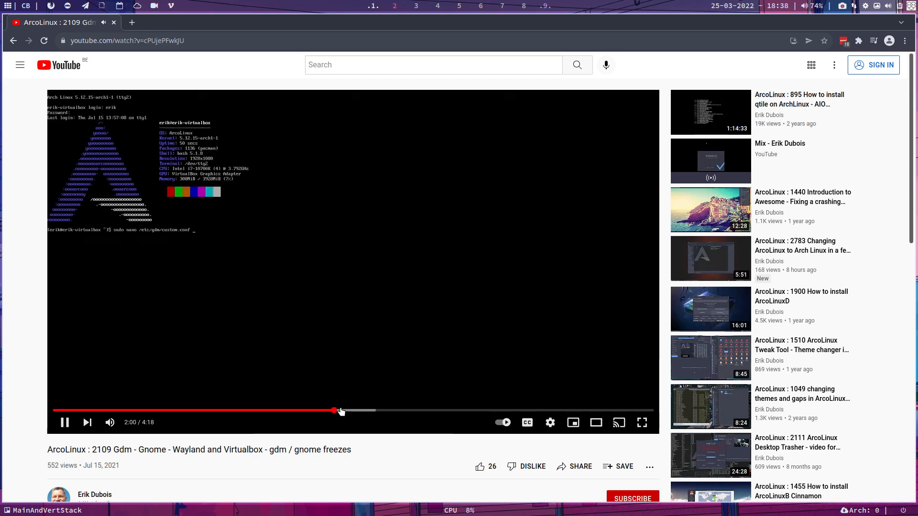
left_click(355, 410)
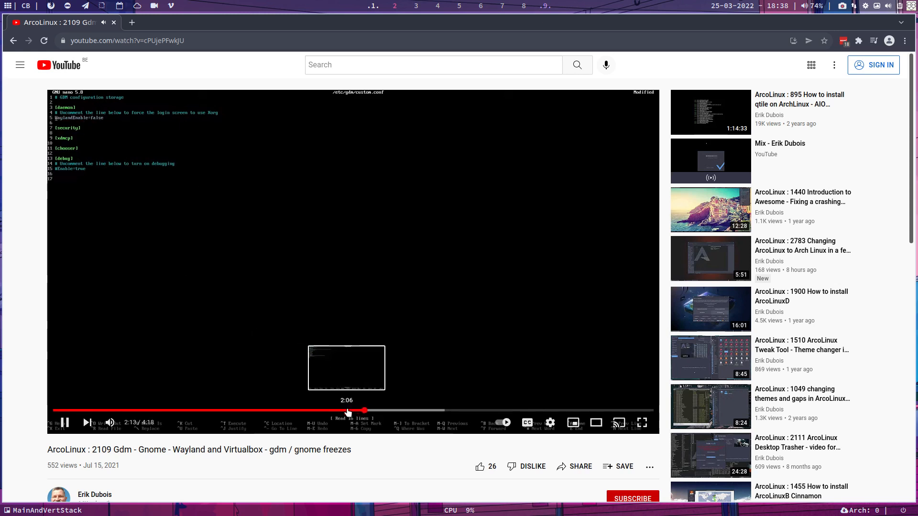
left_click(348, 411)
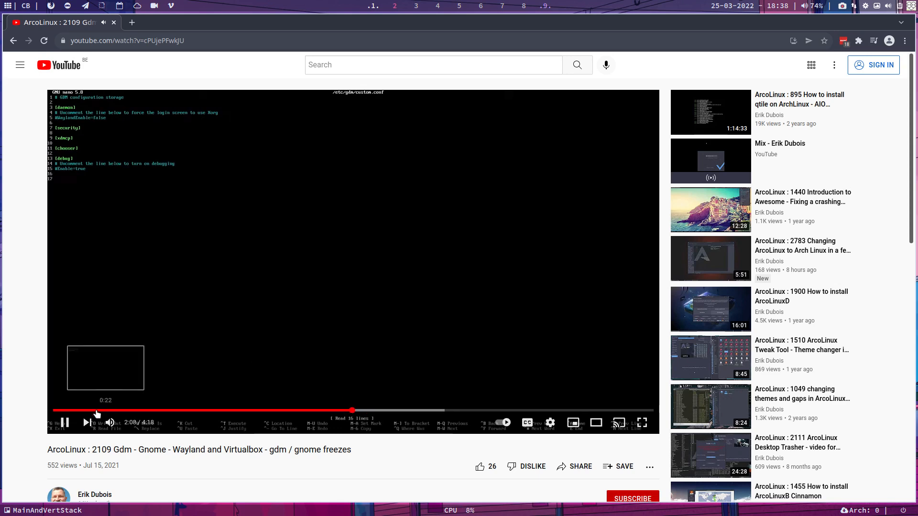
left_click(64, 423)
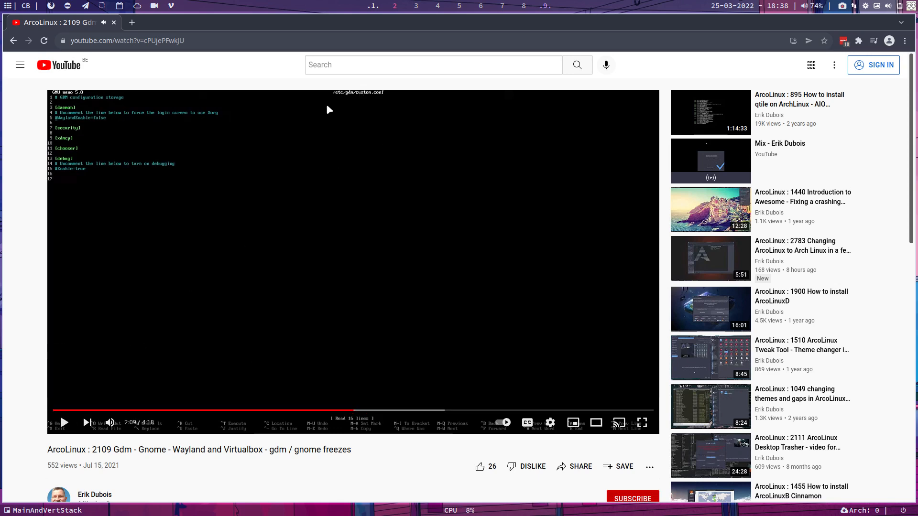
- Return to the virtual machine and log in on the tty3 console with the username and account password
left_click(394, 6)
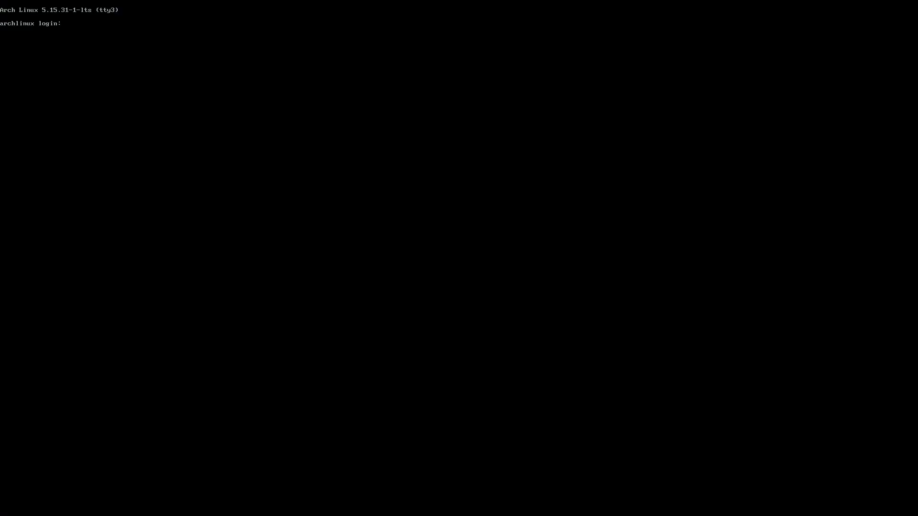
type("erik")
key("Return")
key("Return")
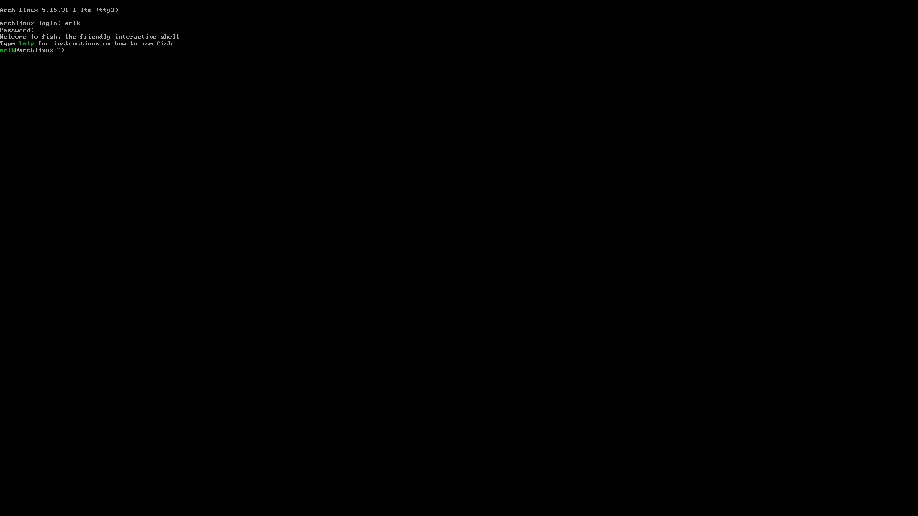
- Open /etc/gdm/custom.conf in nano with sudo, entering the sudo password
type("sudo nano /etc/gdm/")
key("Tab")
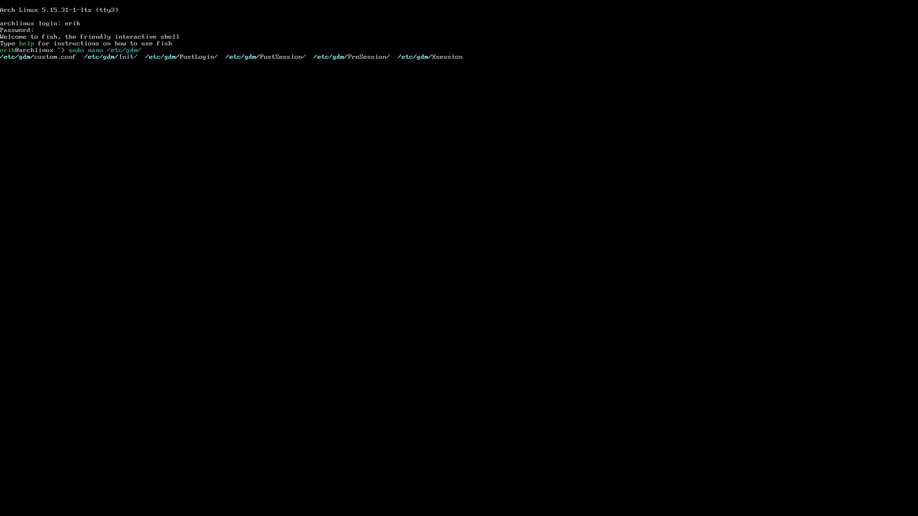
type("c")
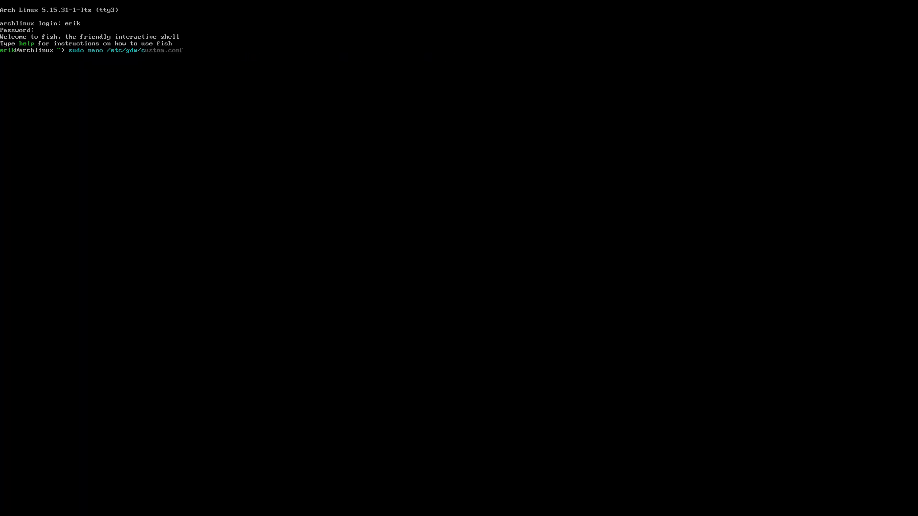
key("Tab")
key("Return")
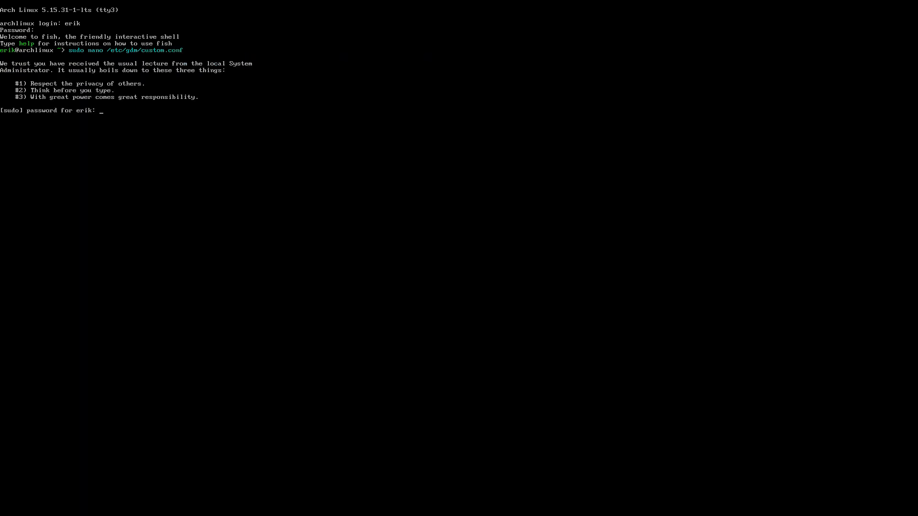
key("Return")
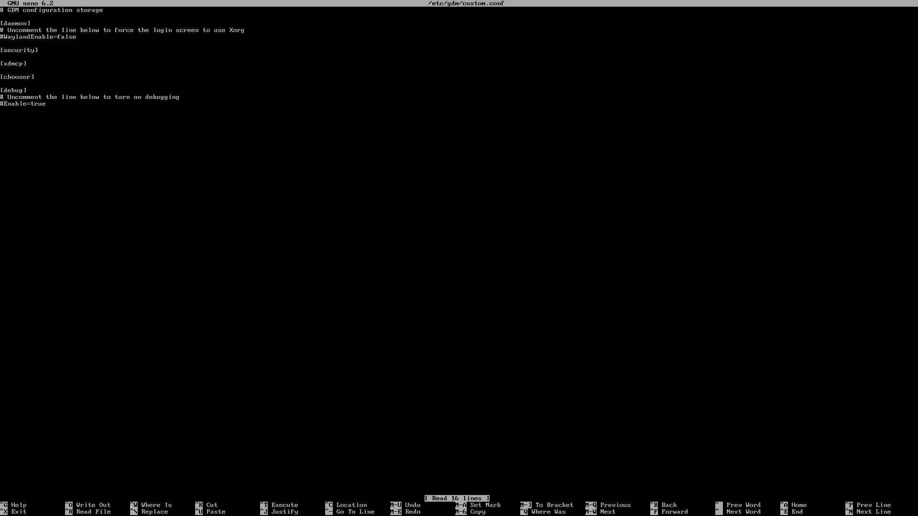
- Uncomment the WaylandEnable=false line in the [daemon] section, then save the file and exit nano
key("Down")
key("Down")
key("Down")
key("Down")
key("Delete")
key("ctrl+x")
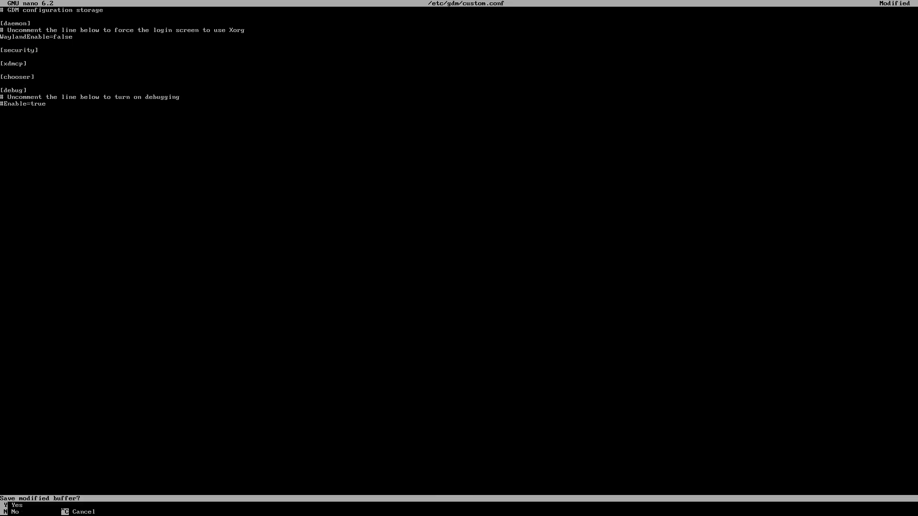
key("y")
key("Return")
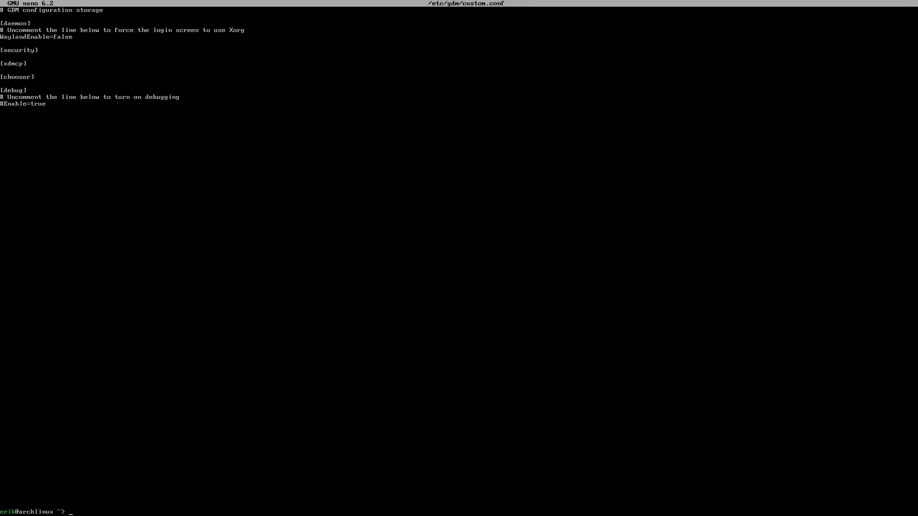
- Reboot the virtual machine with sudo and choose "Boot existing OS" to start the installed system
type("sudo reboot")
key("Return")
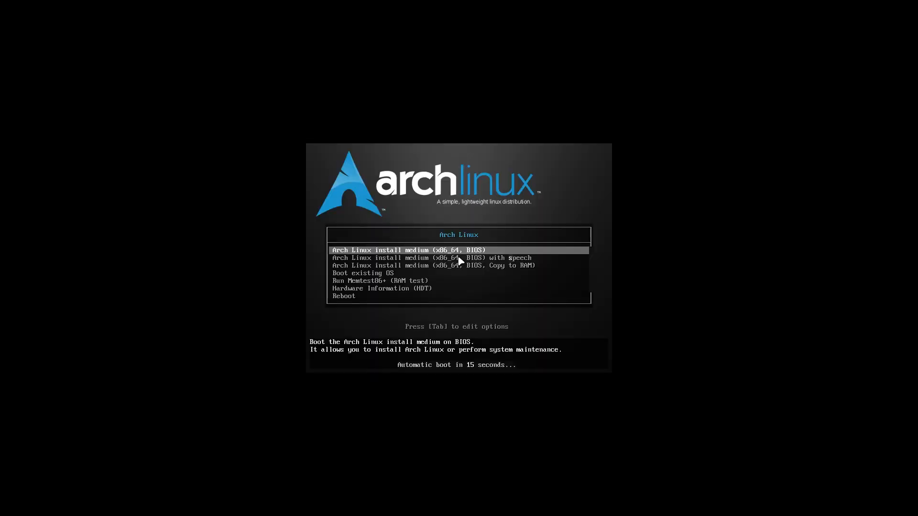
key("Down")
key("Down")
key("Down")
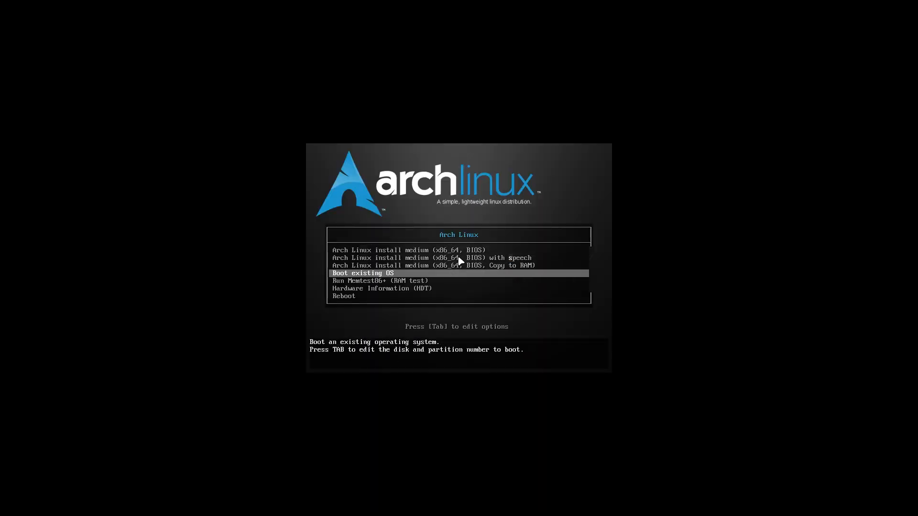
key("Return")
key("Return")
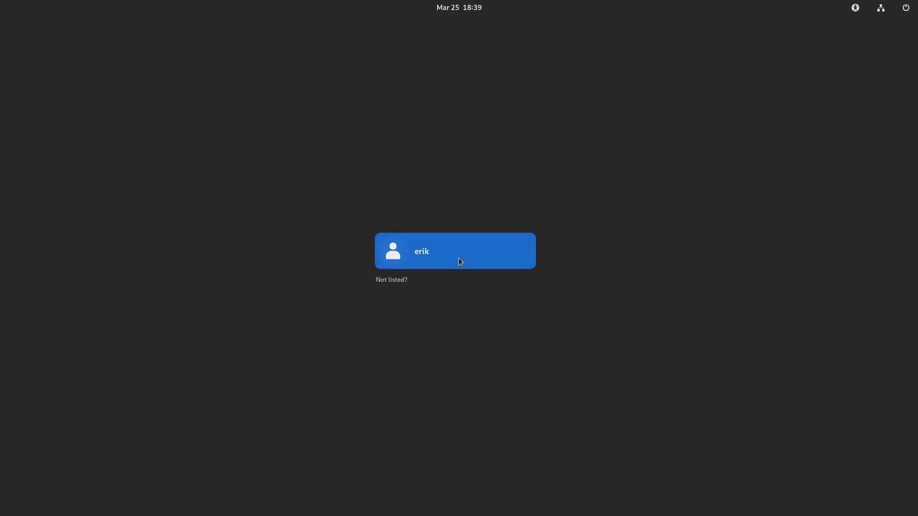
- Enter the account password on the login screen, check the available session types, and sign in to GNOME
left_click(458, 258)
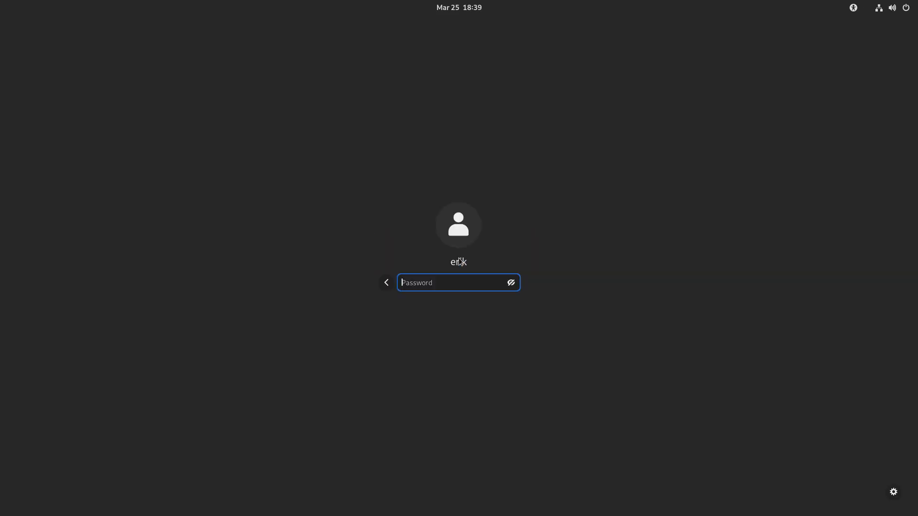
type("****")
left_click(893, 494)
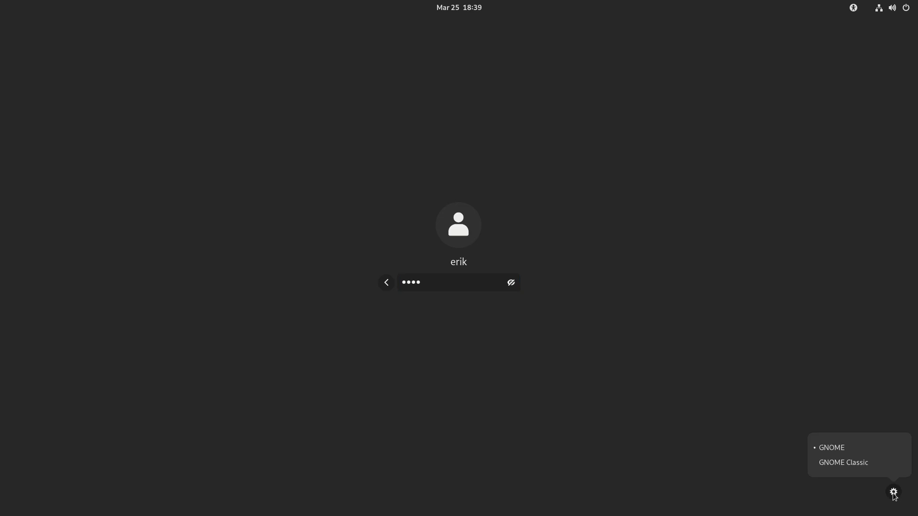
left_click(486, 305)
key("Return")
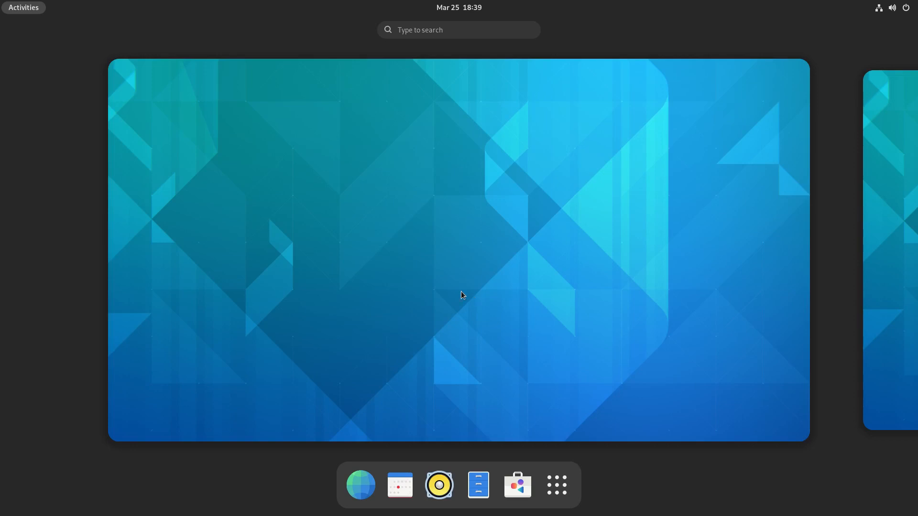
- View the plain GNOME desktop and check that the Activities overview opens and closes
left_click(425, 330)
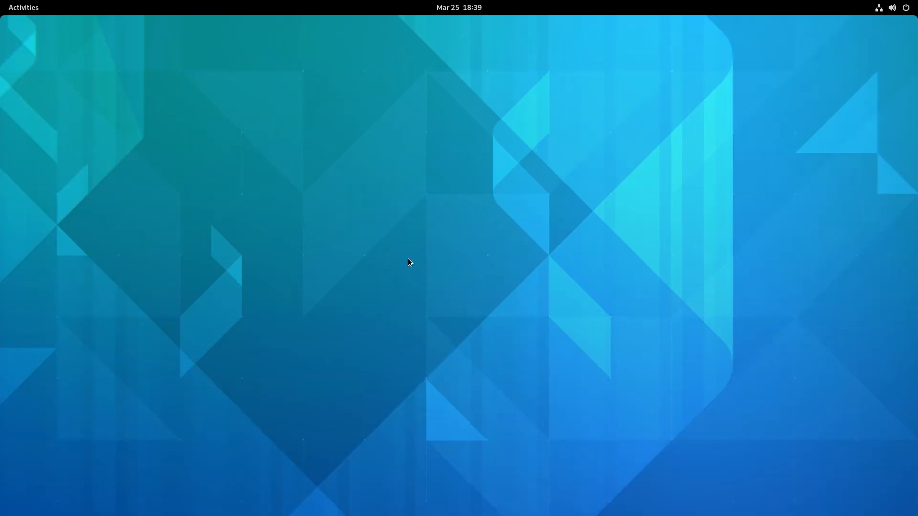
left_click(14, 9)
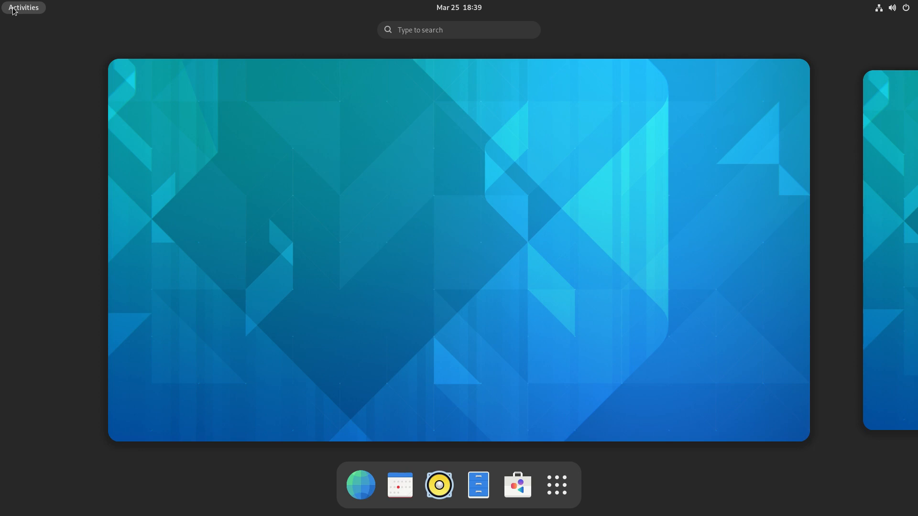
left_click(361, 205)
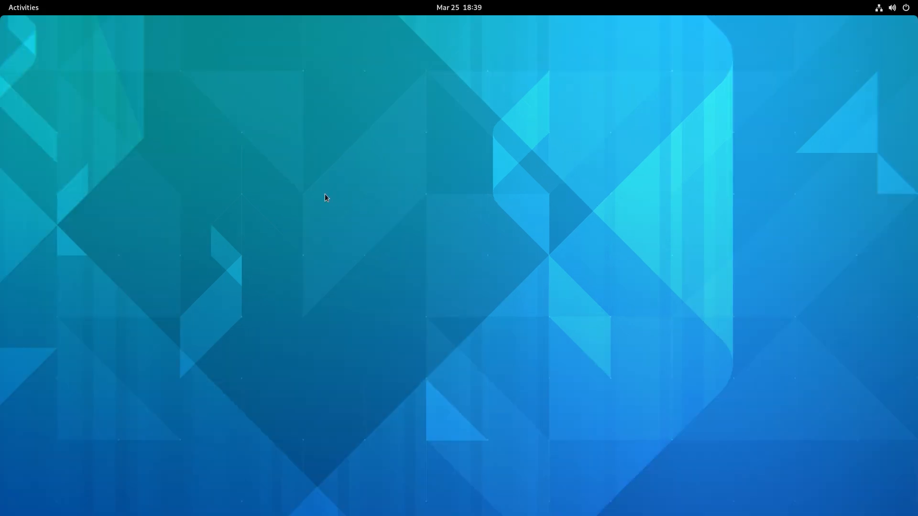
- Open GNOME Settings and look through its pages, including Bluetooth, Background, Multitasking and the Boxes entry under Applications
left_click(879, 8)
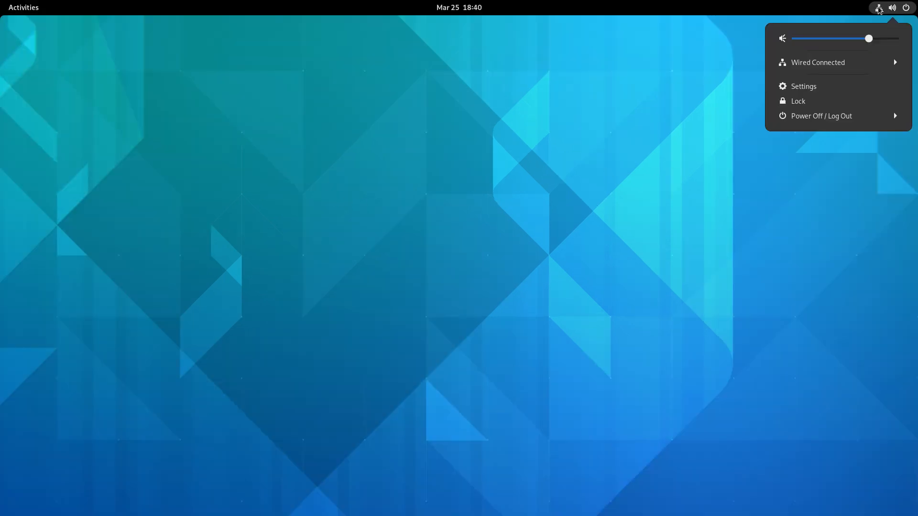
left_click(850, 86)
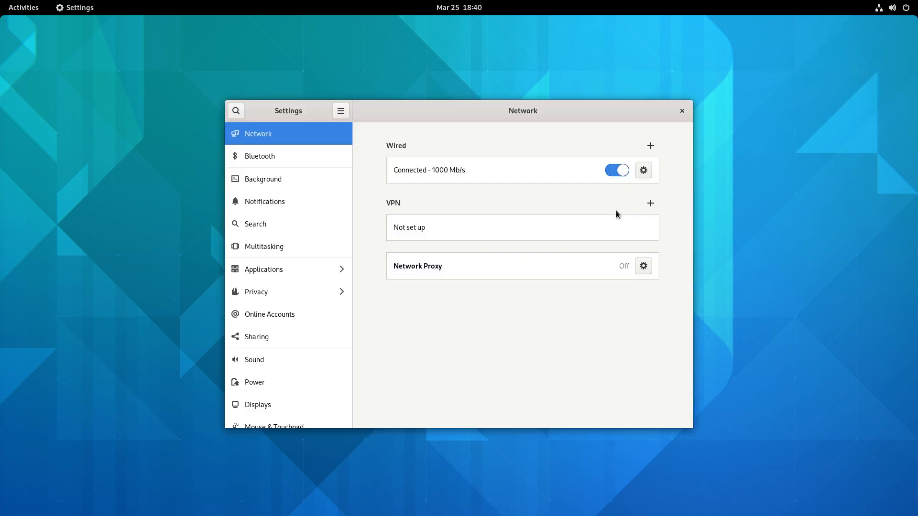
left_click(305, 149)
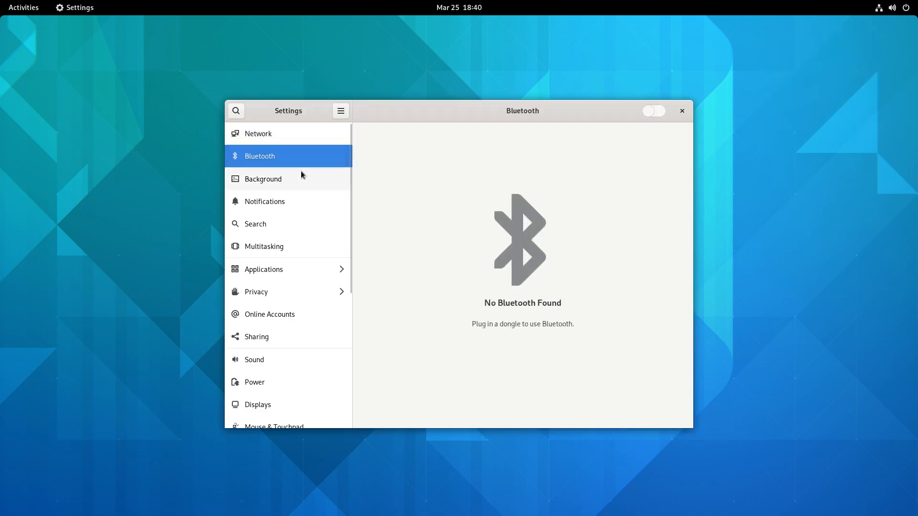
left_click(300, 172)
left_click(297, 246)
left_click(295, 269)
left_click(289, 300)
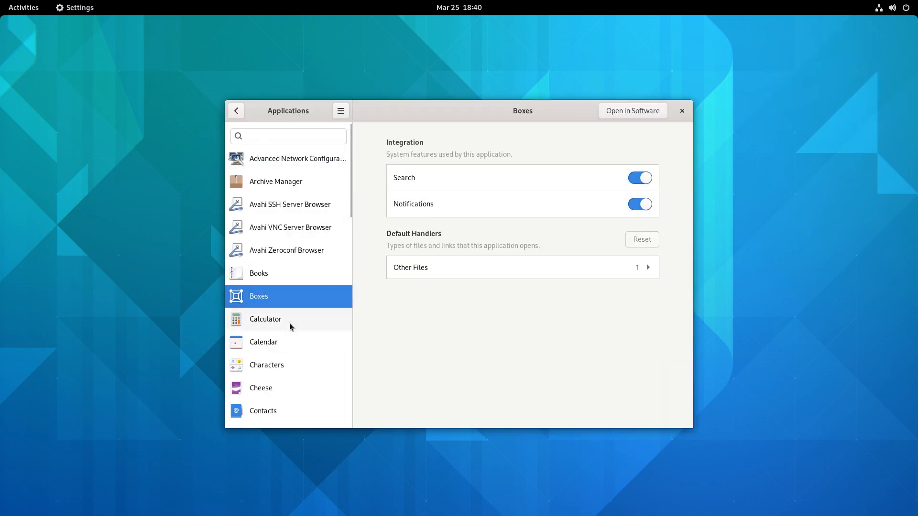
- Return to the main Settings list, then move the Settings window toward the desktop's upper-left area and enlarge it
left_click(237, 109)
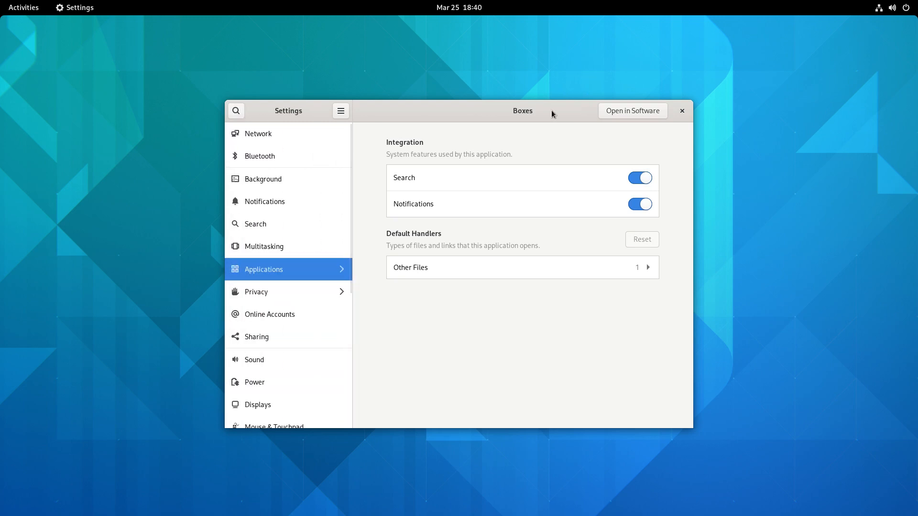
left_click_drag(552, 110, 440, 33)
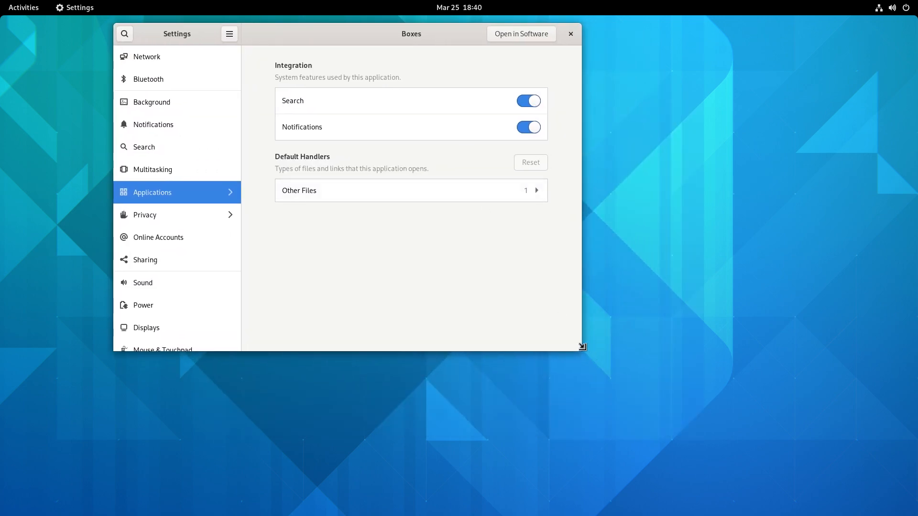
left_click_drag(582, 346, 742, 459)
- Show all installed applications from the Activities overview and look through both pages of the grid
left_click(11, 5)
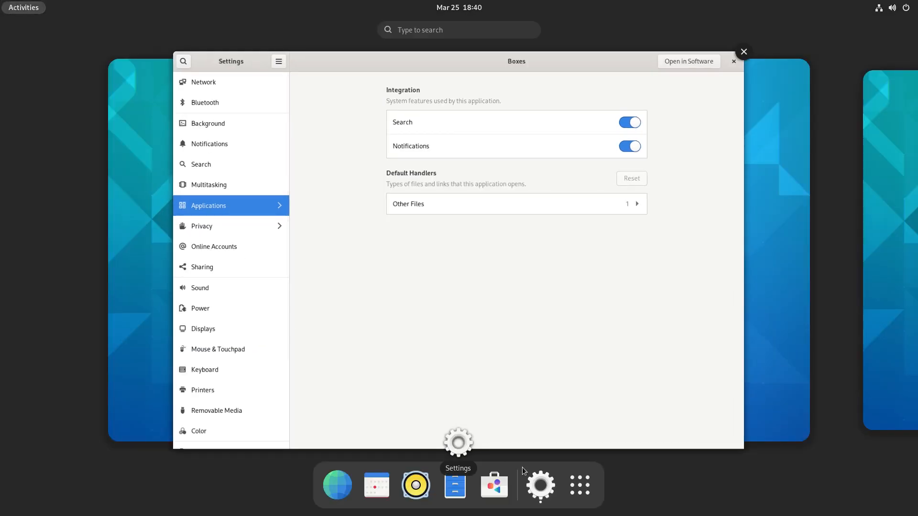
left_click(569, 471)
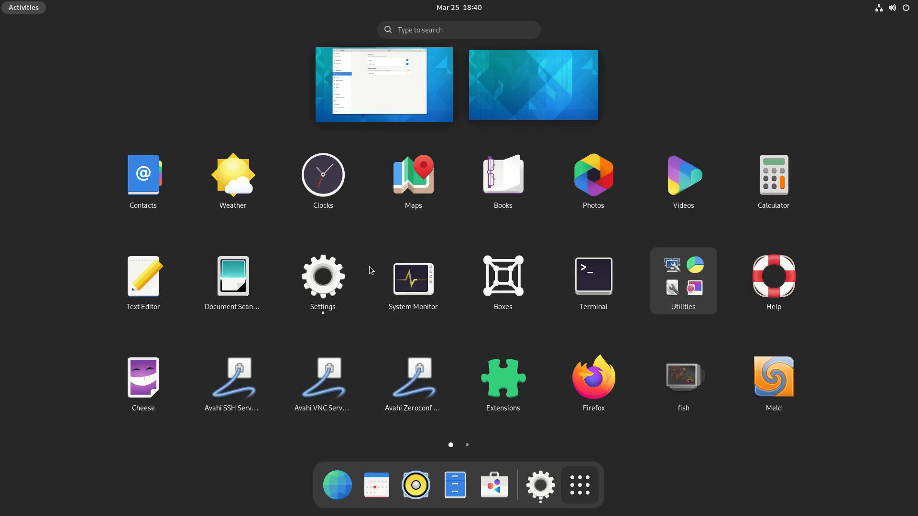
scroll(369, 271, "down", 1)
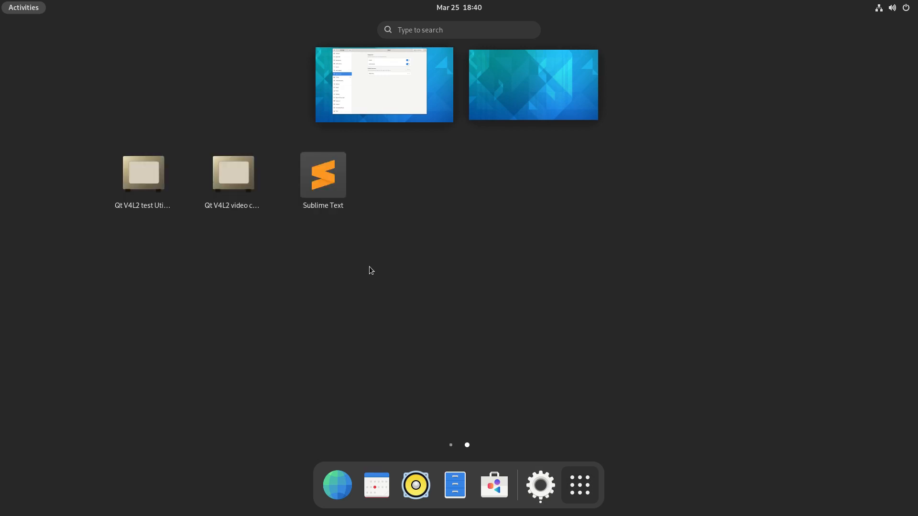
- Open Terminal, run "sudo pacman -S gnome-extra", enter the sudo password, and accept the default selection of all group members
scroll(369, 271, "up", 1)
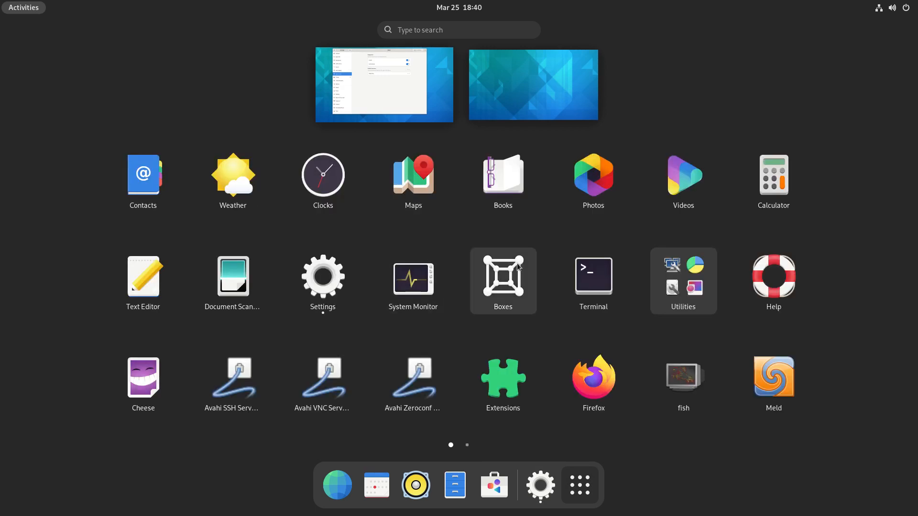
left_click(592, 273)
type("sudo P")
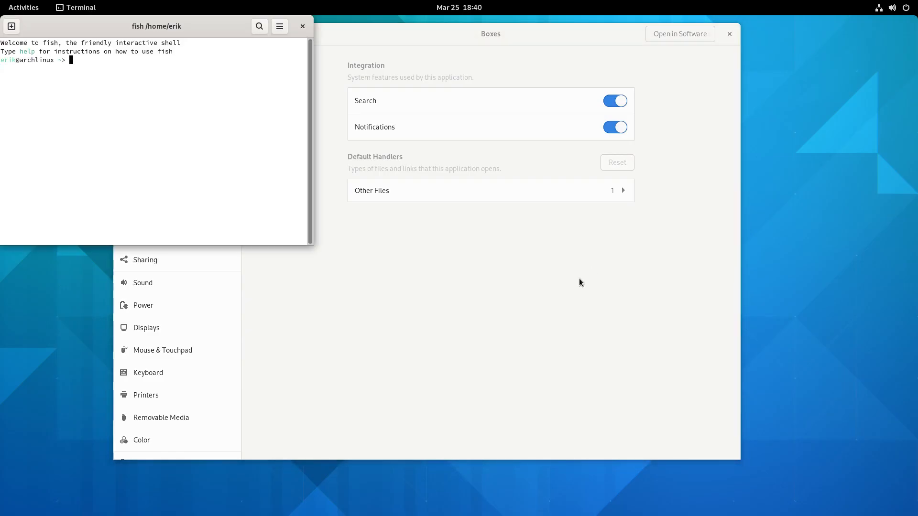
type("acman -S gnome-extra")
key("Return")
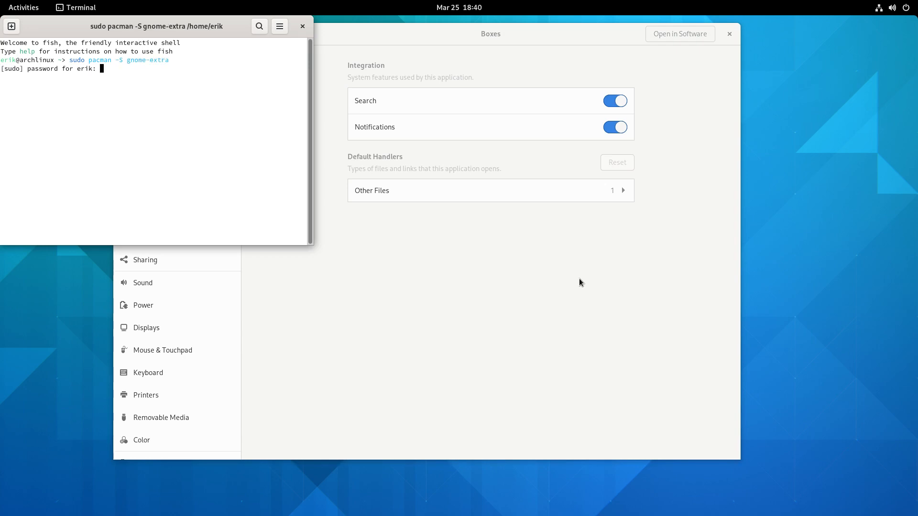
key("Return")
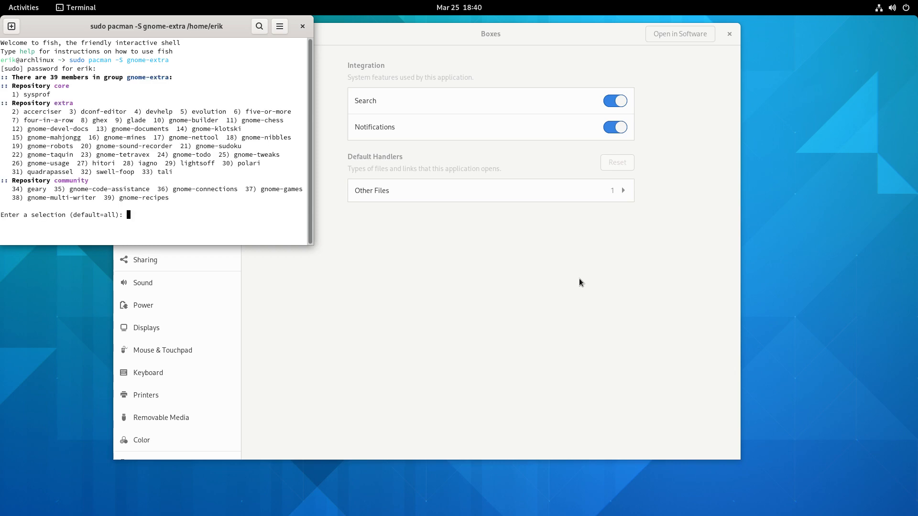
key("Return")
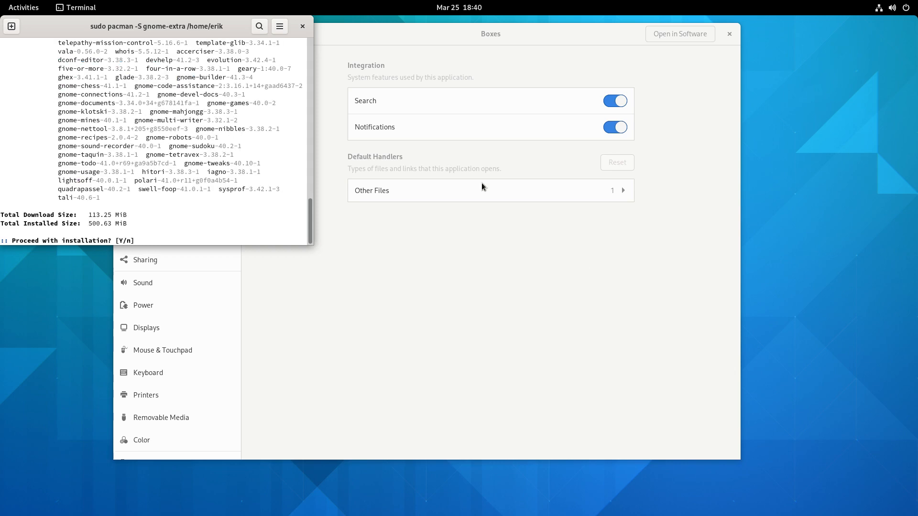
- Maximize the terminal and review the gnome-extra package list, checking entries such as gnome-mines, gnome-tweaks and gnome-multi-writer
double_click(62, 27)
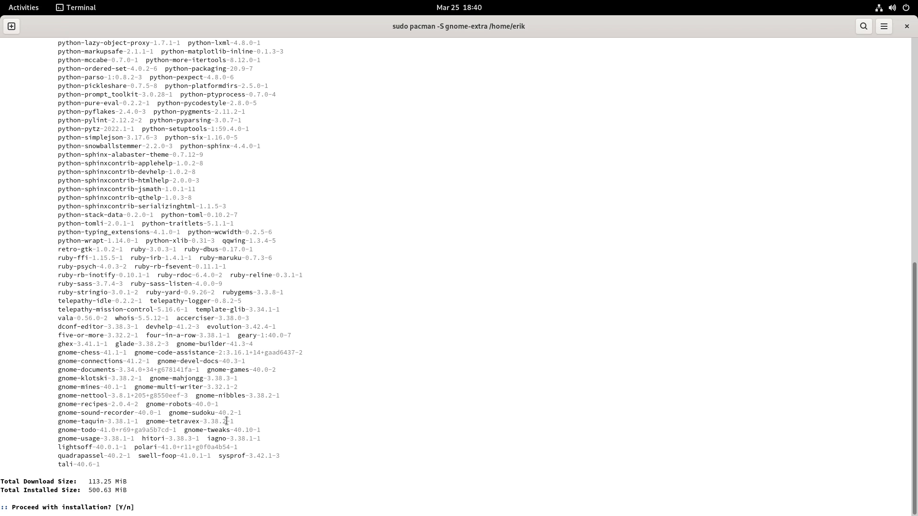
left_click_drag(232, 421, 137, 414)
left_click(206, 414)
double_click(86, 387)
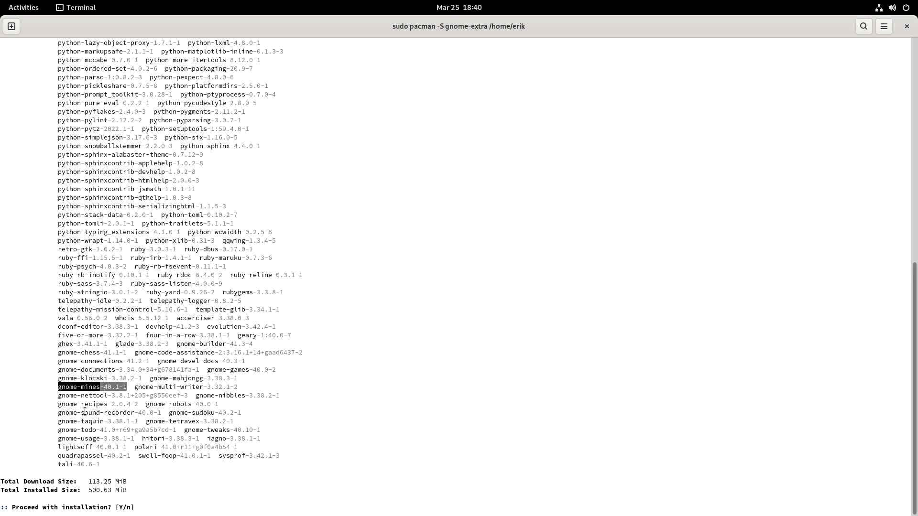
left_click(92, 380)
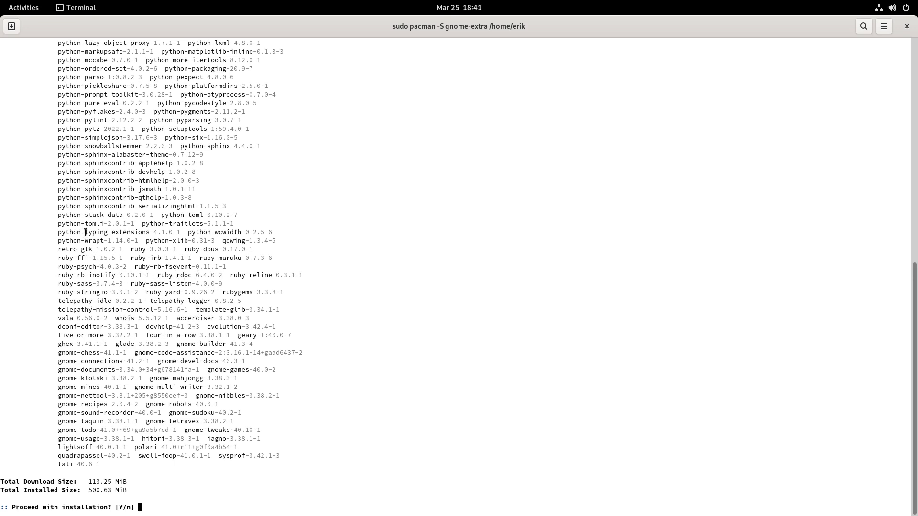
scroll(96, 188, "up", 8)
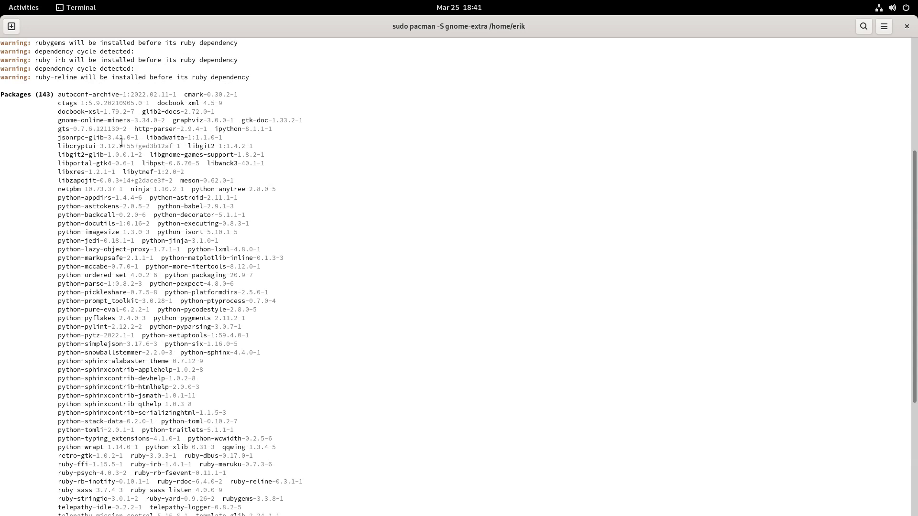
scroll(121, 143, "up", 8)
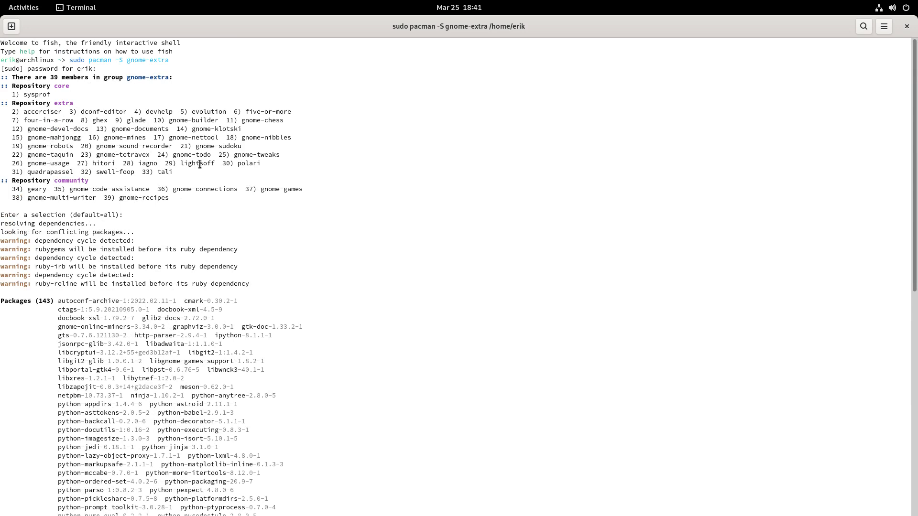
left_click_drag(235, 157, 283, 155)
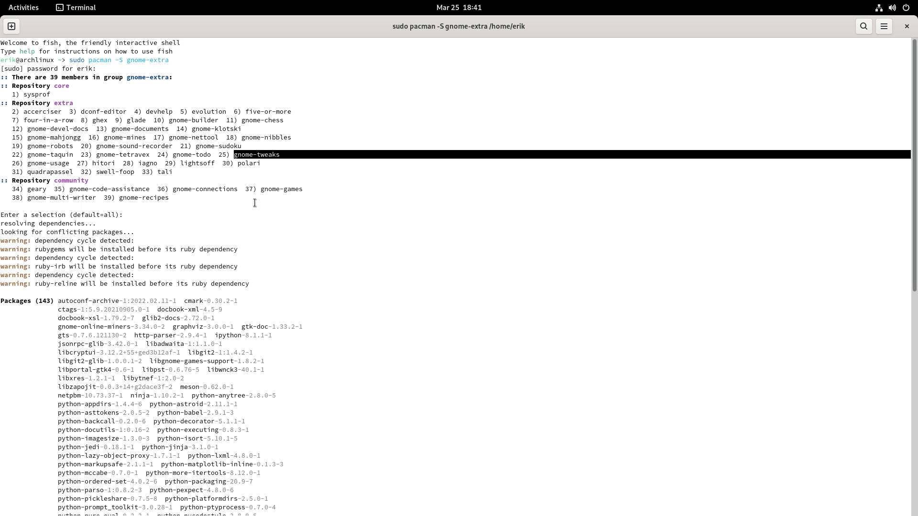
left_click_drag(96, 197, 28, 197)
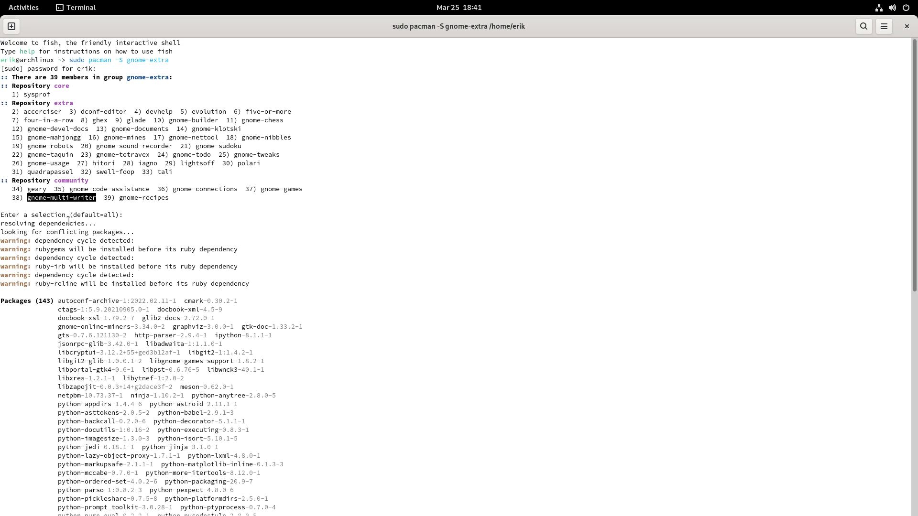
- Cancel the gnome-extra installation, and install only Tweaks with "sudo pacman -S gnome-tweaks", accepting the prompt
key("ctrl+c")
key("Up")
key("Home")
key("Right")
key("Right")
key("Right")
key("Right")
key("Right")
key("Right")
key("Right")
key("Right")
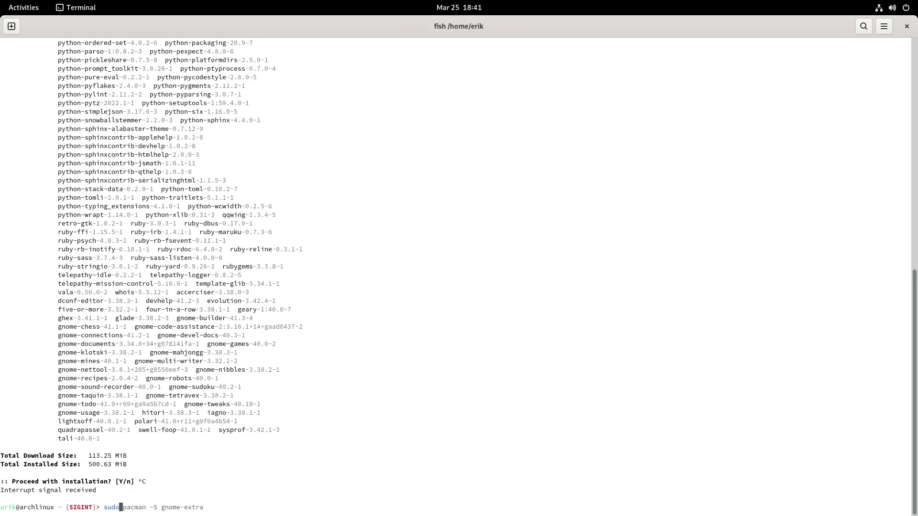
key("Right")
key("Right")
key("Right")
key("Right")
key("Right")
key("Right")
key("Right")
key("Right")
key("Right")
key("Right")
key("Right")
key("Right")
key("Right")
key("ctrl+k")
type("tweaks")
key("Return")
key("Return")
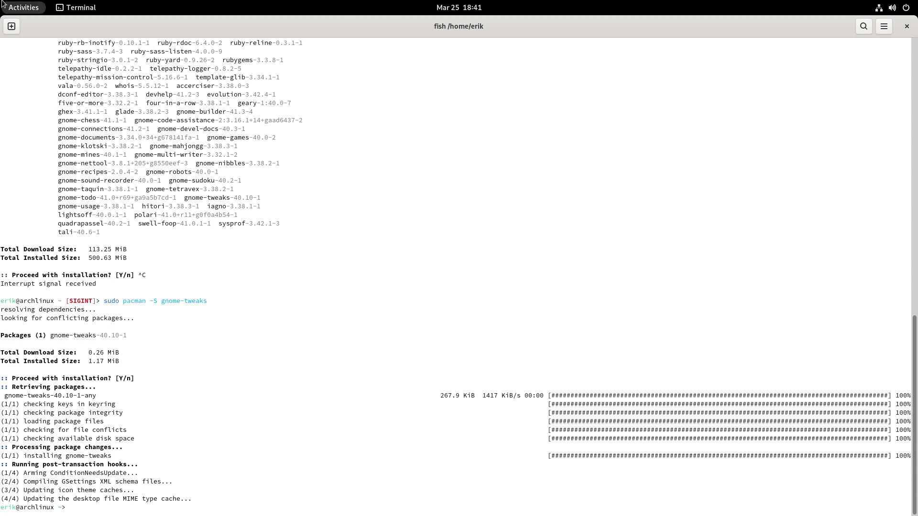
left_click(24, 9)
type("twea")
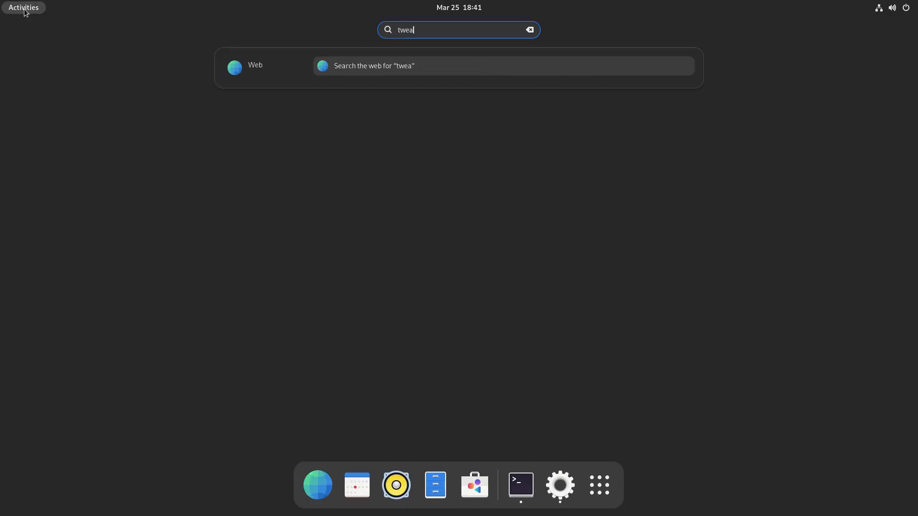
left_click(25, 10)
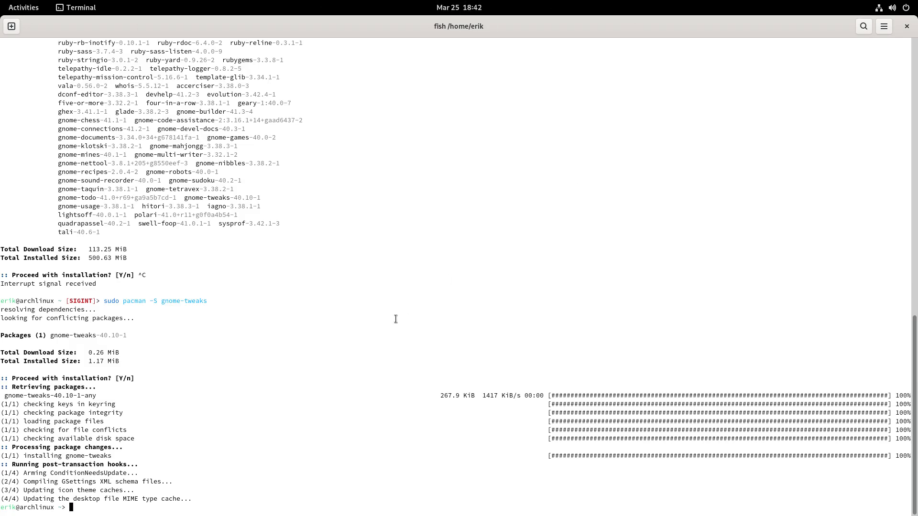
- Close the Terminal and Settings windows, then search the applications for "tw", open Tweaks and dismiss its Extensions notice
left_click(906, 27)
left_click(727, 34)
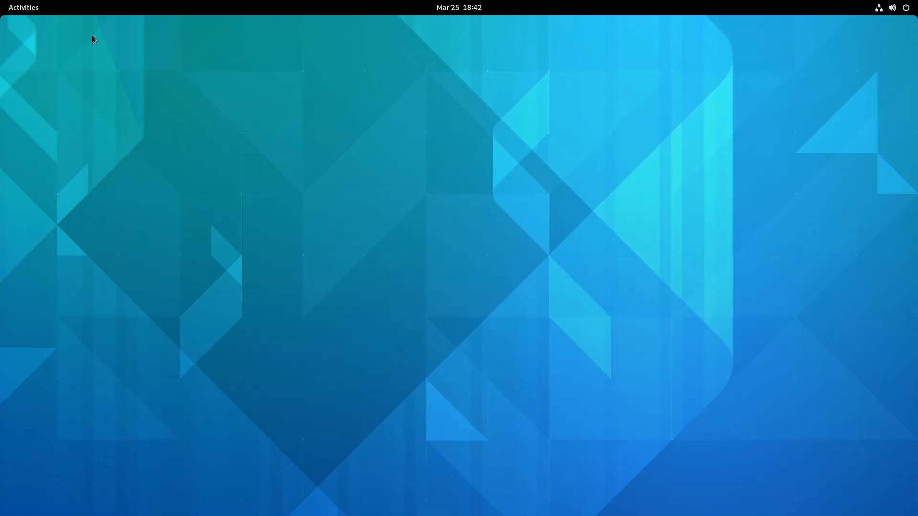
left_click(19, 8)
left_click(566, 484)
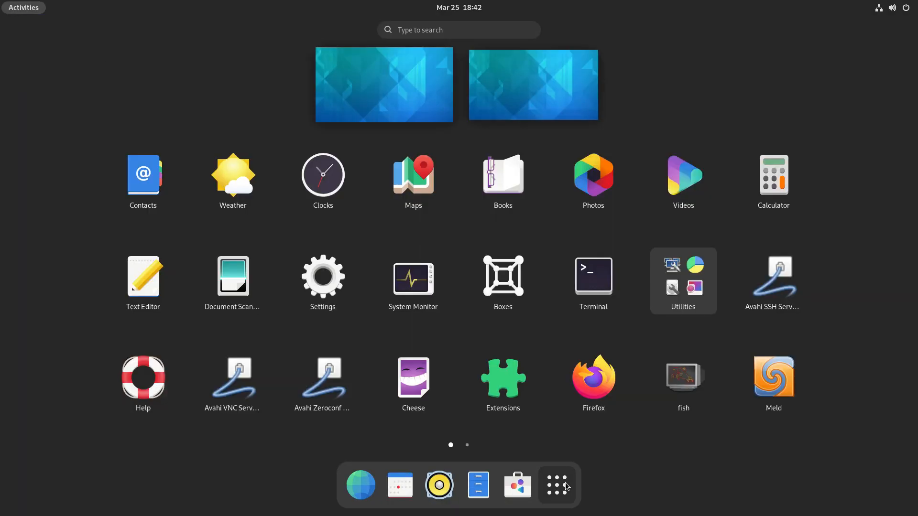
type("tw")
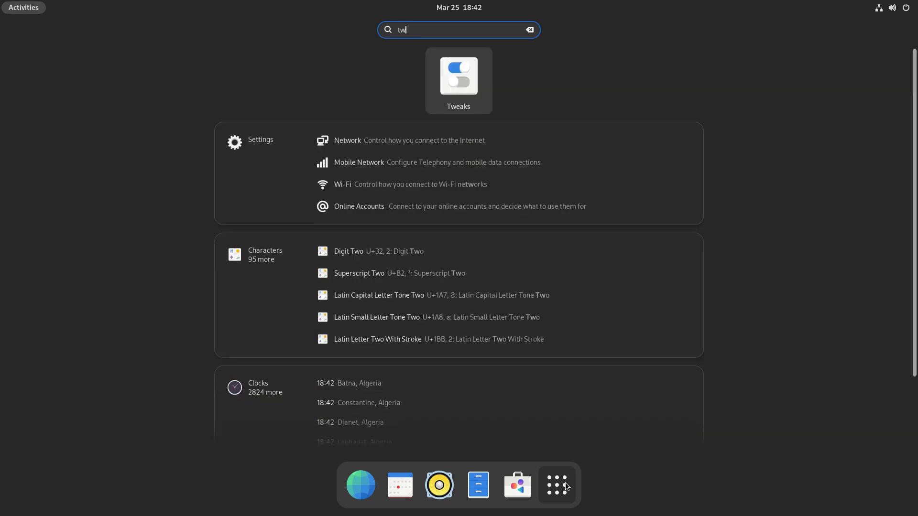
left_click(461, 87)
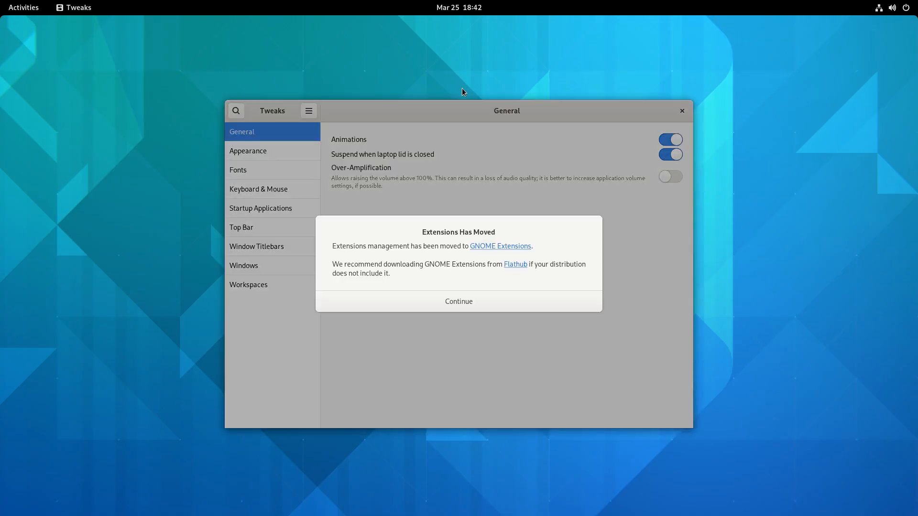
left_click(473, 299)
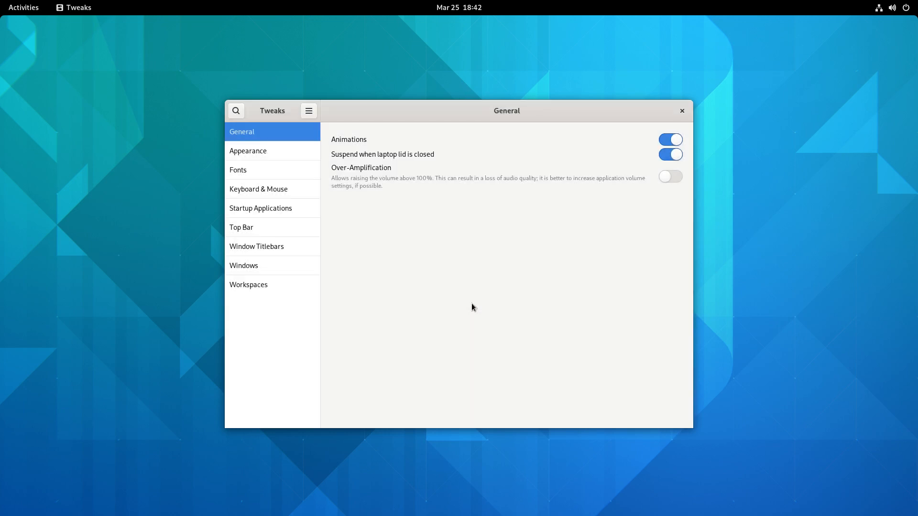
- On the Appearance page of Tweaks, examine the themes offered for Applications, Cursor and Icons, repositioning the window as needed
left_click_drag(356, 109, 158, 56)
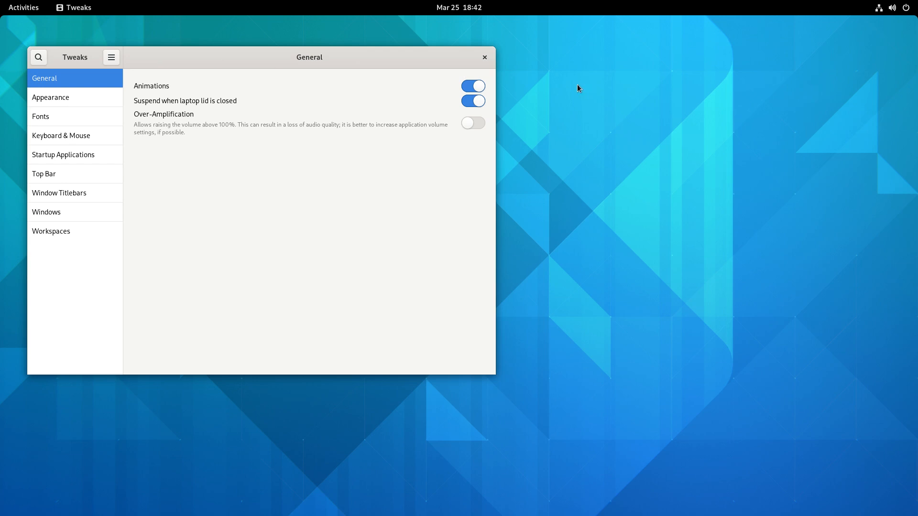
left_click(60, 99)
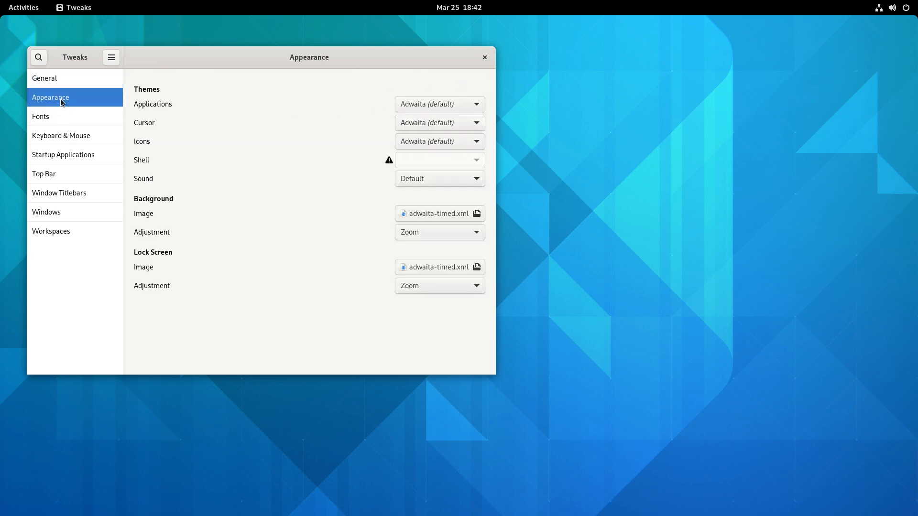
left_click(414, 106)
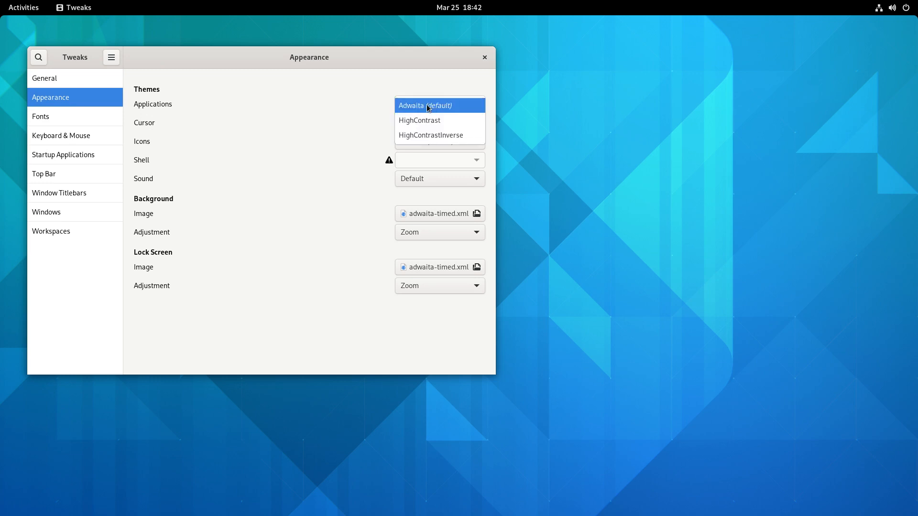
left_click(338, 120)
left_click(413, 125)
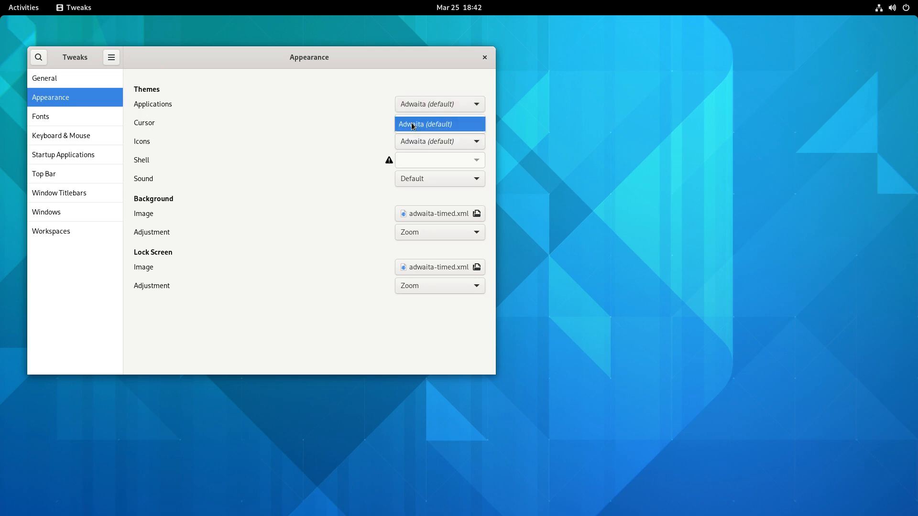
left_click(413, 125)
left_click(420, 142)
left_click(421, 141)
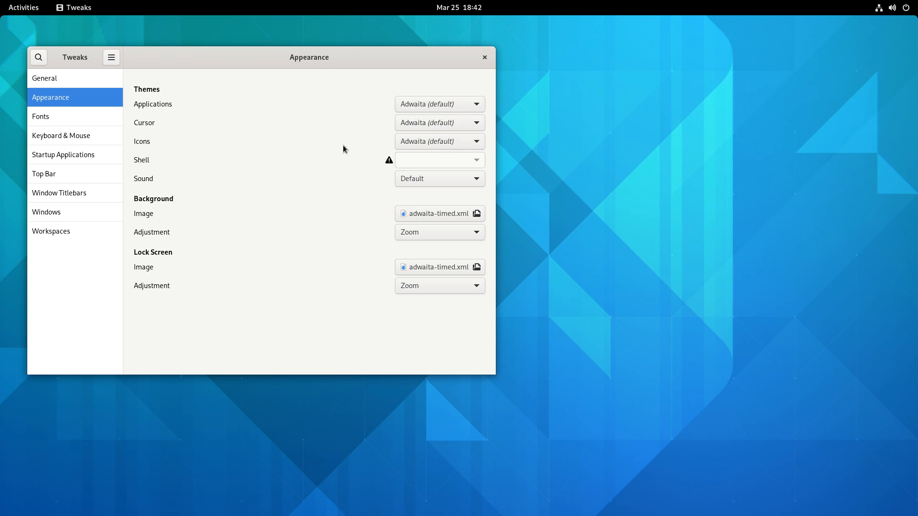
left_click(343, 145)
left_click_drag(291, 59, 376, 109)
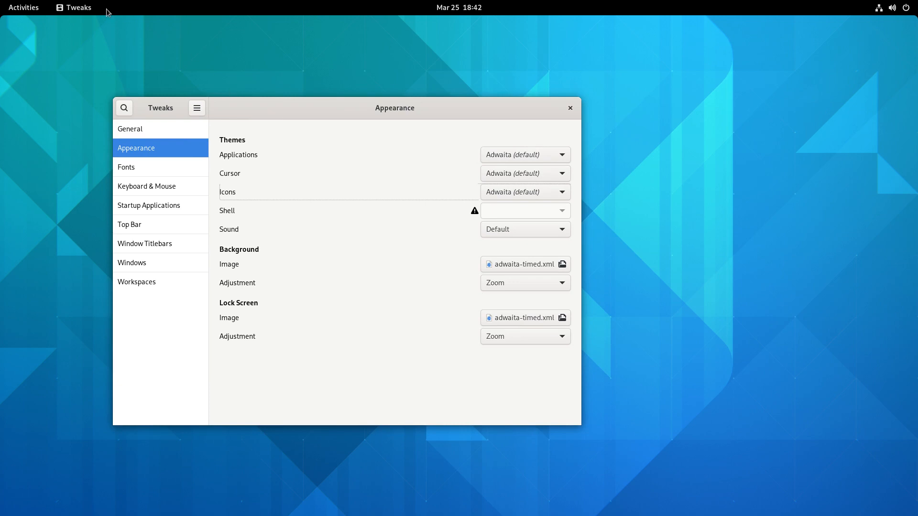
- Open a new terminal and run get-nemesis-on-aa to clone arcolinux-nemesis, then close the Terminal and Tweaks windows
left_click(37, 9)
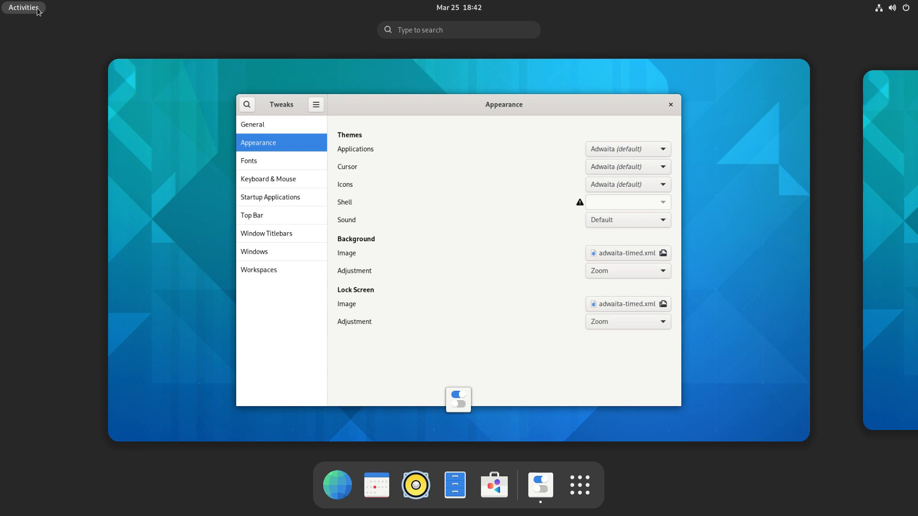
type("term")
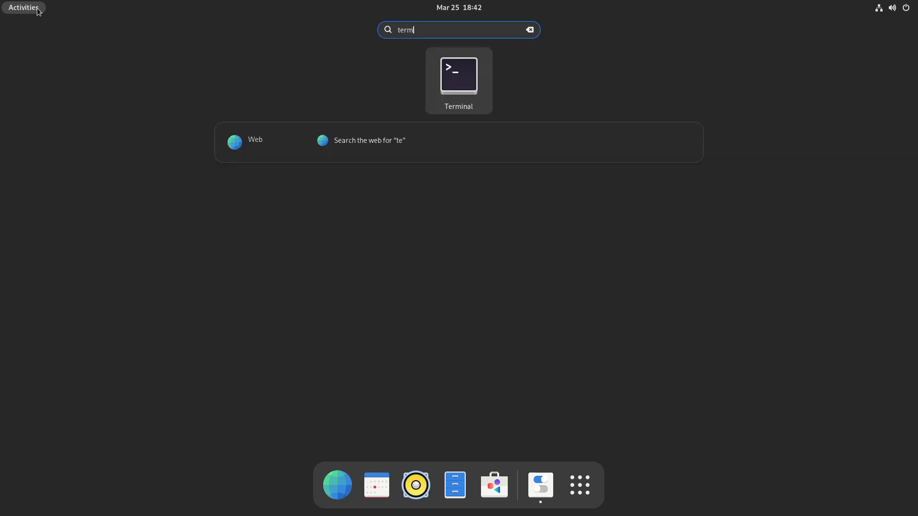
key("Return")
type("sudo acma")
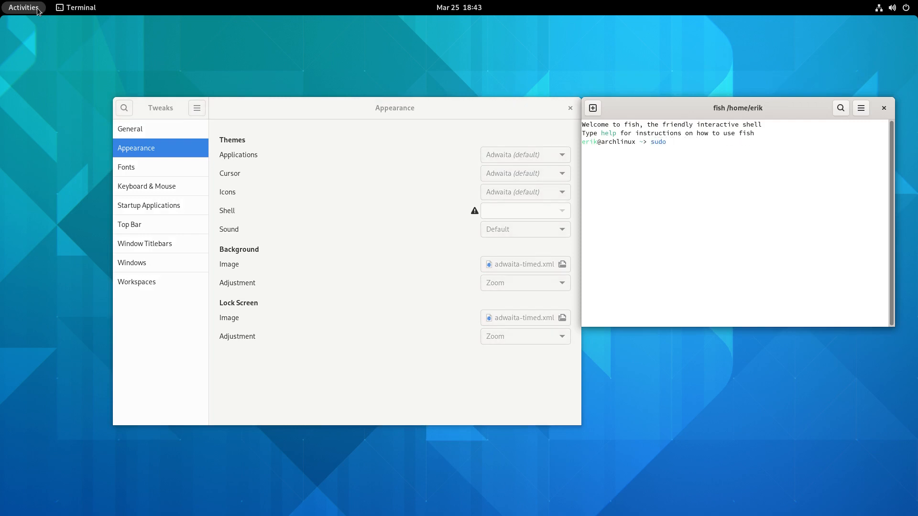
key("BackSpace")
key("BackSpace")
key("BackSpace")
key("BackSpace")
type("get-ne")
key("Right")
key("Return")
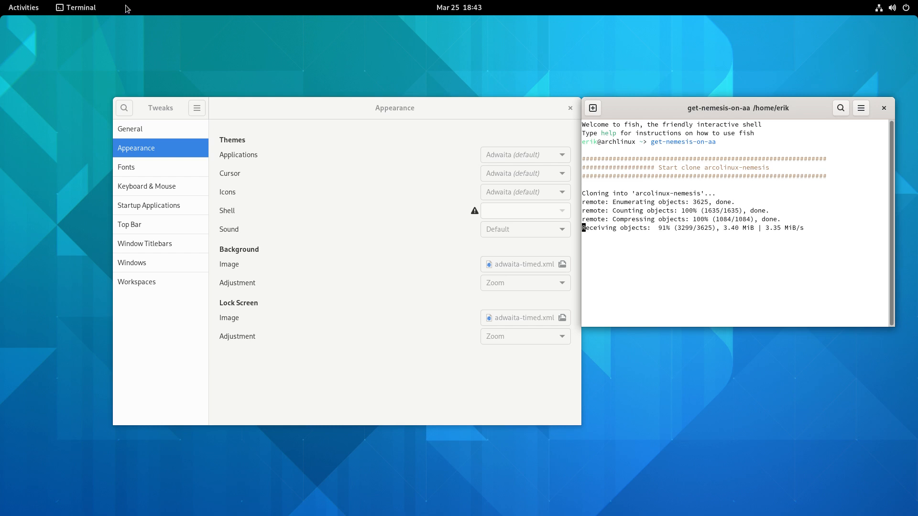
left_click(884, 108)
left_click(569, 108)
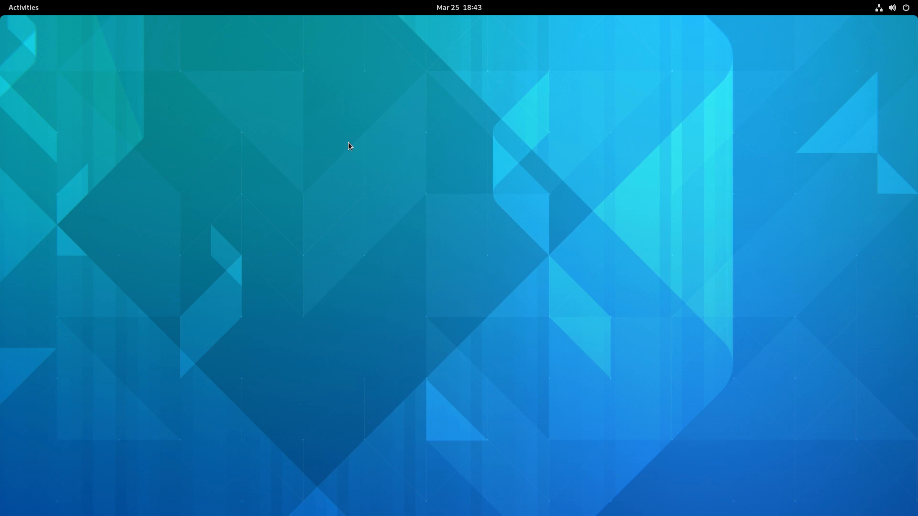
- Open the file manager and go to the arcolinux-nemesis folder inside DATA
left_click(12, 8)
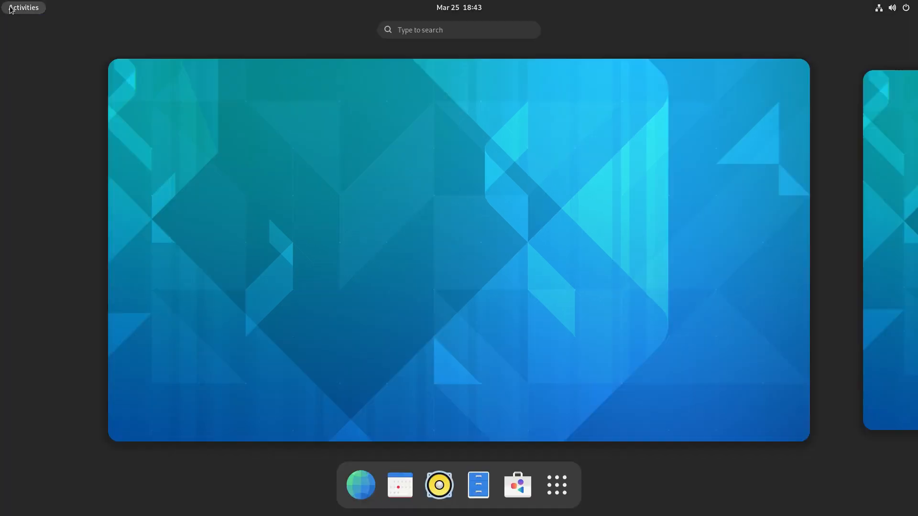
left_click(478, 485)
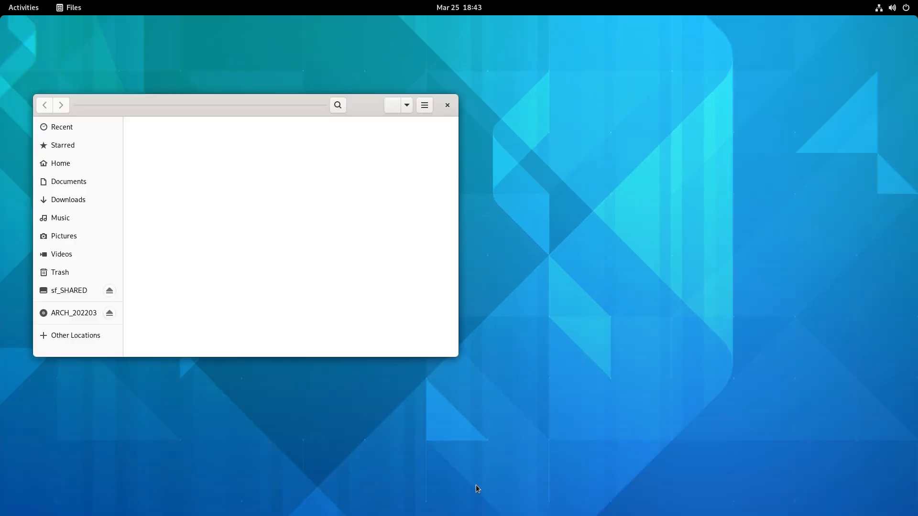
left_click(170, 155)
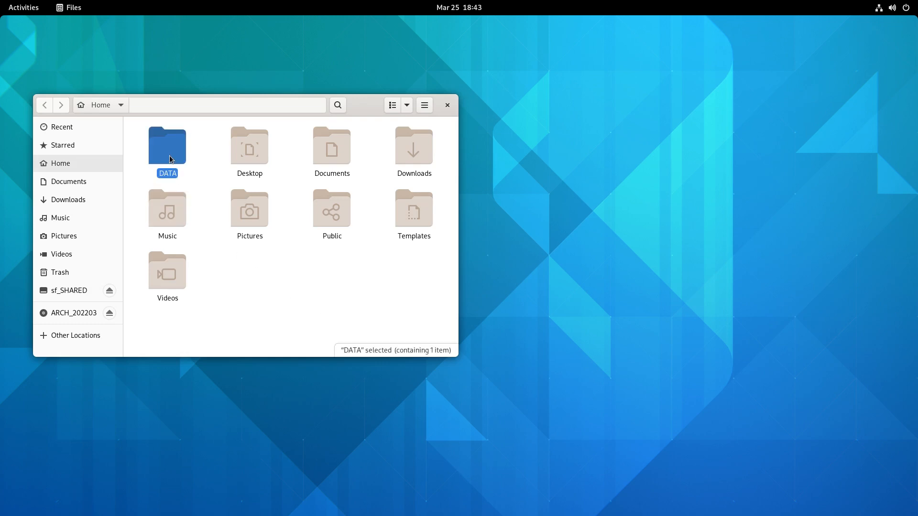
double_click(169, 156)
double_click(173, 153)
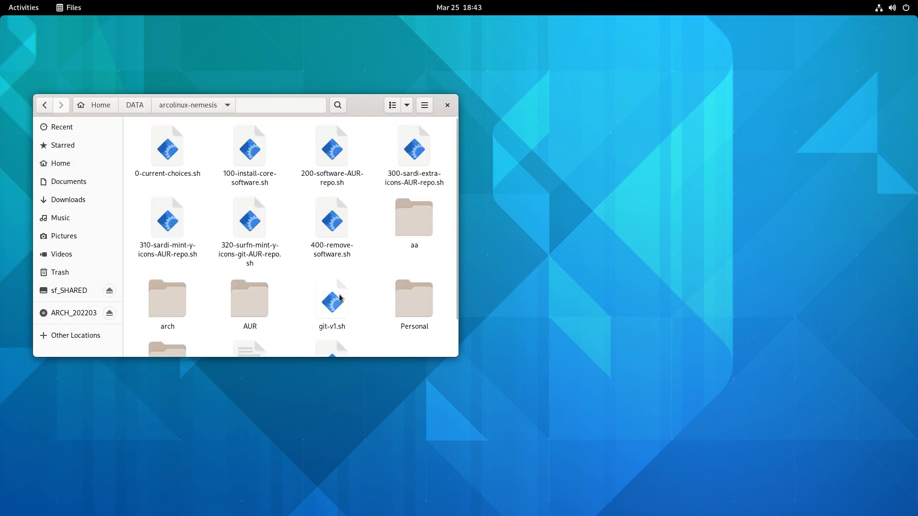
- Open a terminal in the arcolinux-nemesis folder and run ./0-current-choices.sh, authorizing it with the account password
right_click(370, 260)
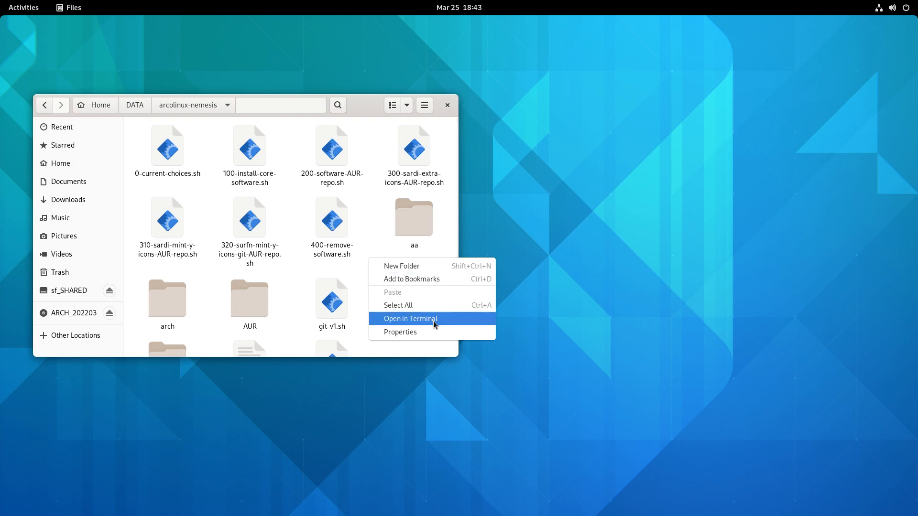
left_click(407, 319)
type("./0-current-choices.sh")
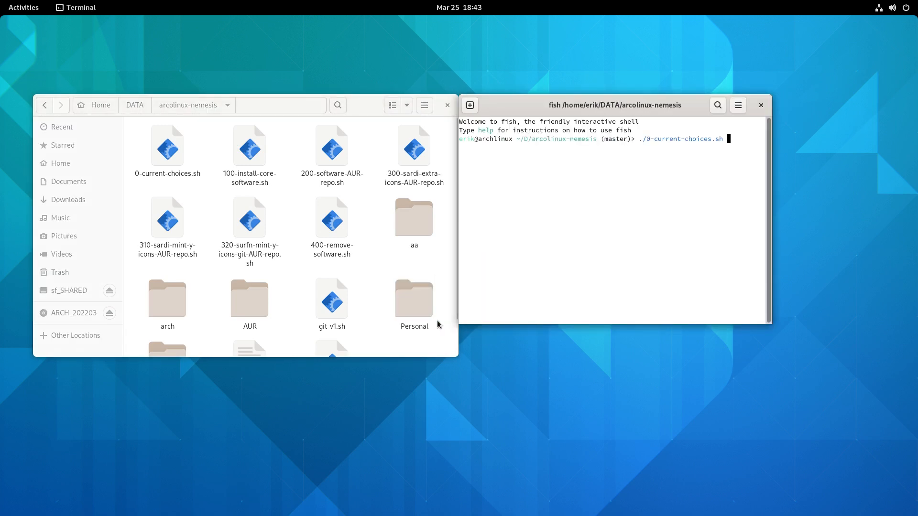
key("Return")
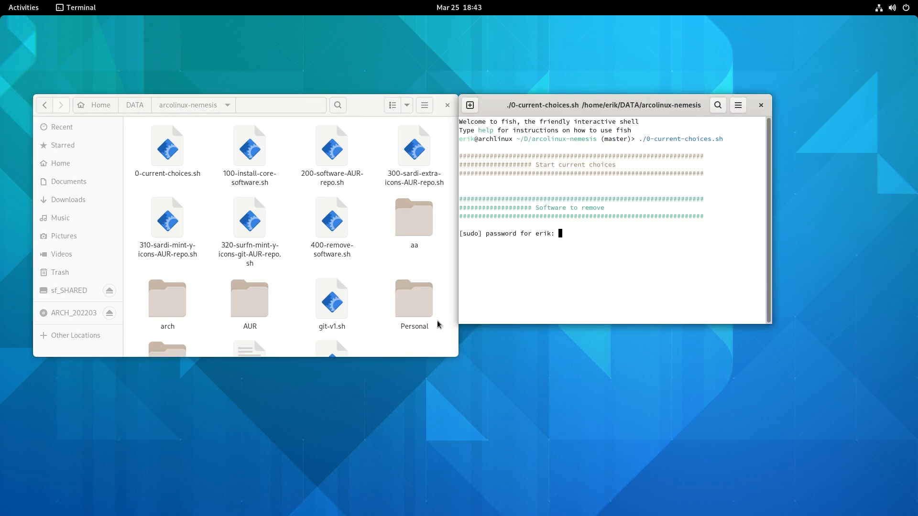
key("Return")
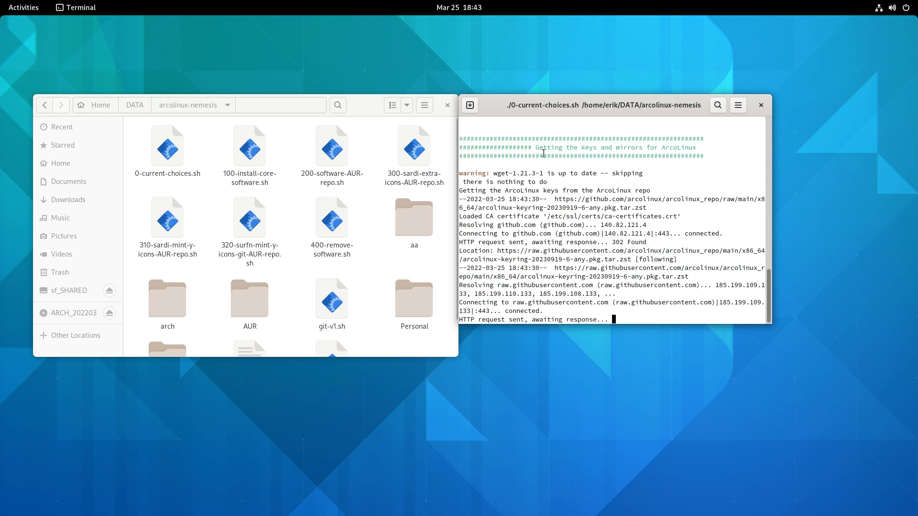
- Tile the Terminal window to the right half of the desktop and the Files window to the left half
left_click_drag(627, 98, 916, 155)
left_click_drag(339, 97, 0, 20)
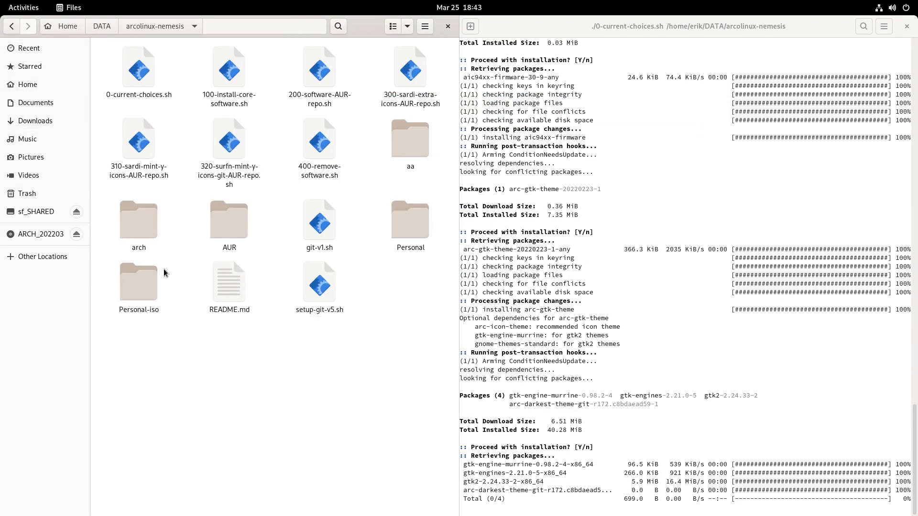
left_click_drag(361, 26, 5, 33)
left_click_drag(370, 29, 1, 493)
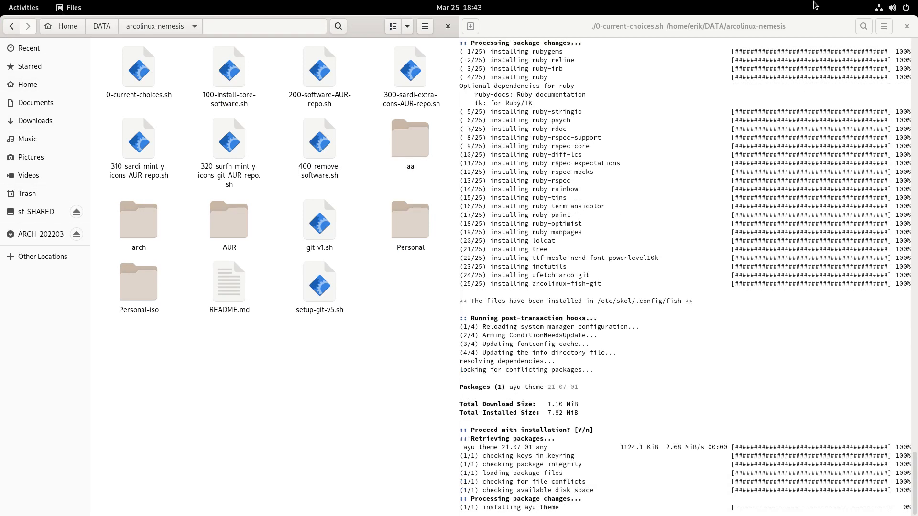
- Open Settings from the applications overview, return from Applications to the main category list and maximize the window
left_click(22, 7)
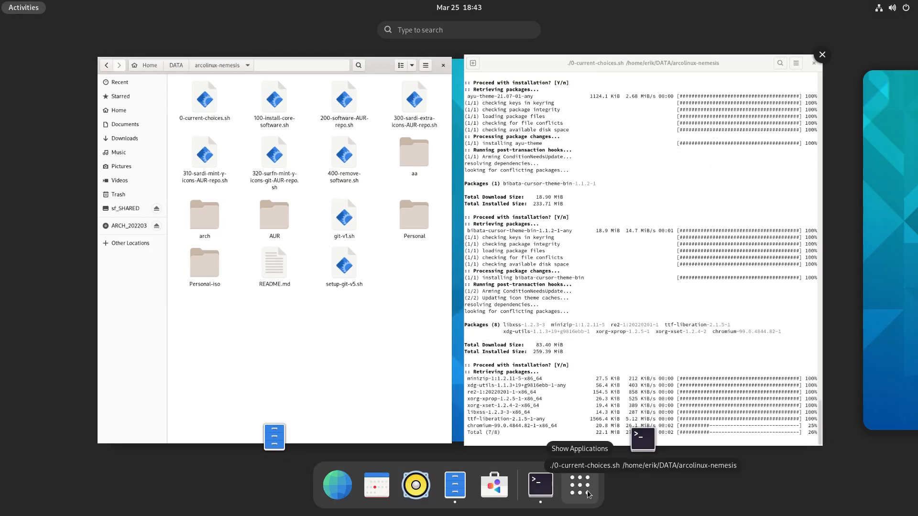
left_click(581, 485)
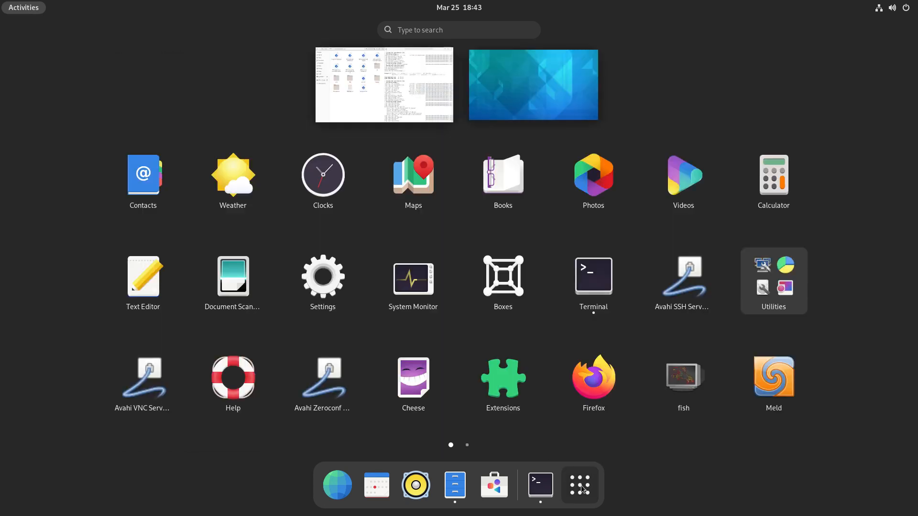
left_click(321, 310)
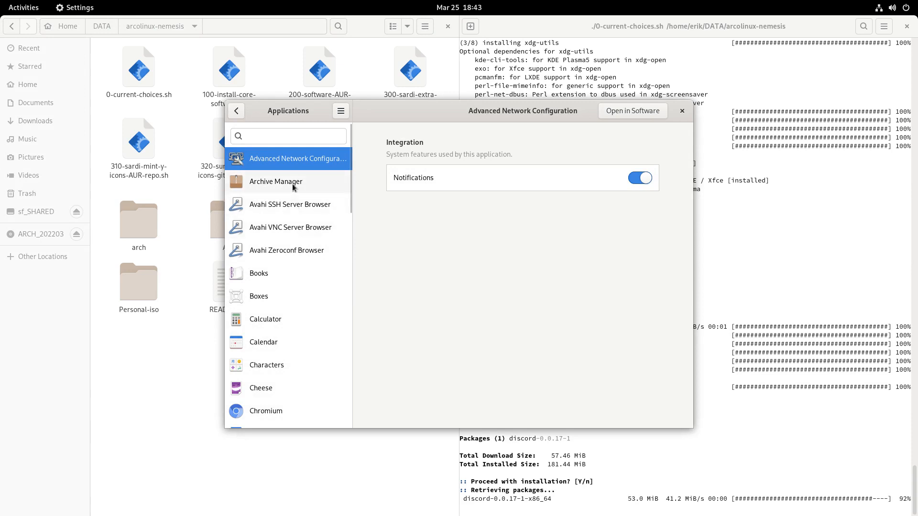
left_click(236, 110)
double_click(589, 115)
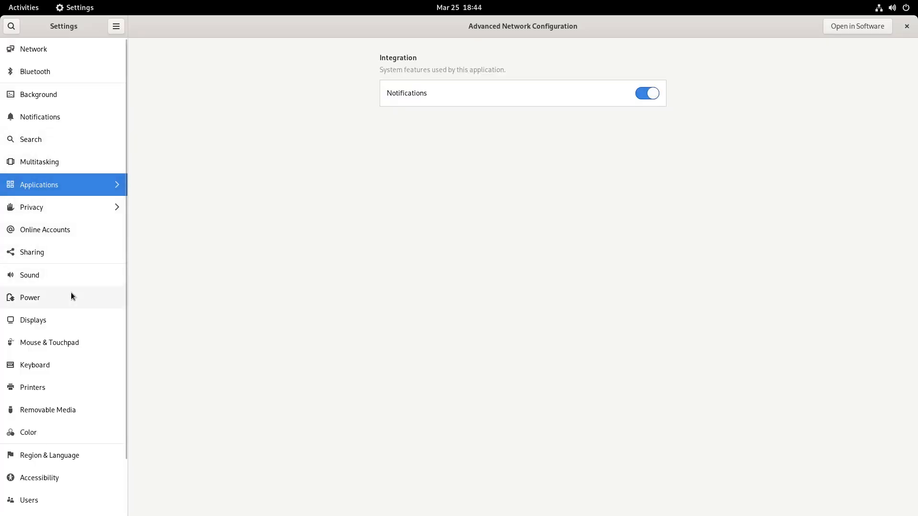
- Turn on Night Light in the Displays settings
scroll(71, 293, "down", 3)
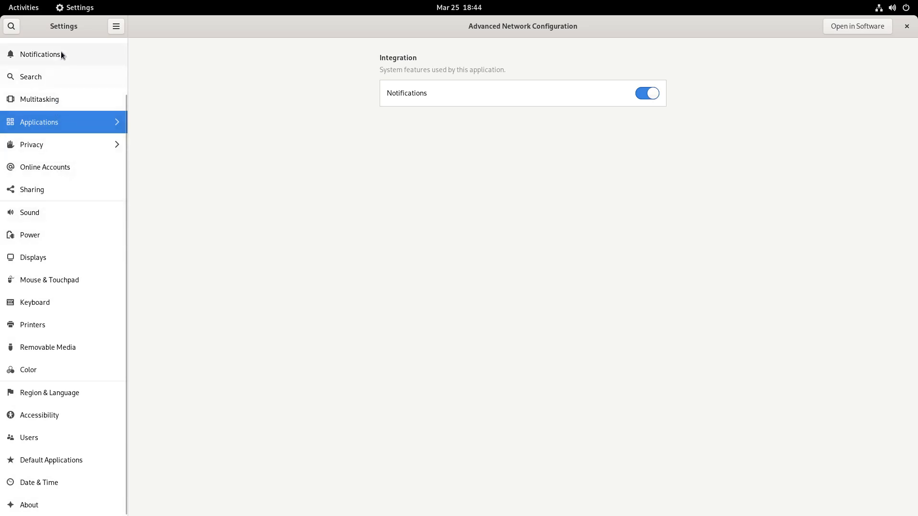
left_click(54, 259)
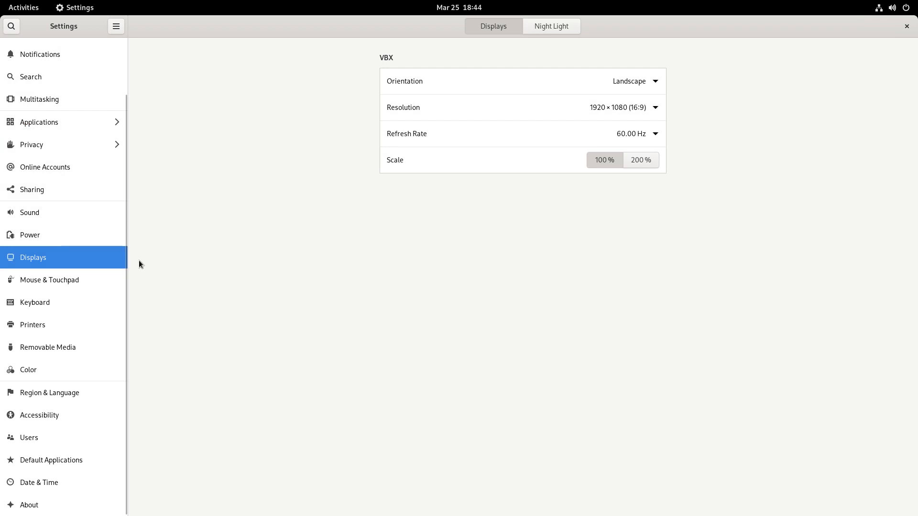
left_click(549, 23)
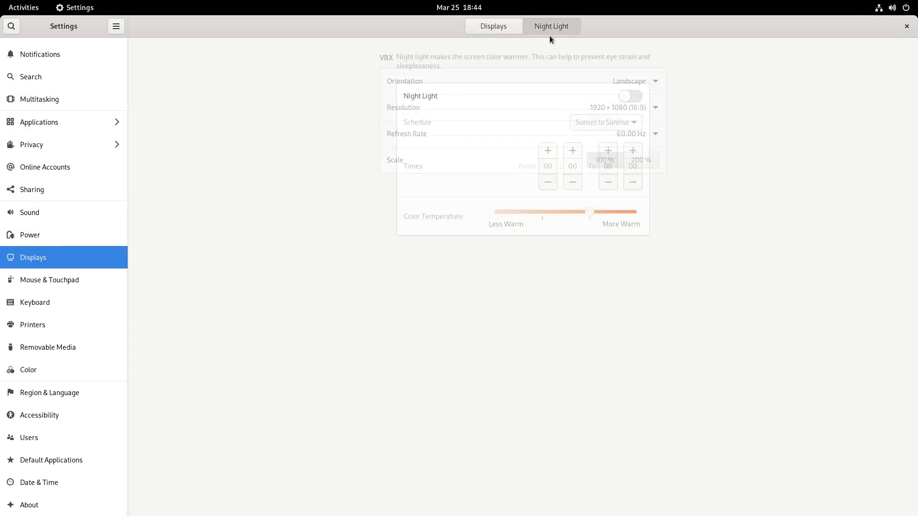
left_click(630, 95)
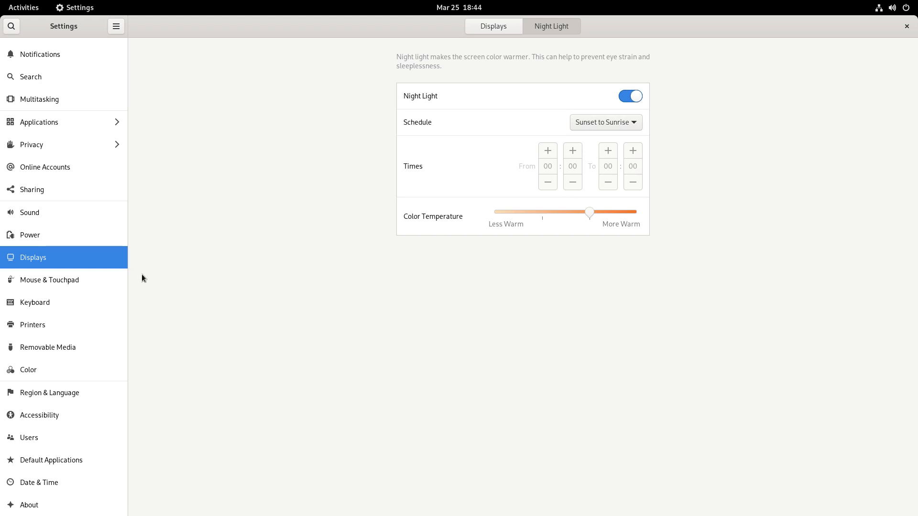
- Review the Mouse & Touchpad, Keyboard, Printers and Removable Media settings, and close the Settings window
left_click(90, 280)
left_click(77, 310)
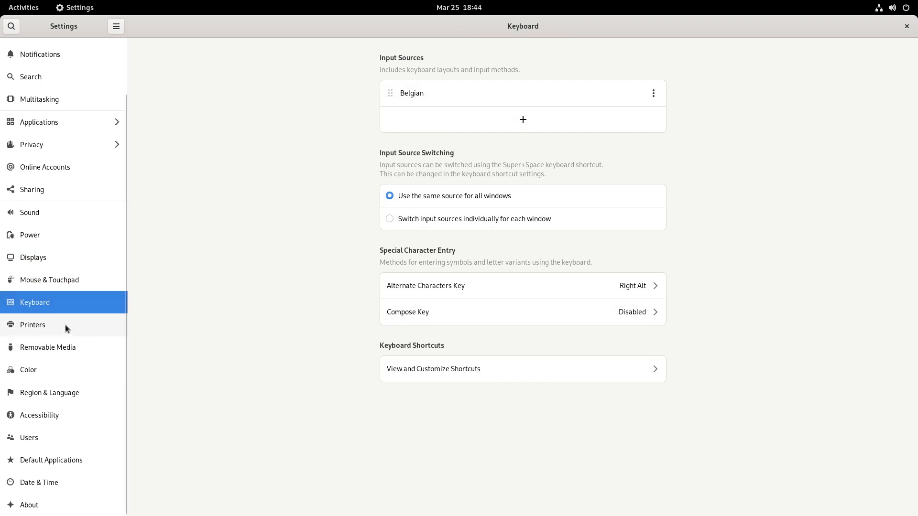
left_click(65, 325)
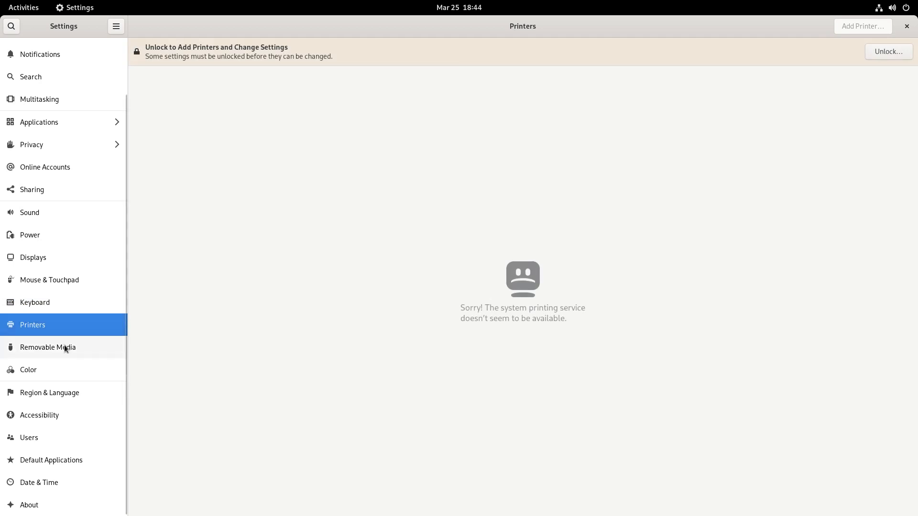
left_click(65, 347)
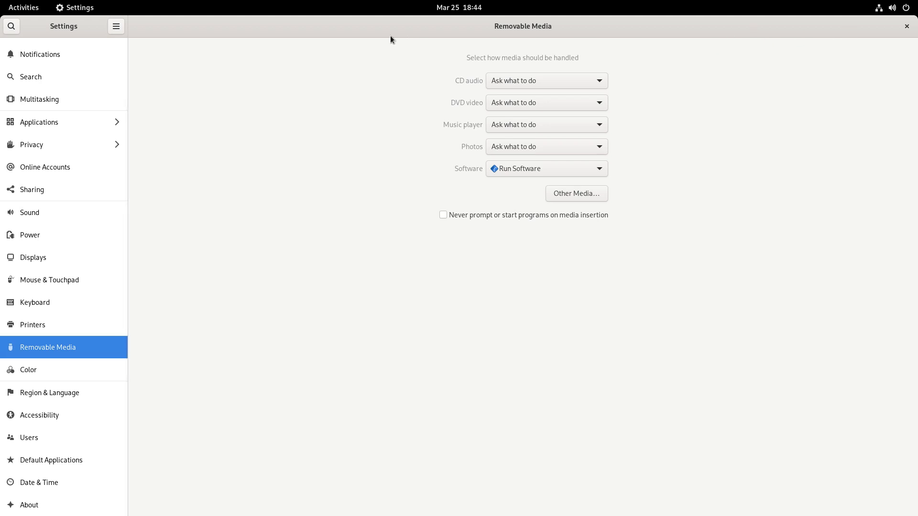
double_click(307, 26)
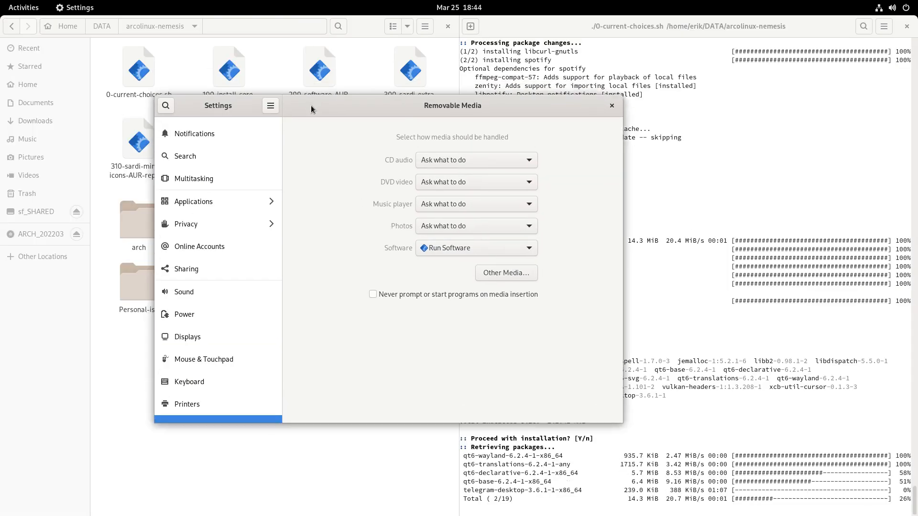
left_click(612, 106)
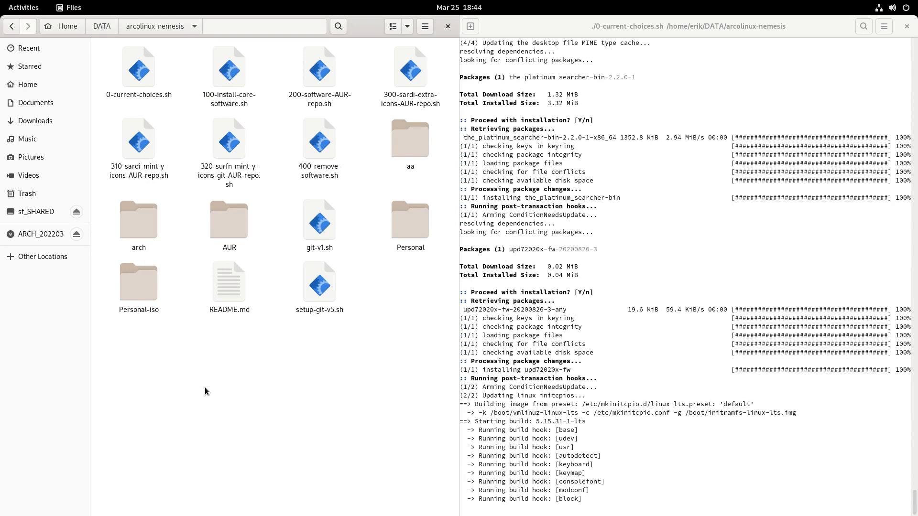
- Search the applications for "ter" to bring the Terminal forward, and open a second tab in it
left_click(21, 13)
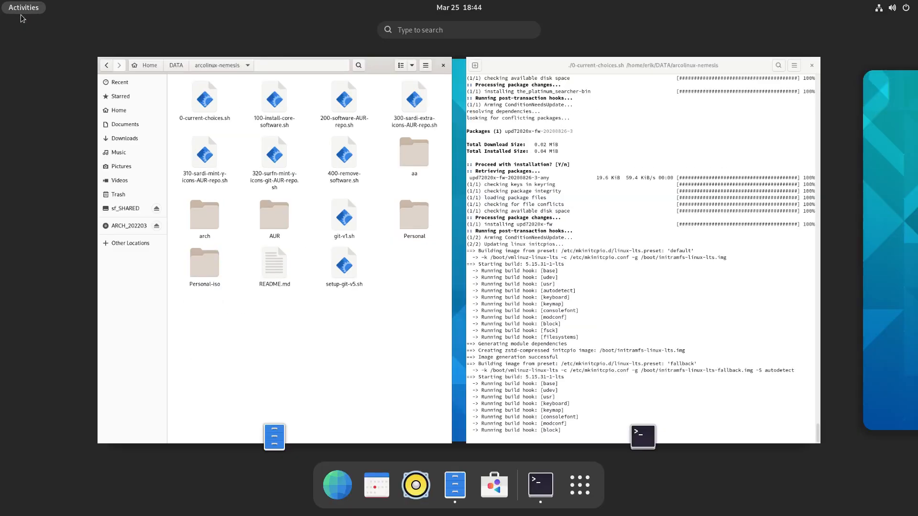
type("ter")
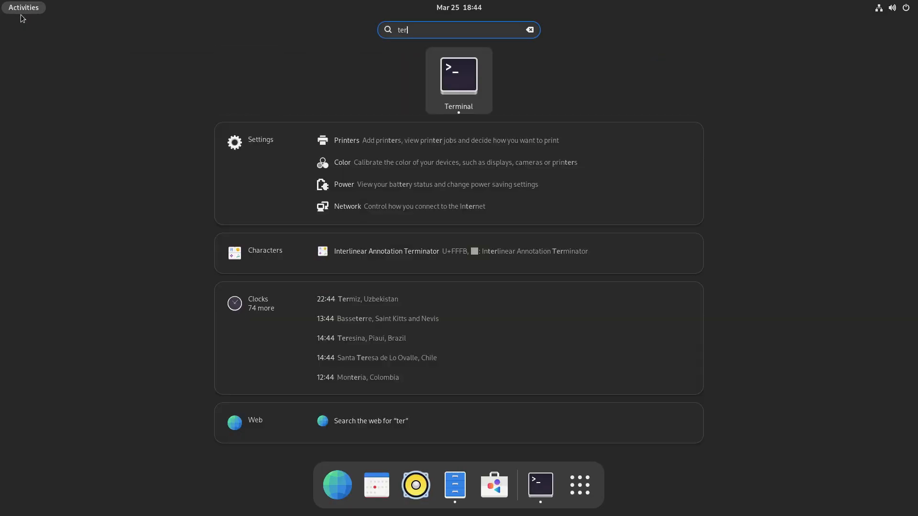
key("Return")
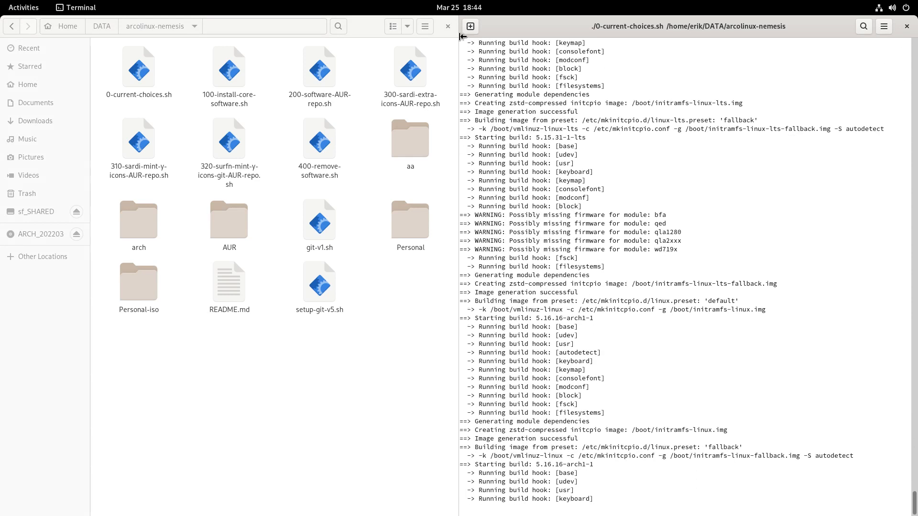
left_click(470, 26)
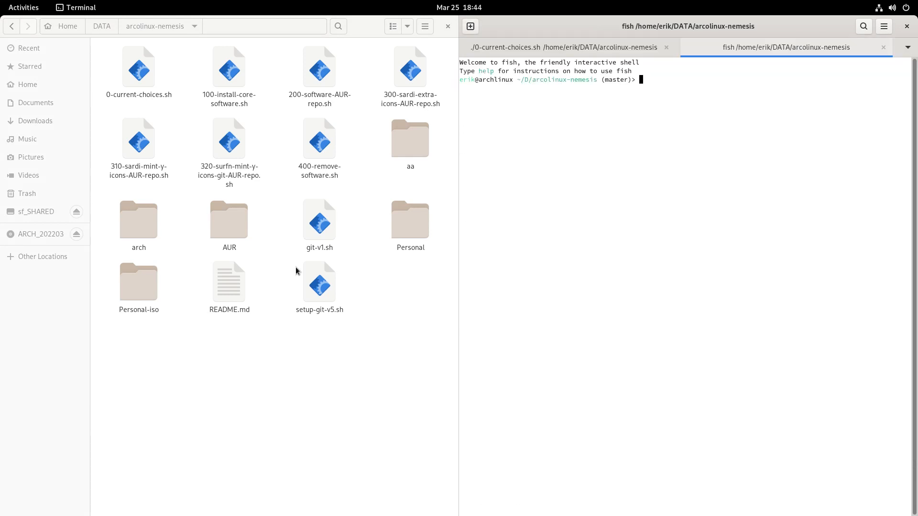
- Try to install wttr with "sudo pacman -S wttr", entering the account password
type("sudo pacmna")
key("BackSpace")
type("an -S wttr")
key("Return")
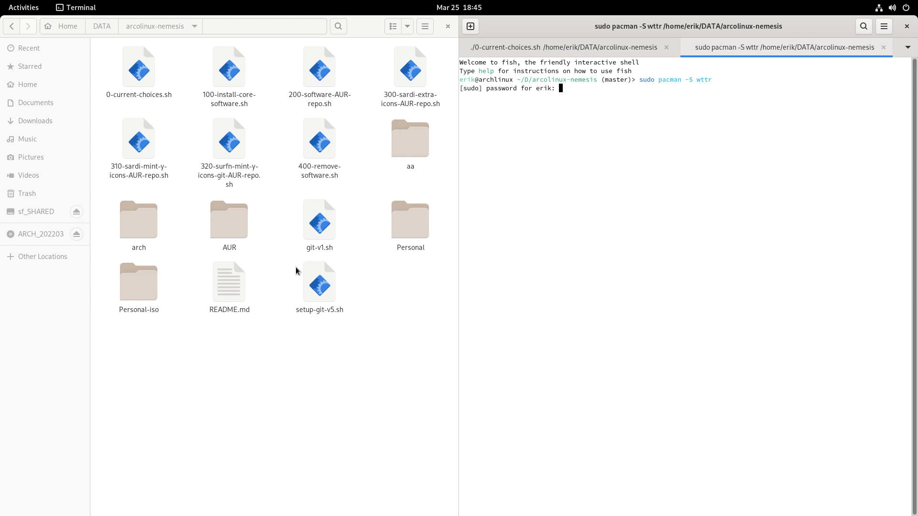
key("Return")
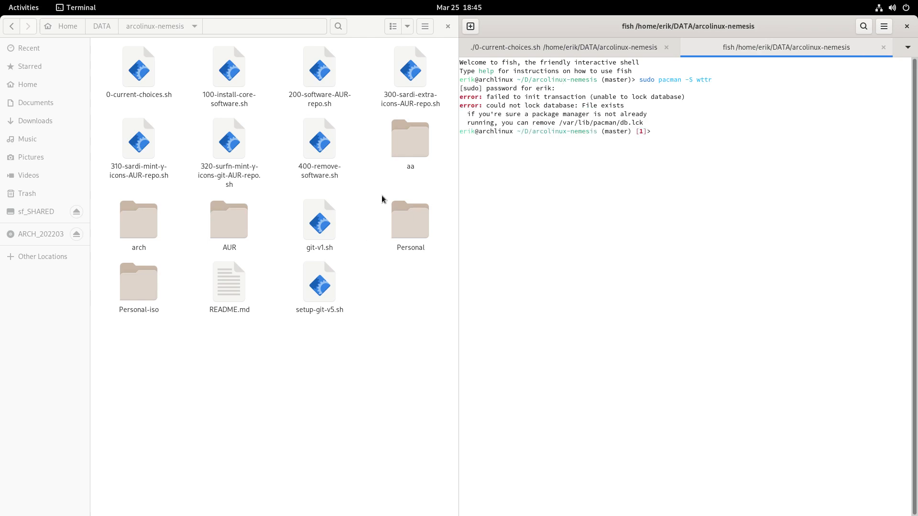
- Check the running script's tab, retry "sudo pacman -S wttr" in the second tab, and return to the script's output
left_click(587, 54)
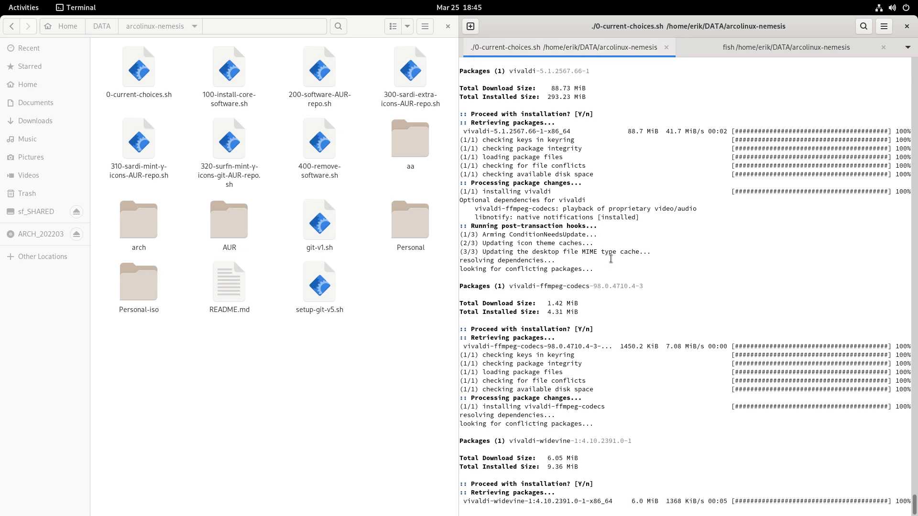
left_click(782, 50)
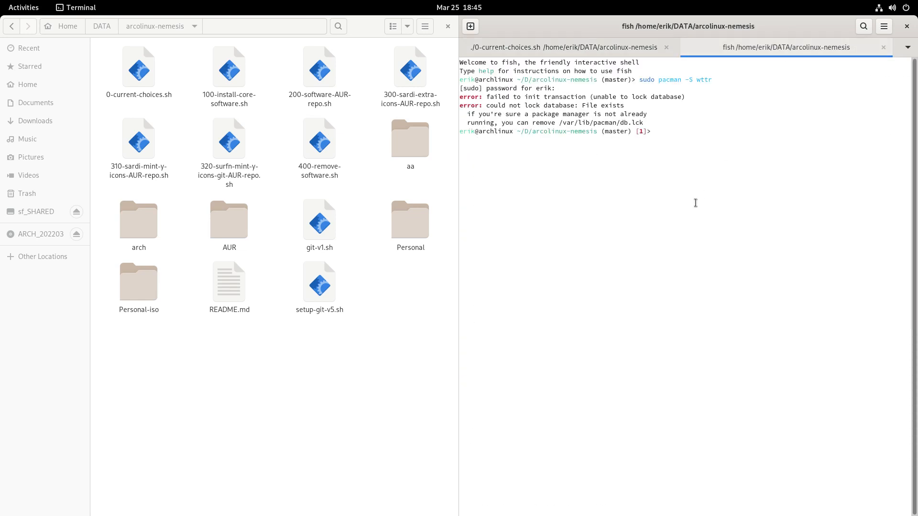
key("Up")
key("Return")
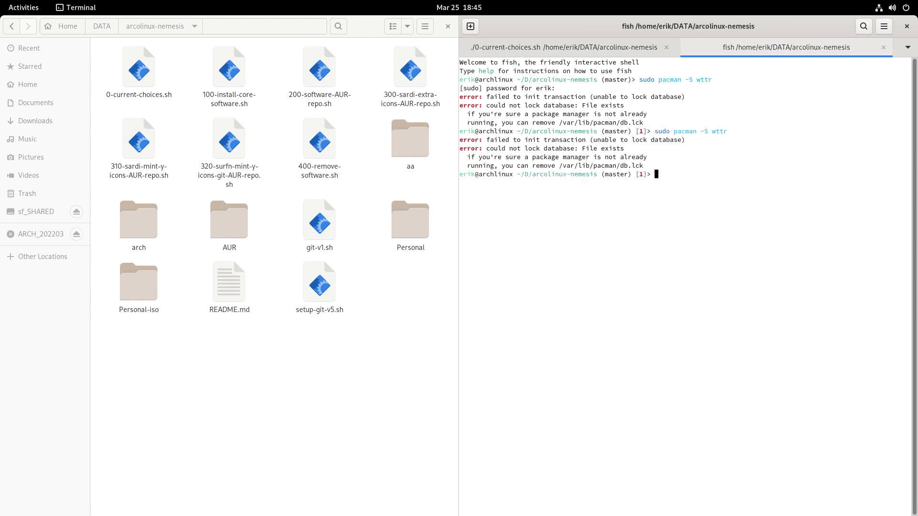
left_click(609, 48)
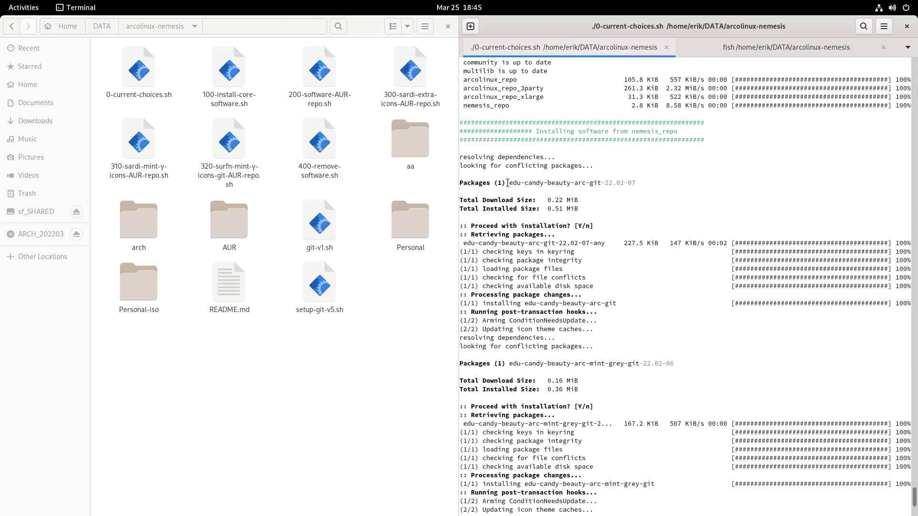
left_click_drag(508, 182, 460, 183)
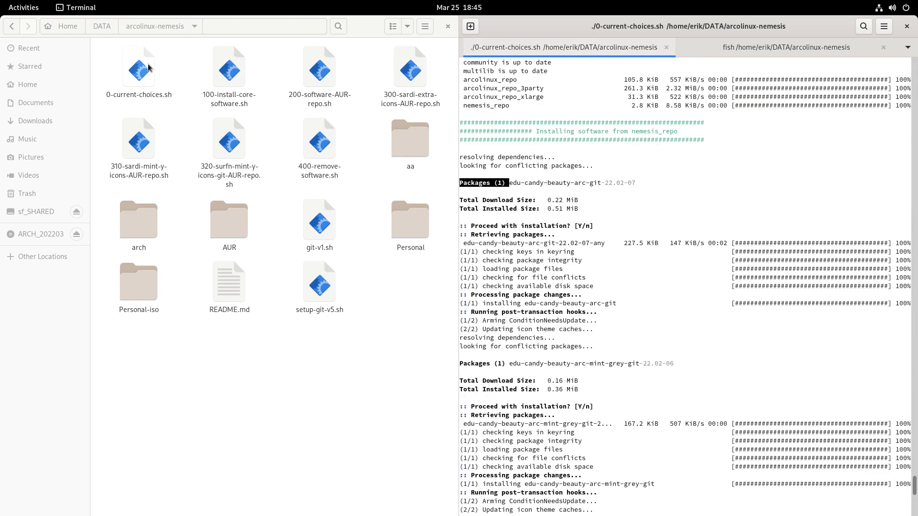
- Search the applications for "tweaks" and open Tweaks
left_click(23, 8)
type("tweaks")
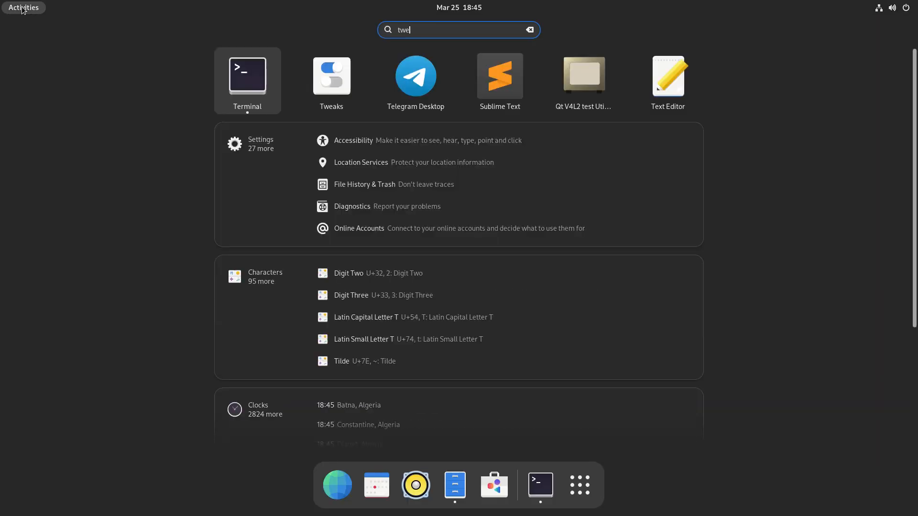
key("Return")
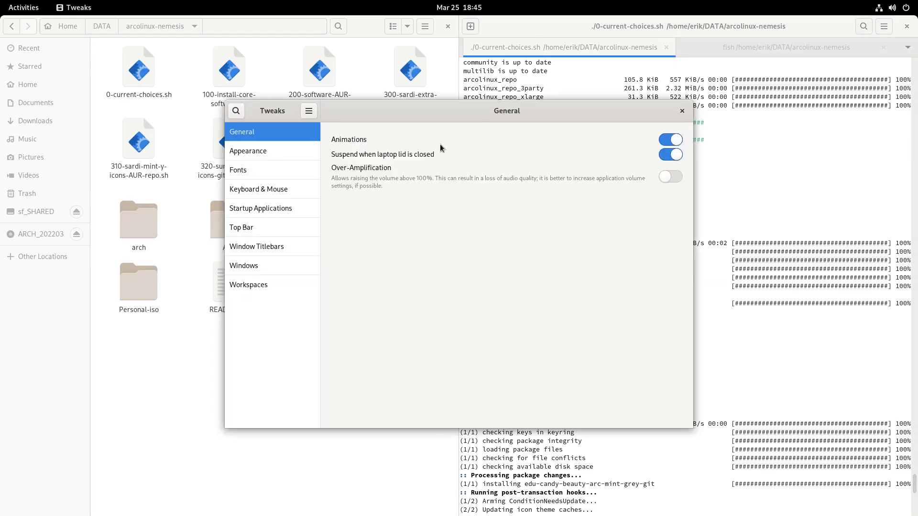
- In the Appearance settings, try the Arc-Dawn applications theme and settle on Arc-Dawn-Dark
left_click(285, 154)
left_click(640, 162)
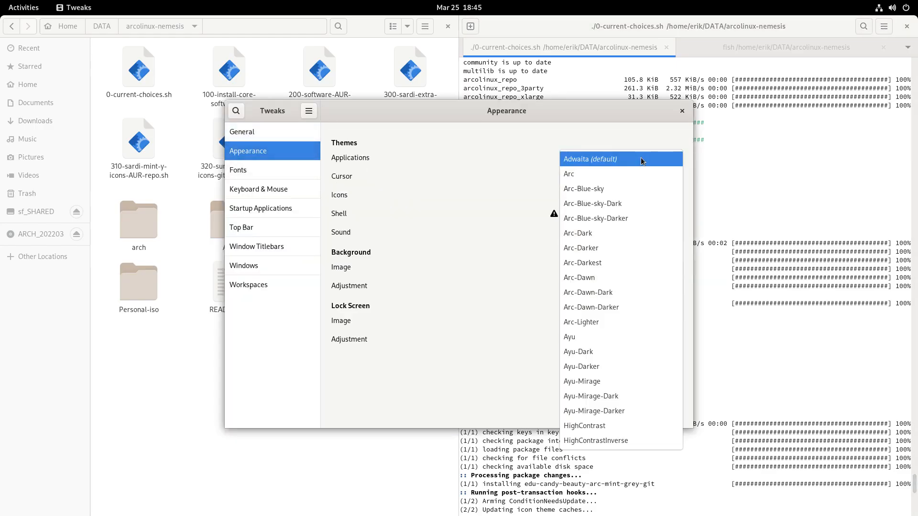
left_click(630, 277)
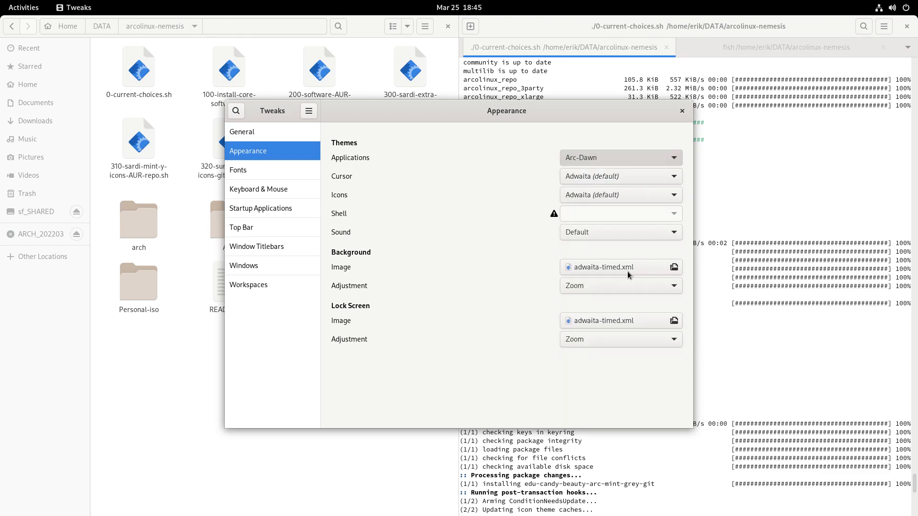
left_click(623, 156)
left_click(626, 169)
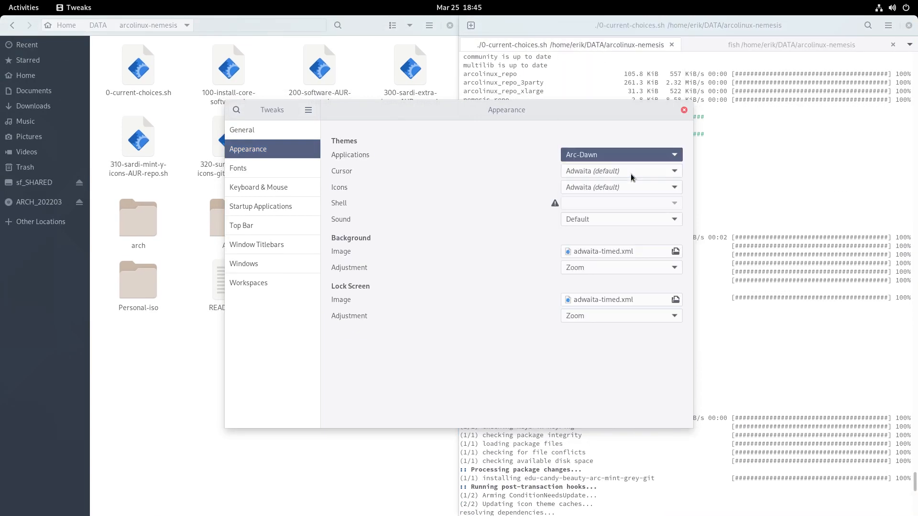
- Try the Bibata-Modern-Amber cursor theme, and set the cursor to Bibata-Original-Ice
left_click(596, 176)
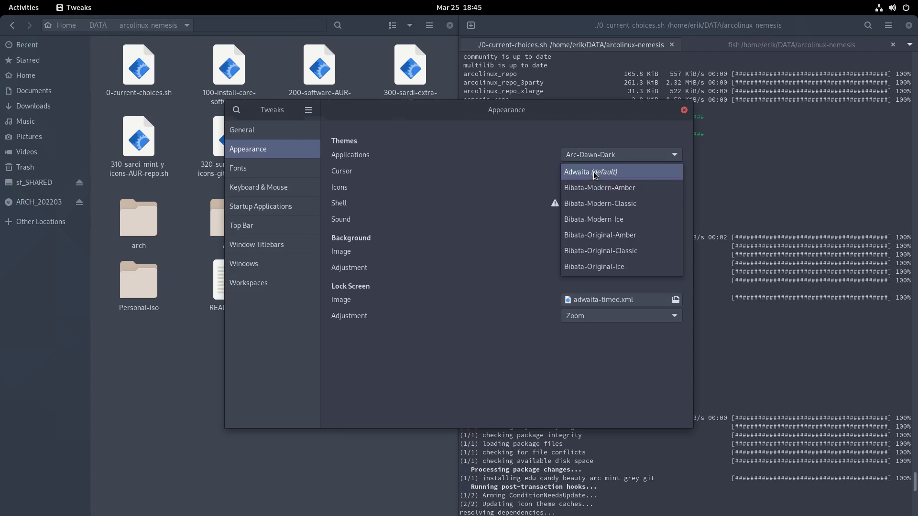
left_click(613, 190)
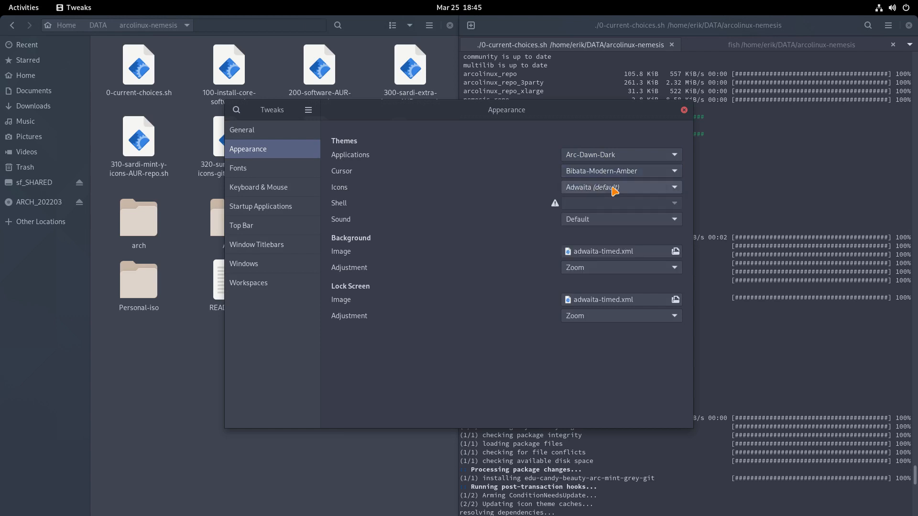
left_click(619, 176)
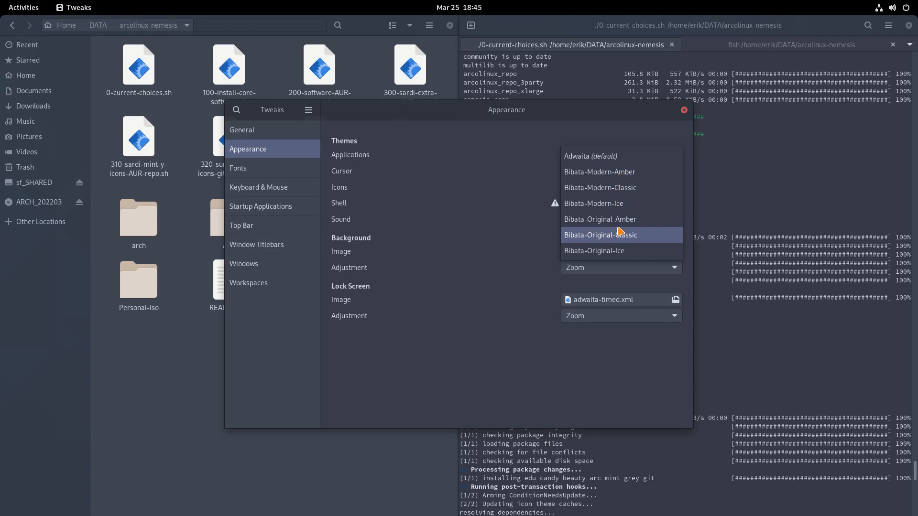
left_click(617, 250)
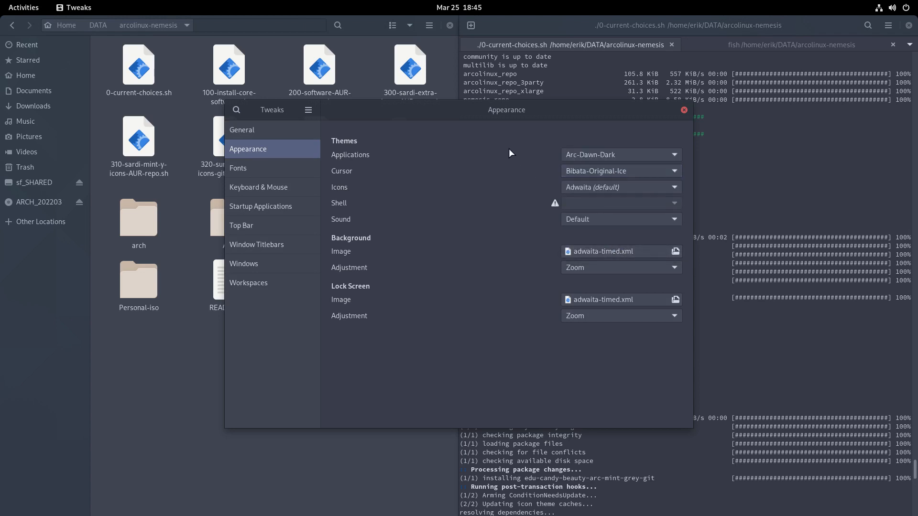
- Set the icon theme to Arcolinux-candy-beauty and move the Tweaks window aside to uncover the file manager's icons
left_click(613, 188)
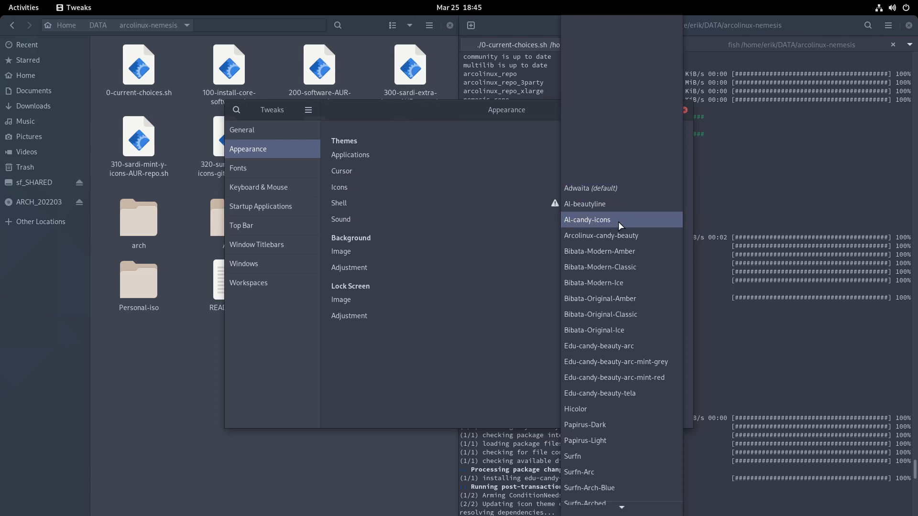
left_click(623, 233)
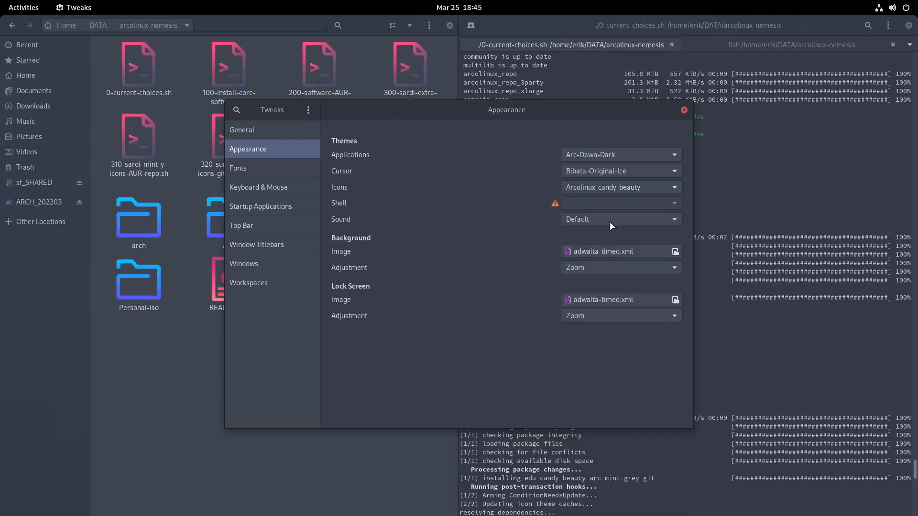
left_click_drag(435, 117, 504, 107)
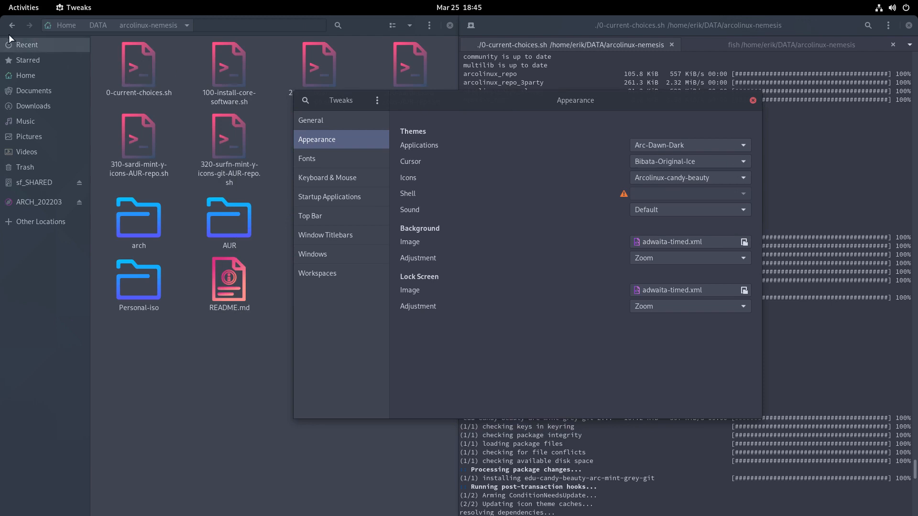
- Examine the new icons on both pages of the applications overview, and return to the Tweaks window
left_click(7, 4)
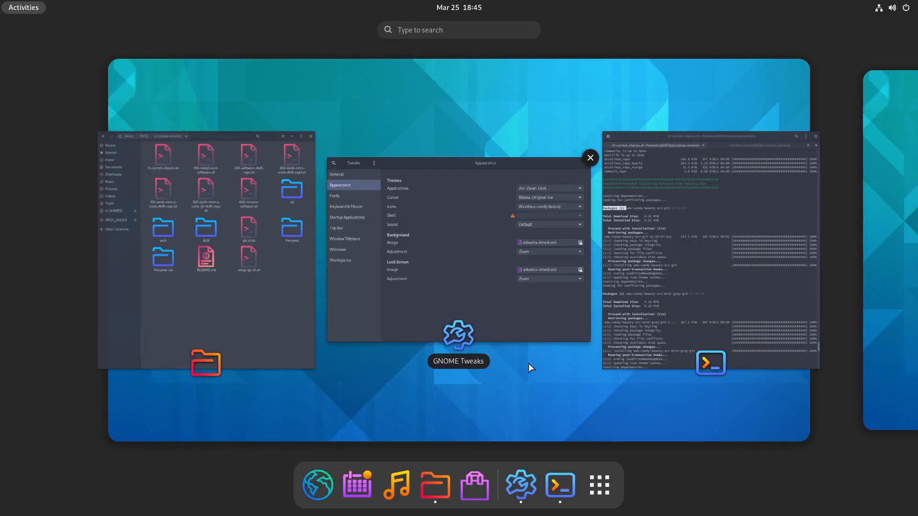
left_click(596, 485)
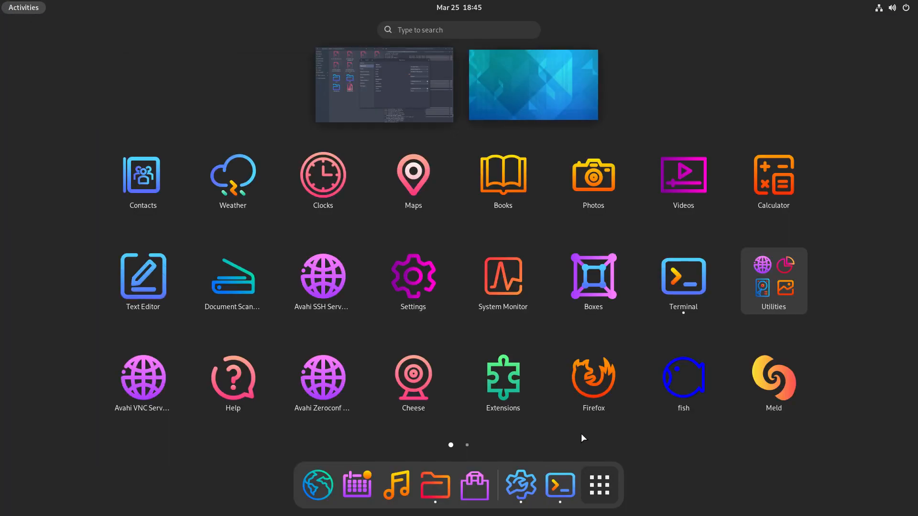
scroll(581, 439, "down", 1)
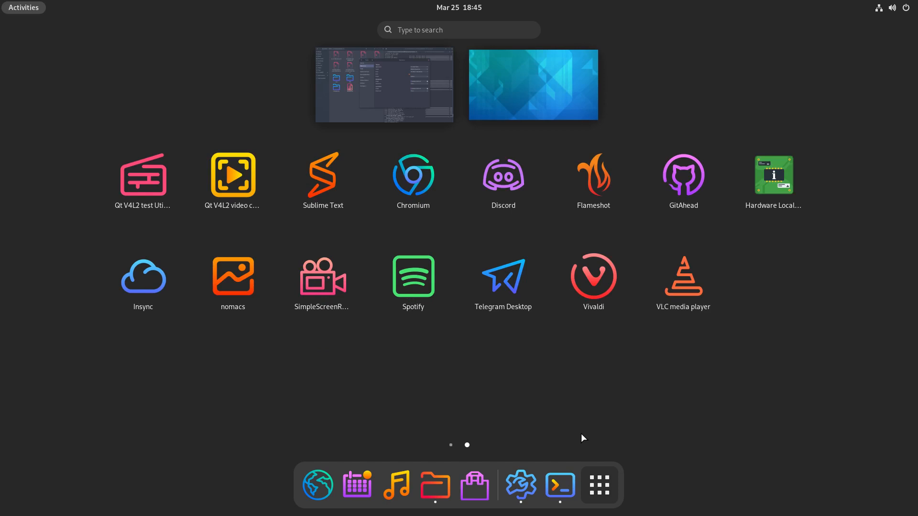
scroll(581, 434, "up", 1)
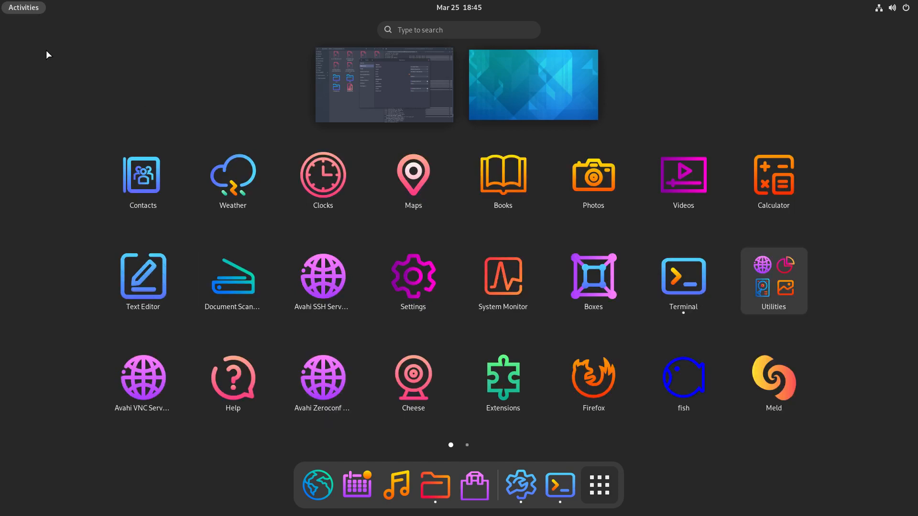
key("Escape")
left_click(449, 228)
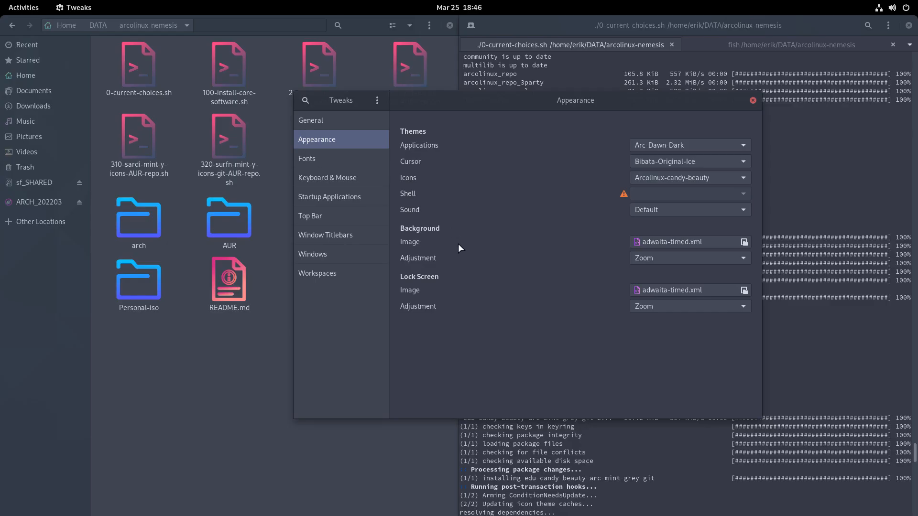
- Look through the gnome folder's images for the desktop background, cancel the selection, and close Tweaks
left_click(730, 197)
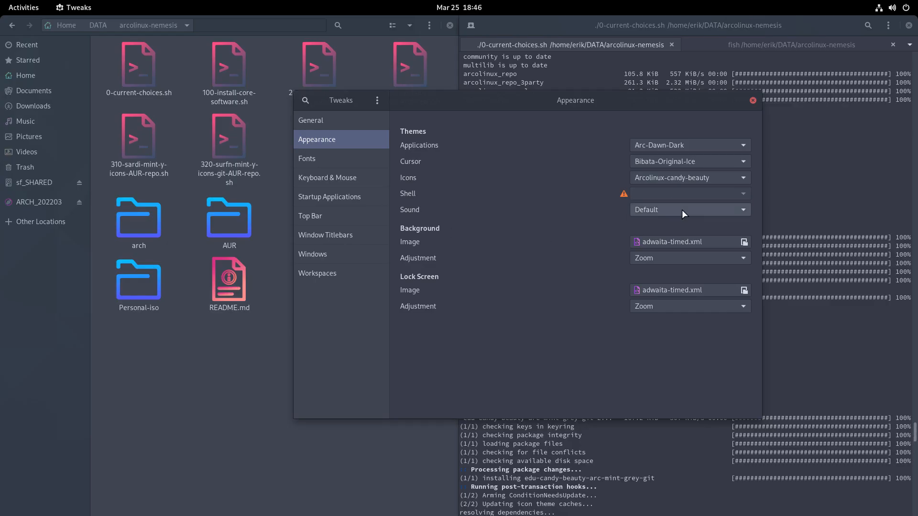
left_click(570, 215)
left_click(703, 239)
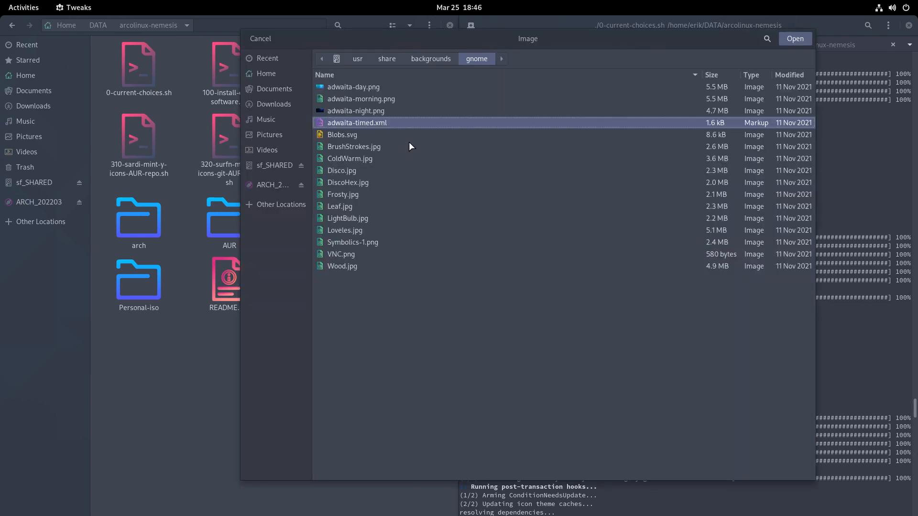
left_click(263, 39)
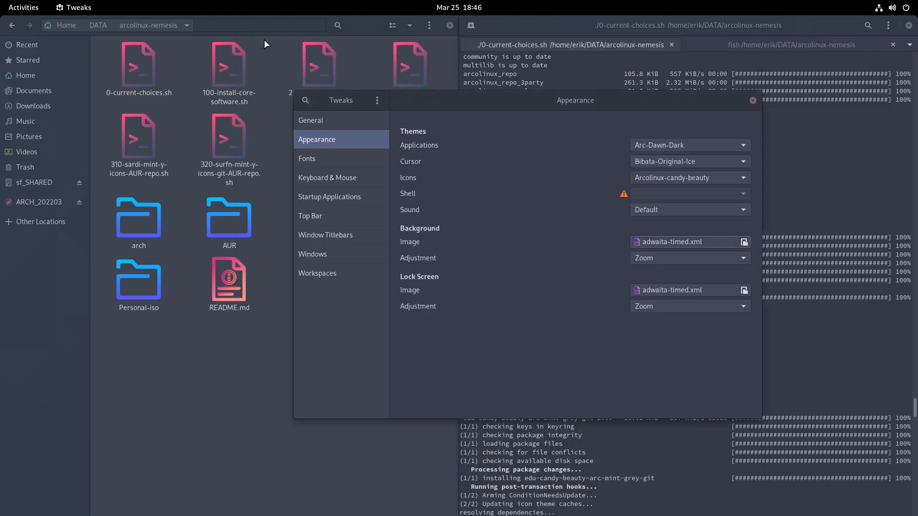
left_click(753, 101)
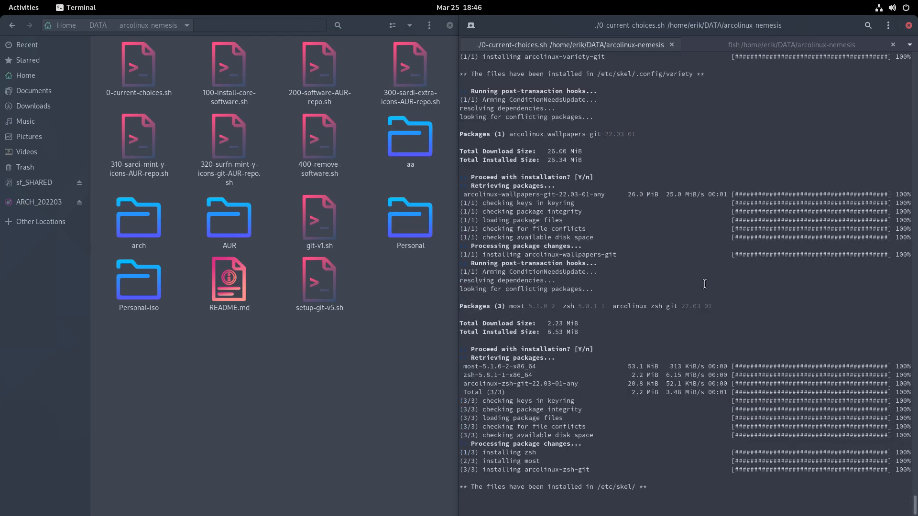
- Check the script's output for installed wallpapers, and reopen Tweaks at its Appearance settings by searching for "set"
scroll(705, 284, "up", 3)
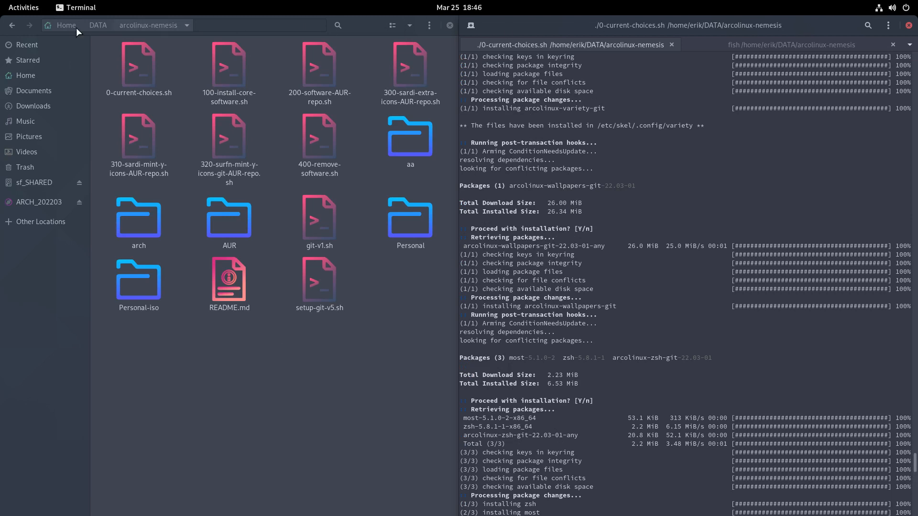
left_click(27, 10)
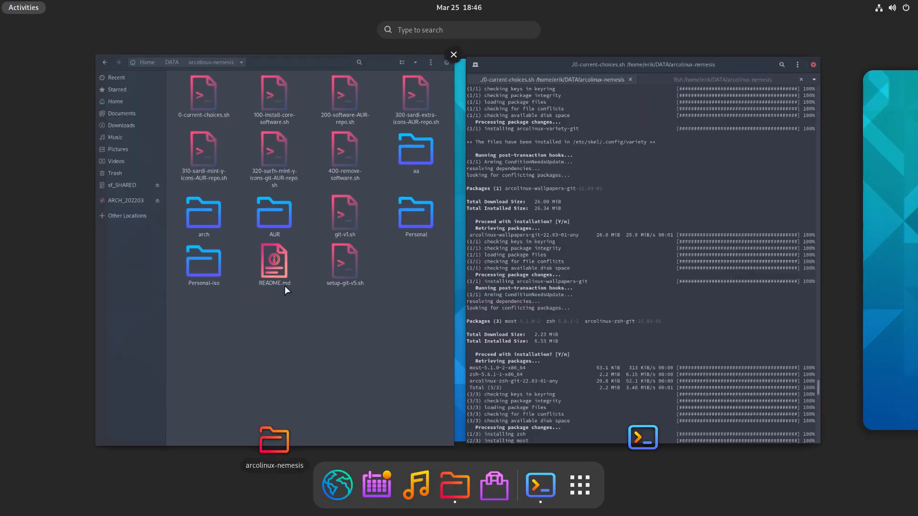
left_click(579, 487)
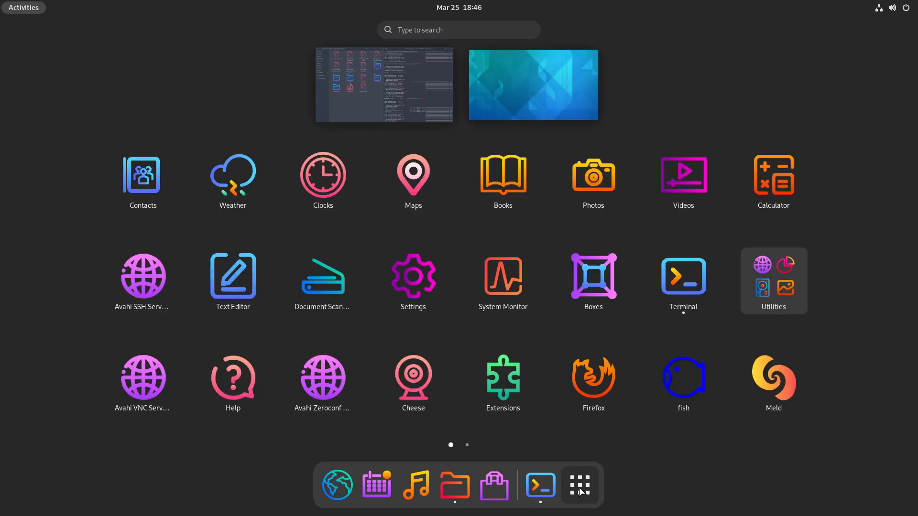
type("set")
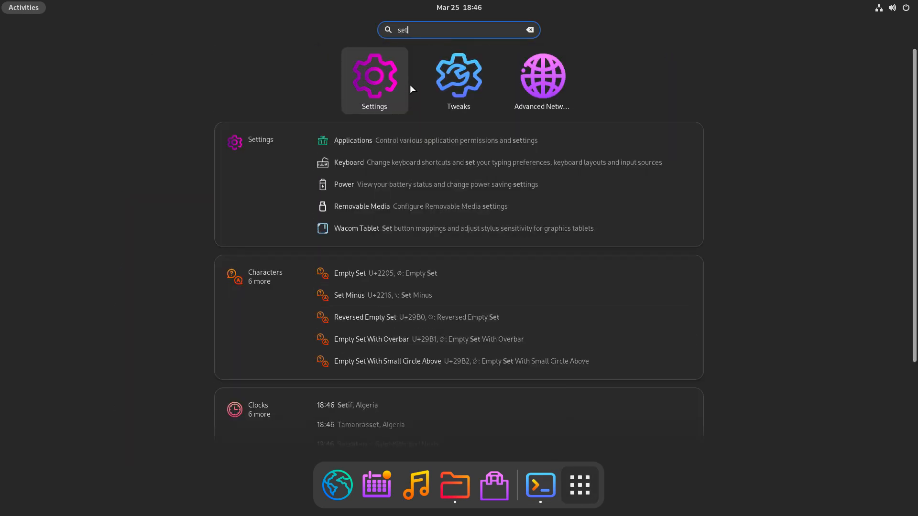
left_click(443, 80)
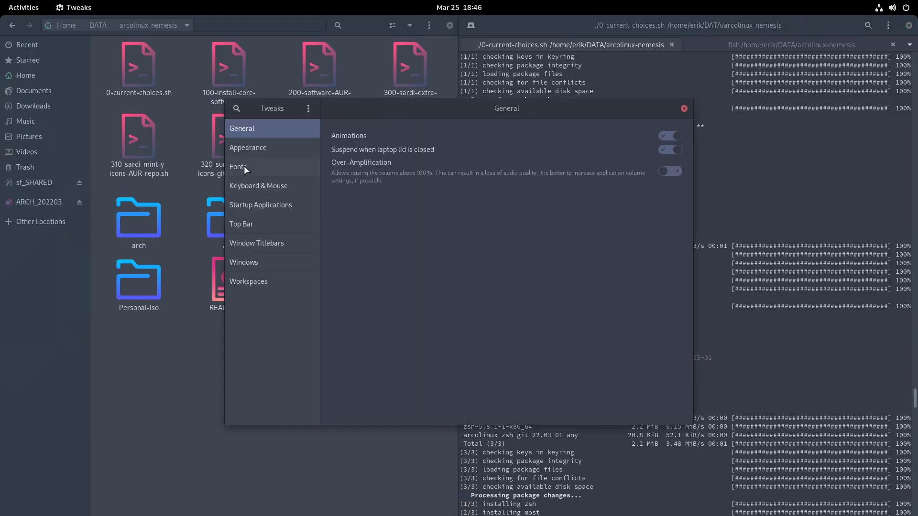
left_click(254, 148)
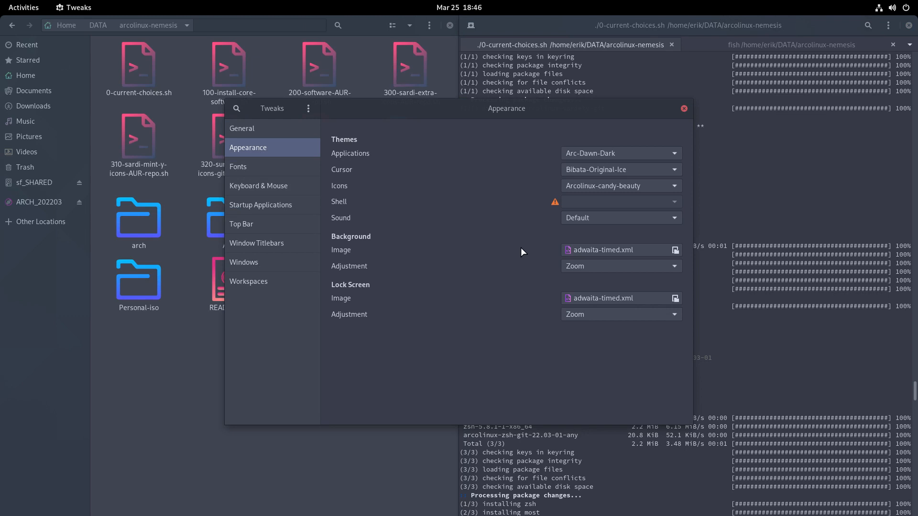
- Set the desktop background to koi-fishes-1920x1080.png from the arcolinux backgrounds folder, and check it on the empty workspace after closing Tweaks
left_click(650, 250)
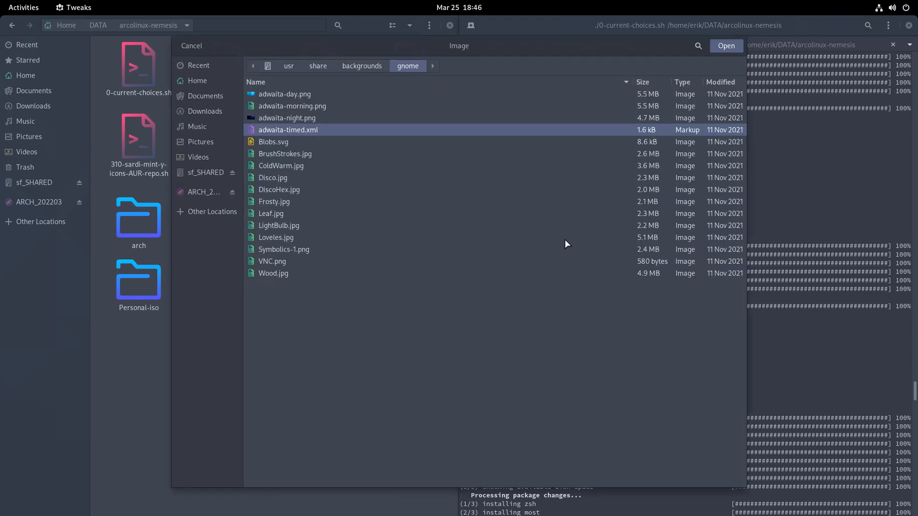
left_click(363, 67)
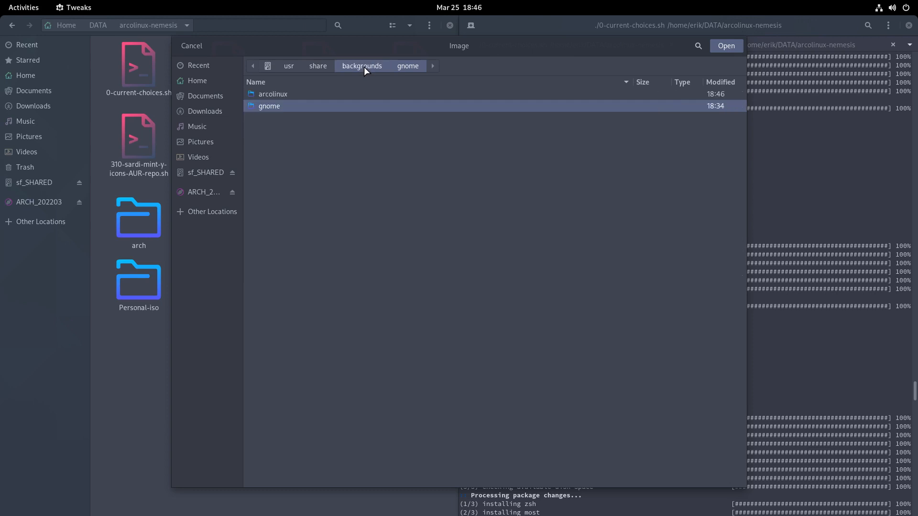
double_click(292, 94)
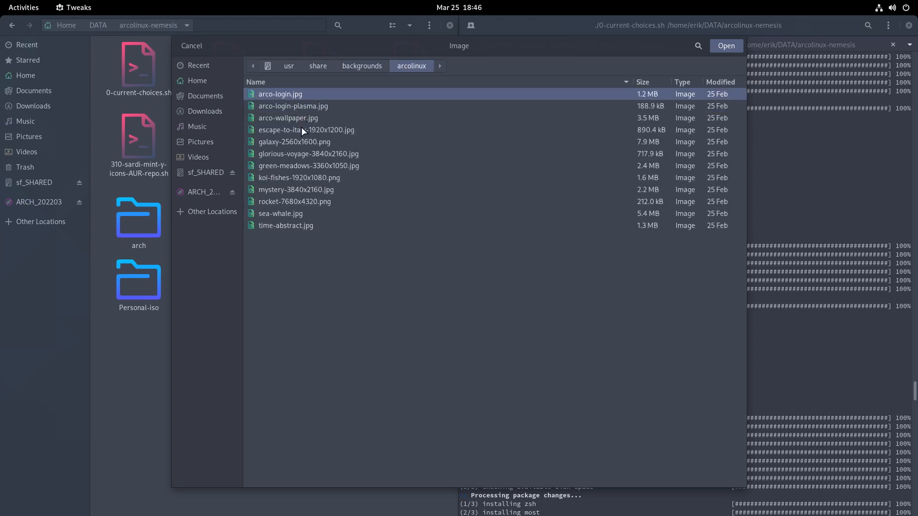
left_click(302, 178)
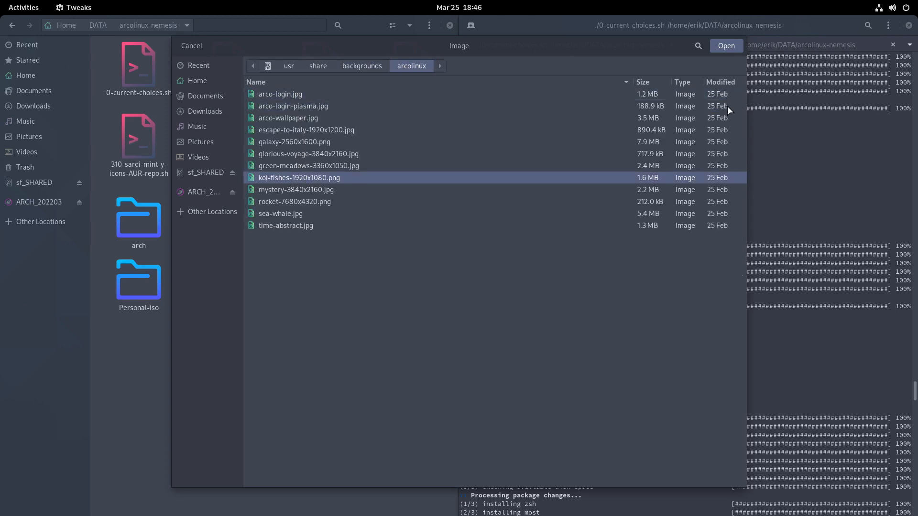
left_click(727, 47)
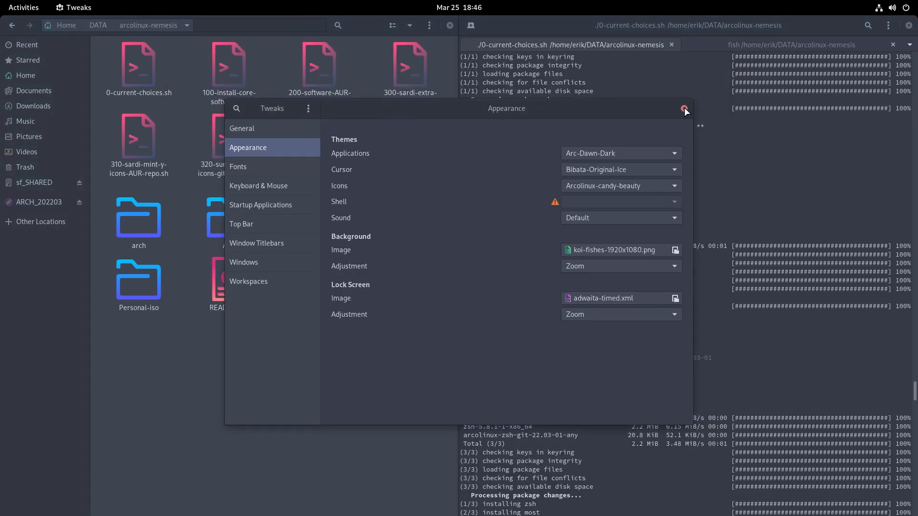
left_click(685, 109)
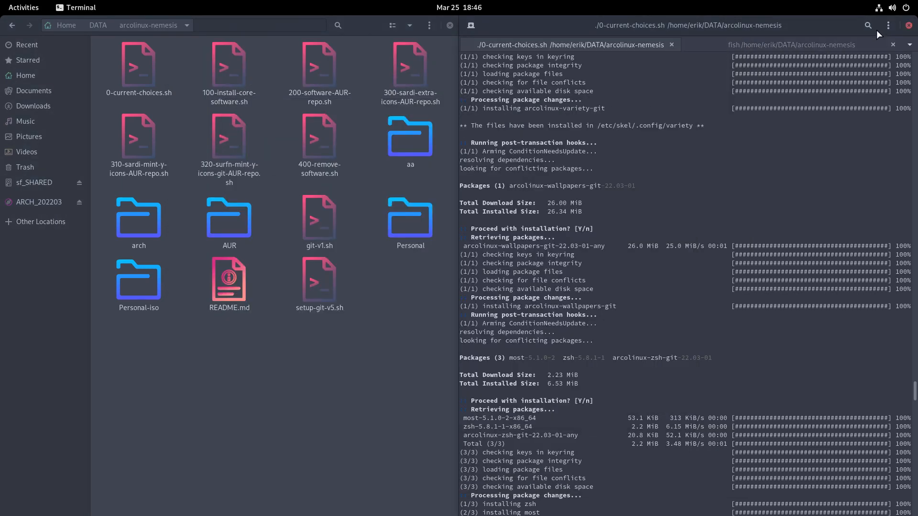
key("ctrl+alt+Right")
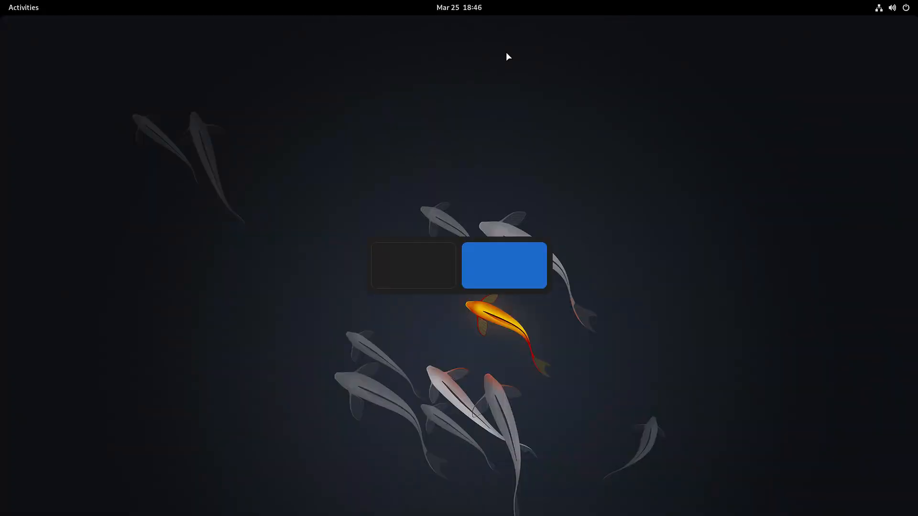
key("ctrl+alt+Left")
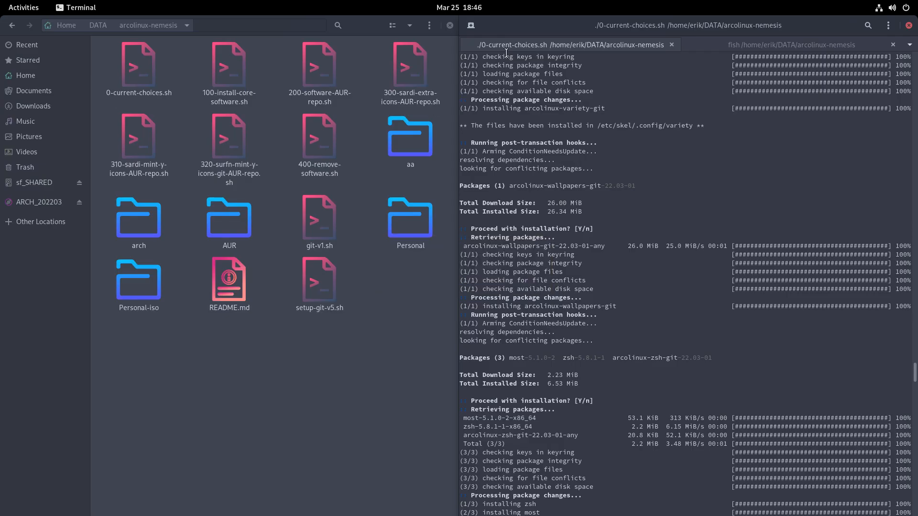
- Check the new wallpaper on the empty workspace, and return to the workspace where the script is running
key("ctrl+alt+Right")
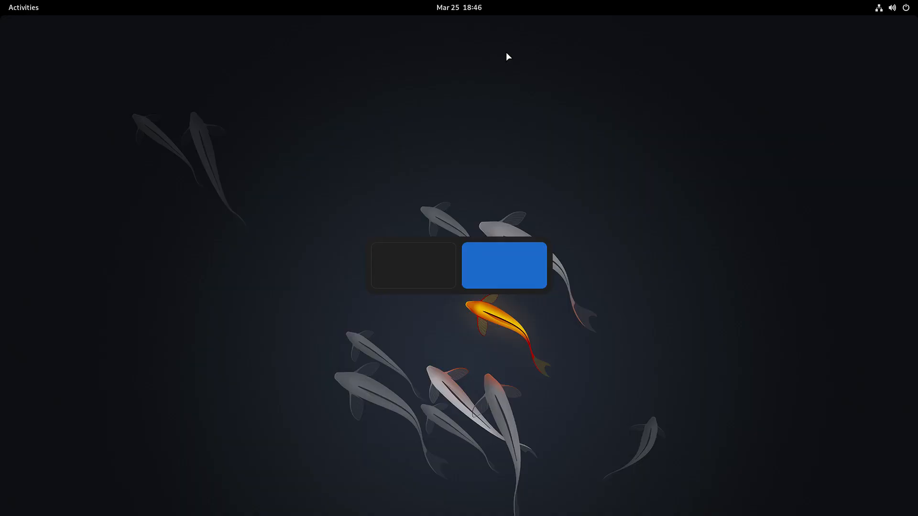
key("ctrl+alt+Left")
key("ctrl+alt+Right")
key("ctrl+alt+Left")
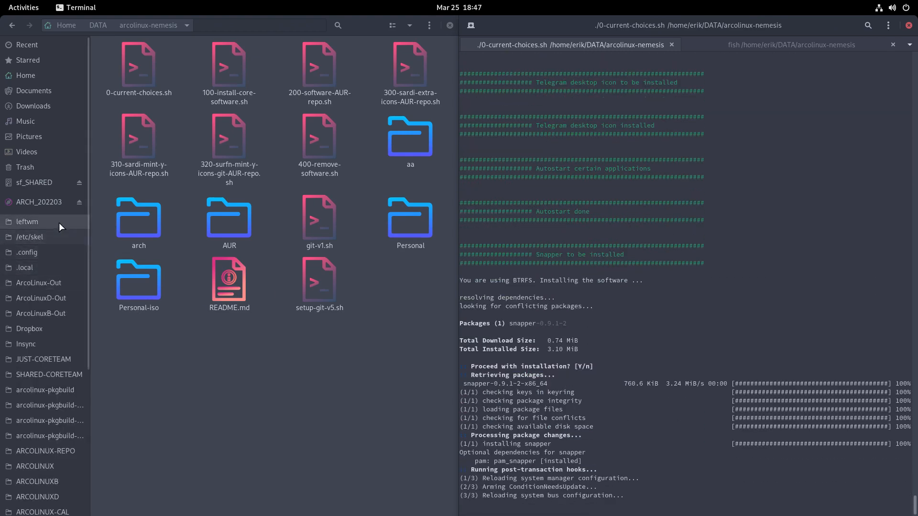
- Look through the file manager's added bookmarks, and check the script's output for the grub-btrfs and snapper packages
scroll(53, 441, "down", 5)
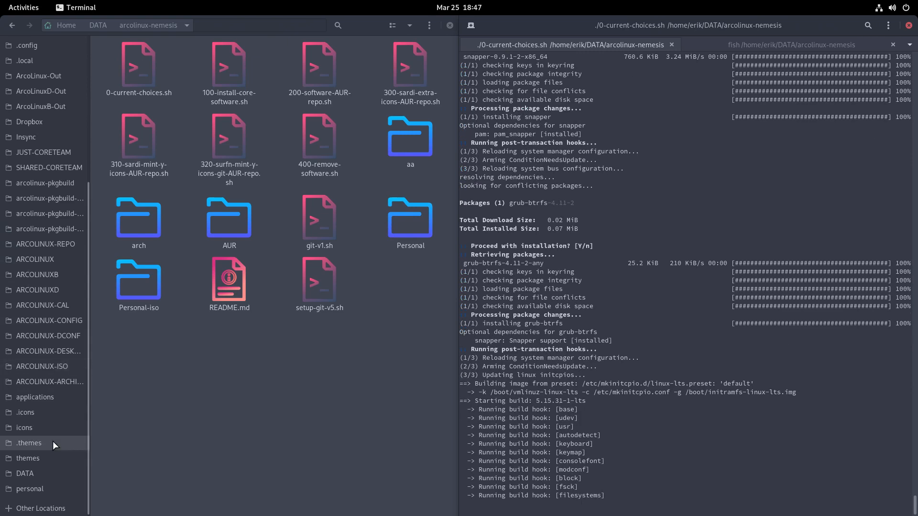
scroll(533, 306, "up", 5)
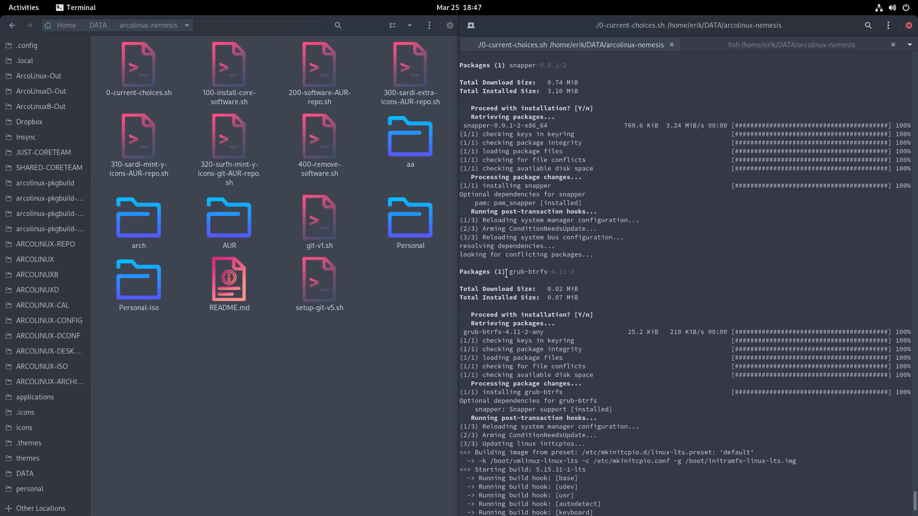
left_click_drag(505, 271, 544, 272)
scroll(548, 338, "up", 8)
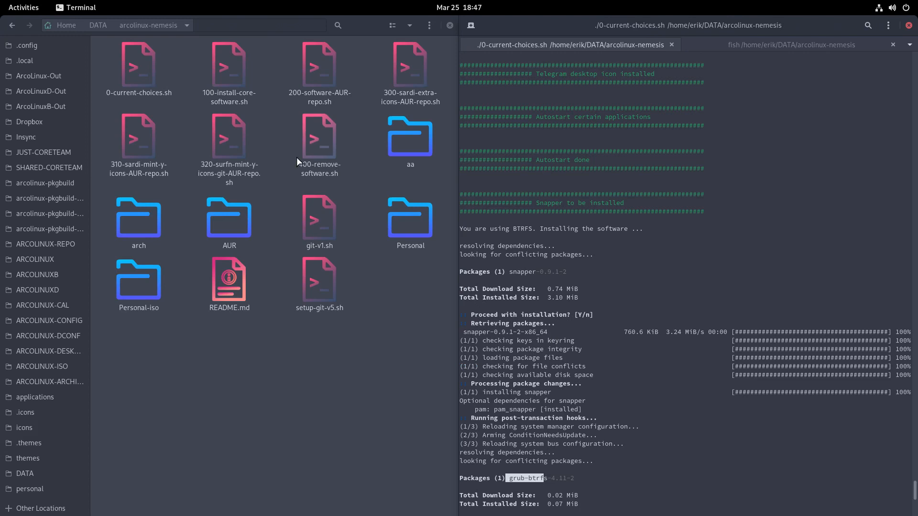
left_click_drag(536, 202, 571, 203)
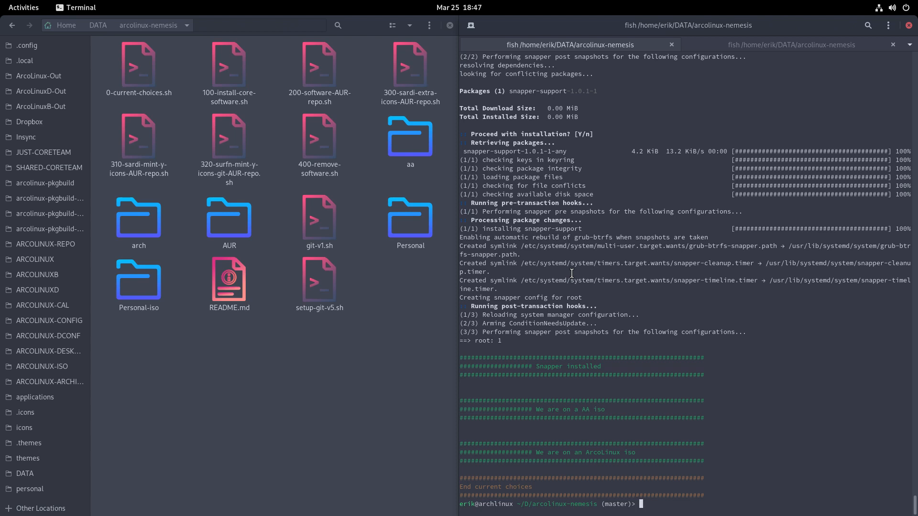
- Reboot the machine with sudo, choose Boot existing OS, and start the "Arch Linux, with Linux linux-lts" entry
type("sudo reboot")
key("Return")
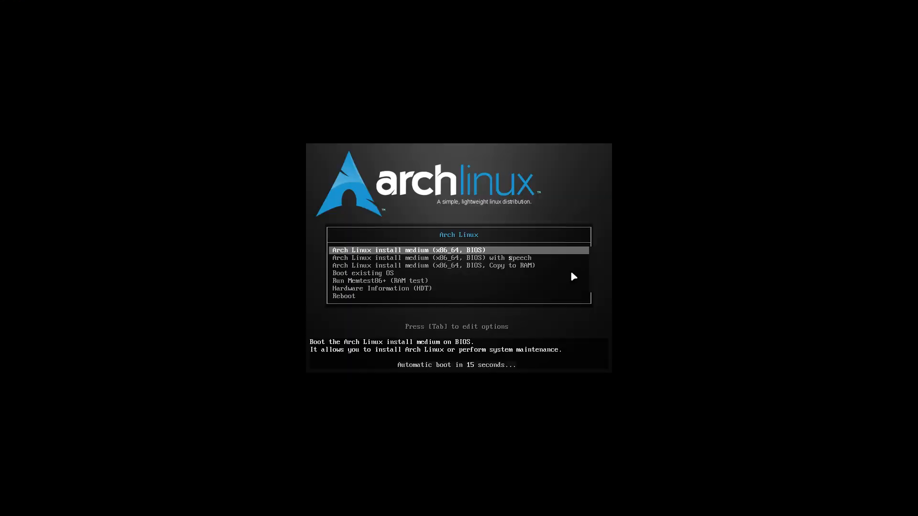
key("Down")
key("Down")
key("Down")
key("Return")
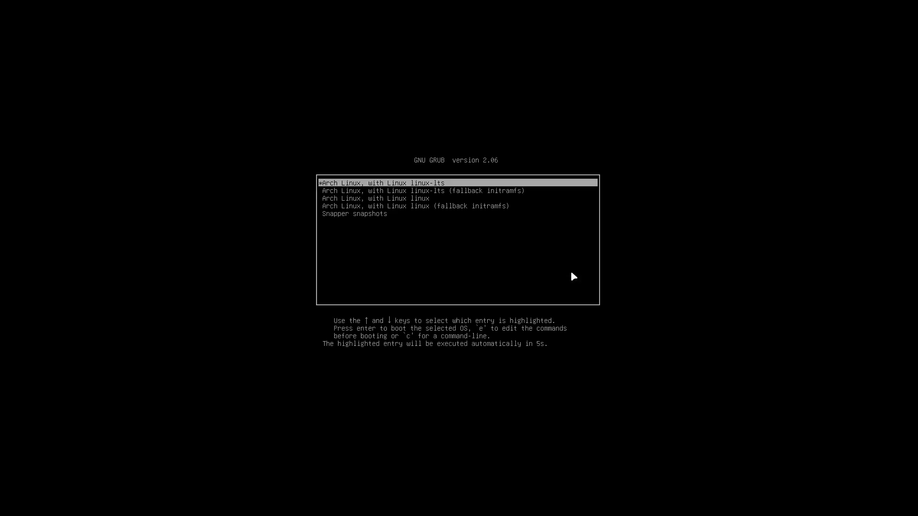
key("Return")
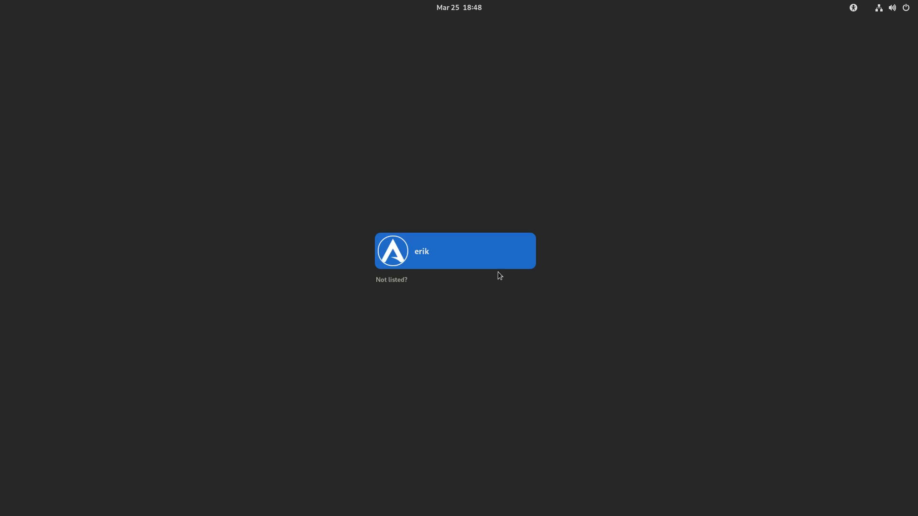
- Log in to the listed user account with the account password
left_click(482, 267)
type("****")
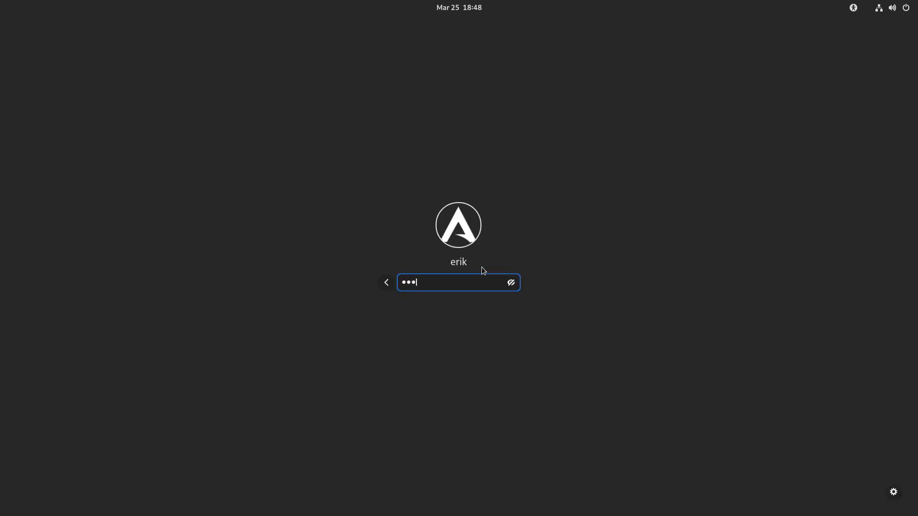
key("Return")
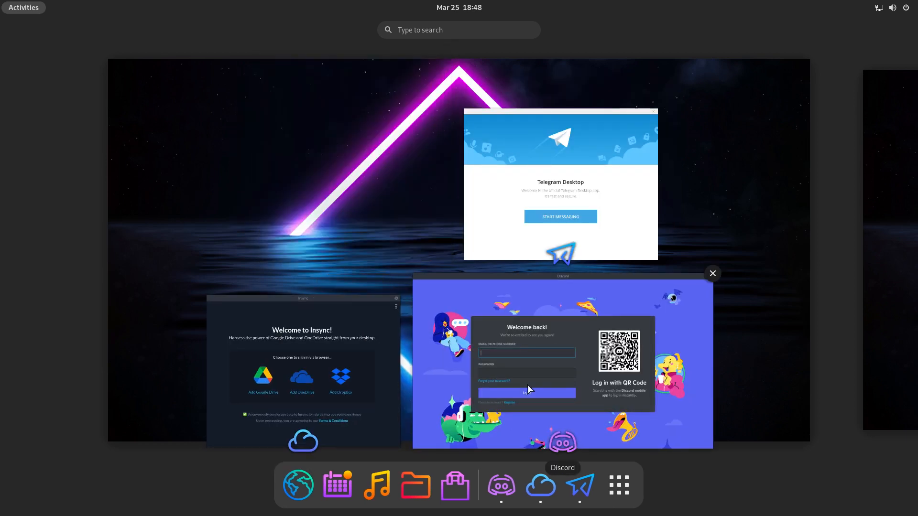
- Close the autostarted Discord, Insync and Telegram windows, and leave the overview for the empty desktop
left_click(712, 273)
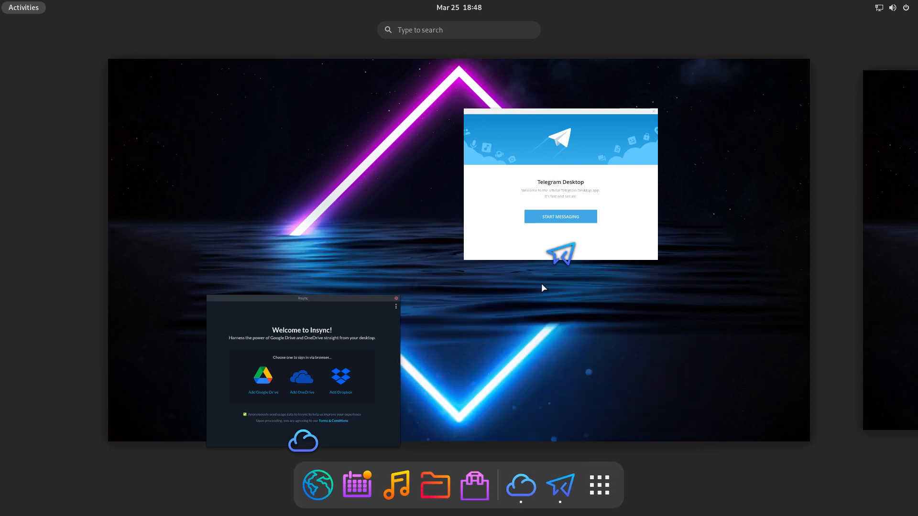
left_click(399, 295)
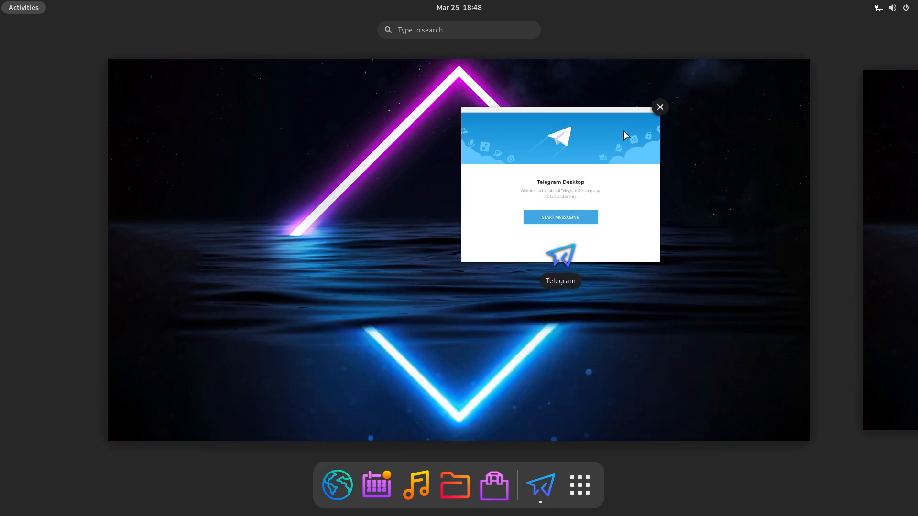
left_click(660, 107)
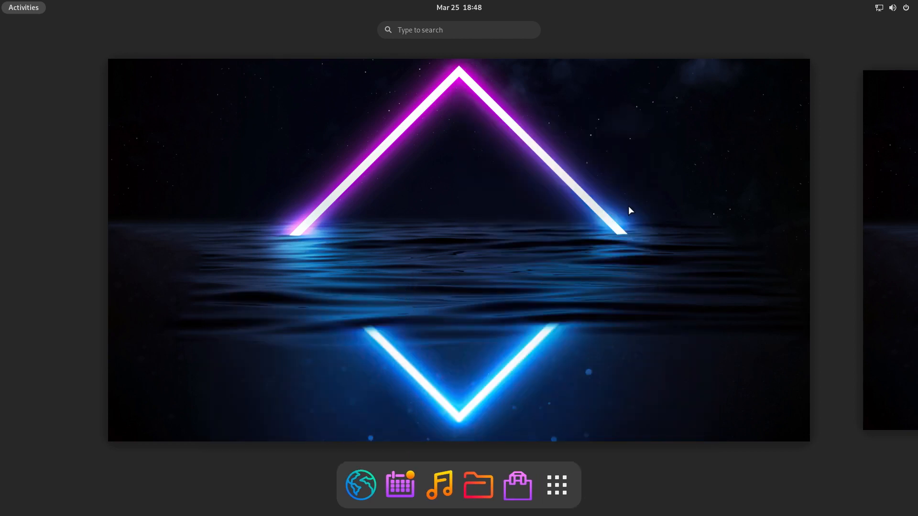
left_click(455, 343)
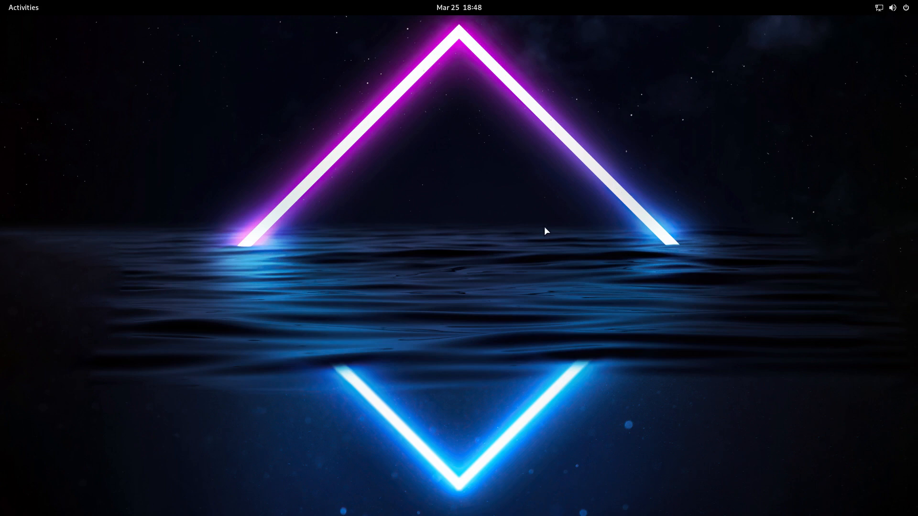
- Check the activities overview, and launch the file manager from it
key("super")
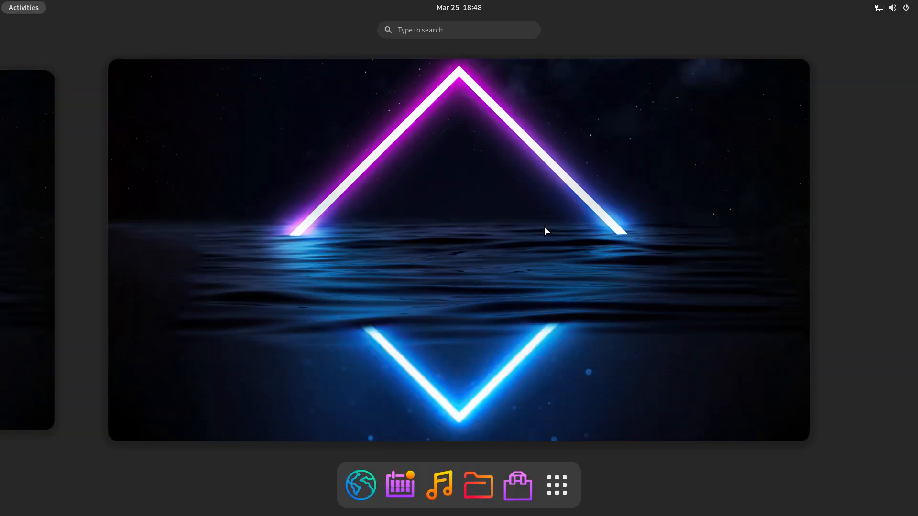
key("super")
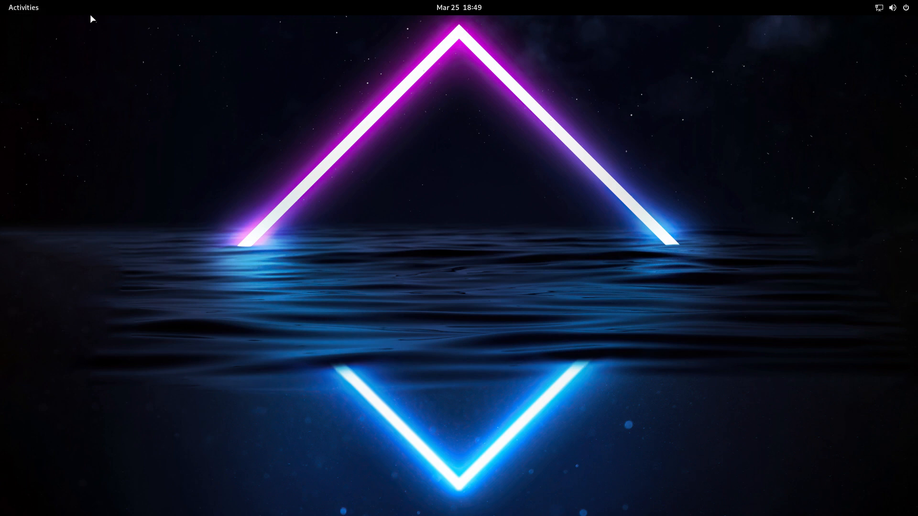
left_click(19, 8)
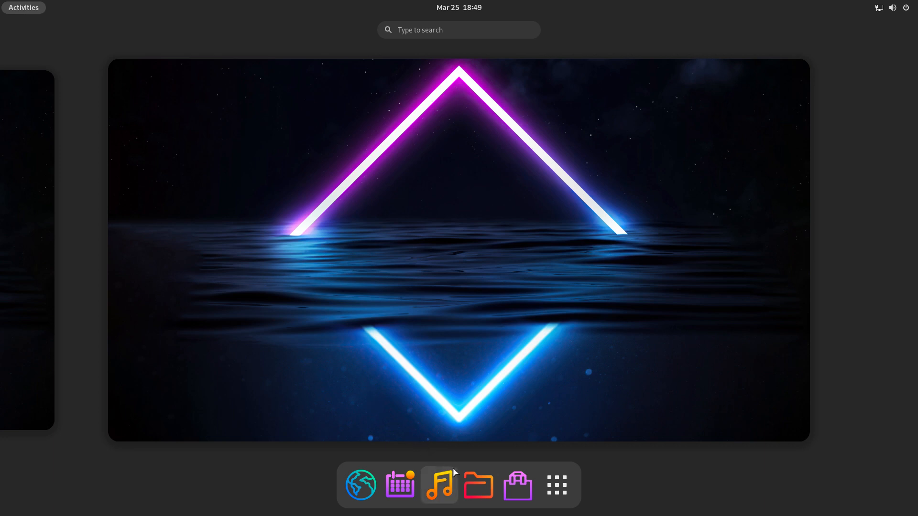
left_click(466, 475)
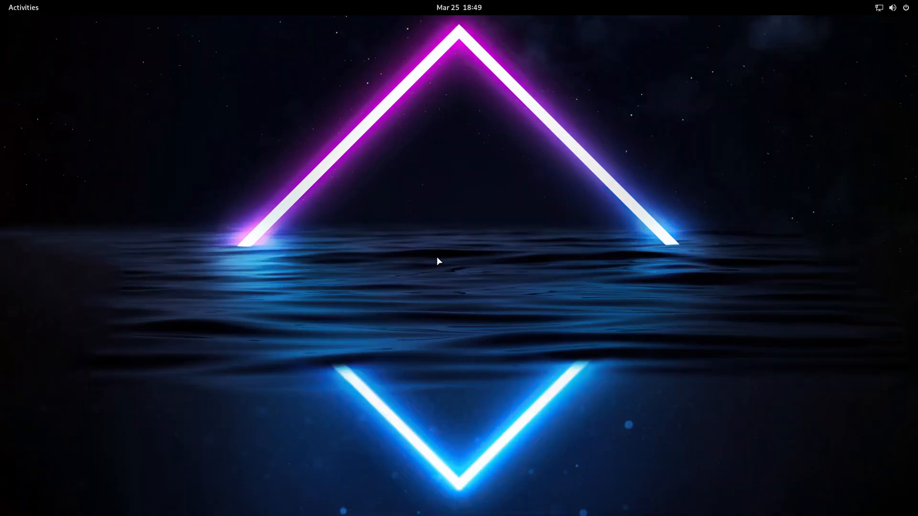
- Examine the installed applications on both pages of the applications grid, and return to the desktop
left_click(27, 9)
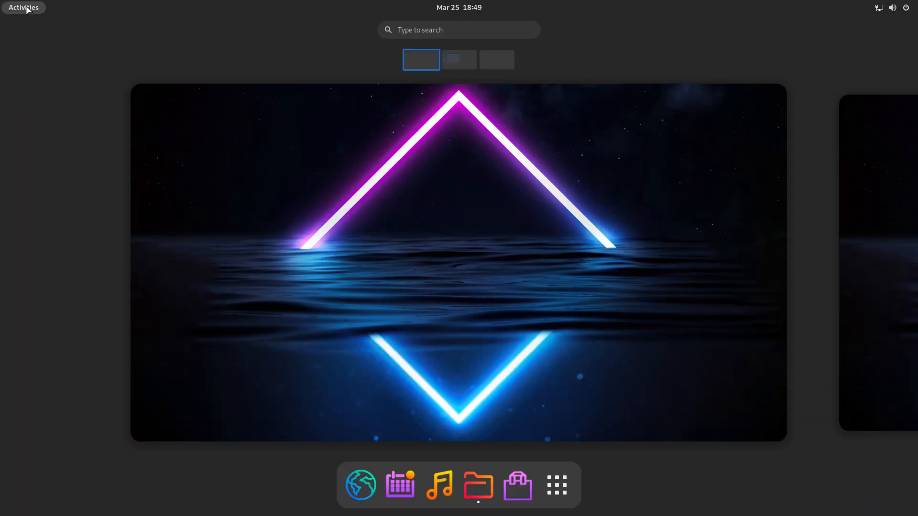
left_click(557, 485)
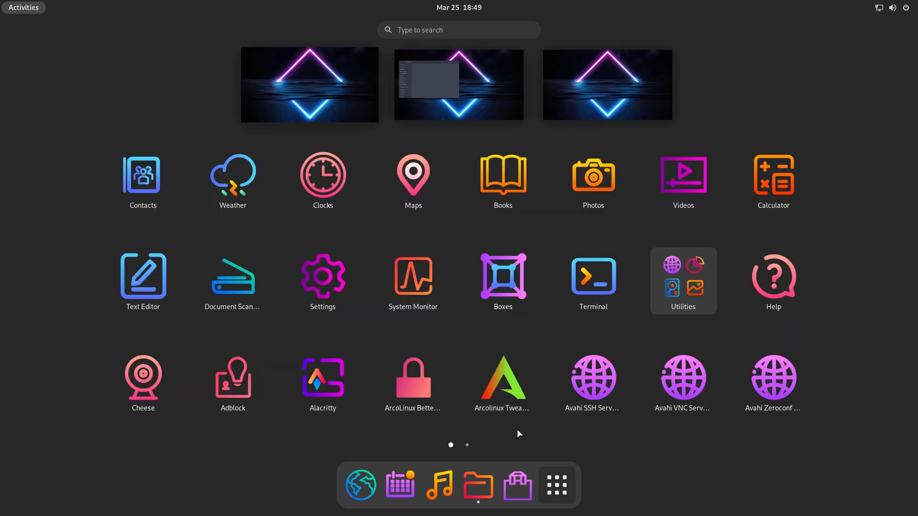
scroll(438, 348, "down", 1)
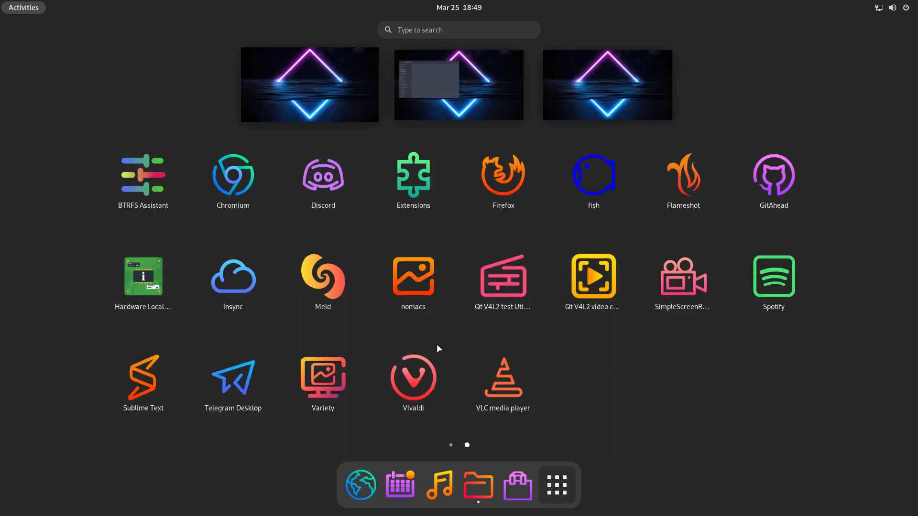
scroll(438, 348, "up", 1)
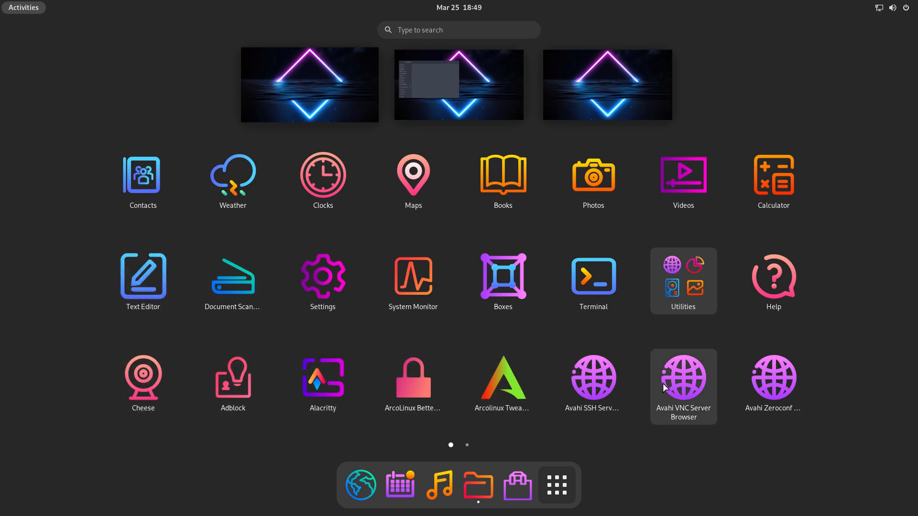
scroll(663, 383, "down", 1)
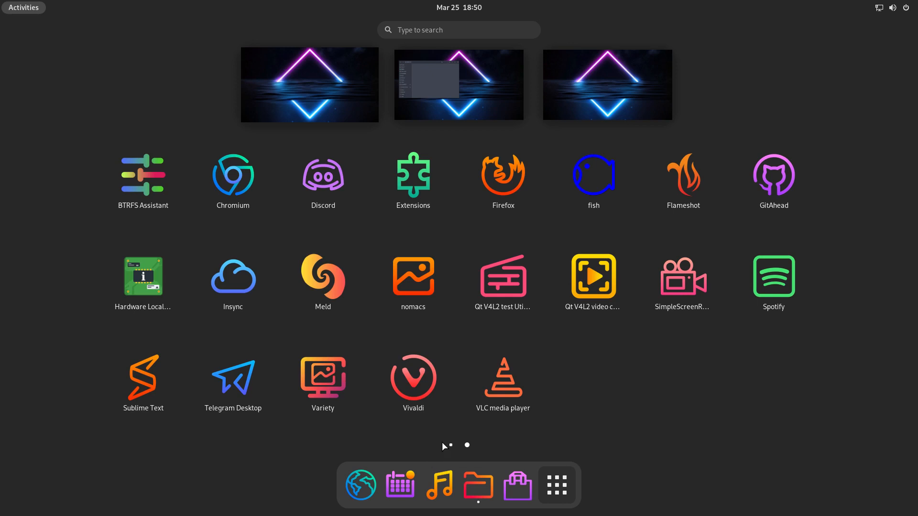
left_click(452, 409)
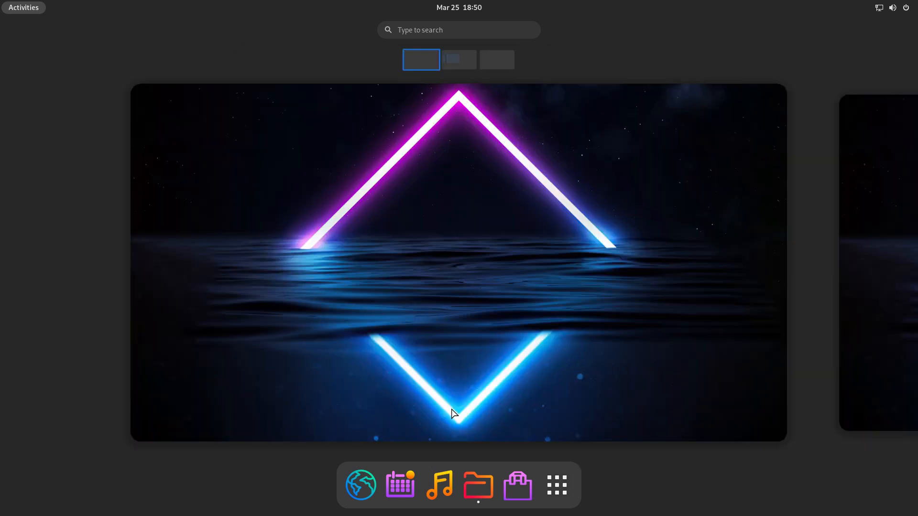
left_click(454, 413)
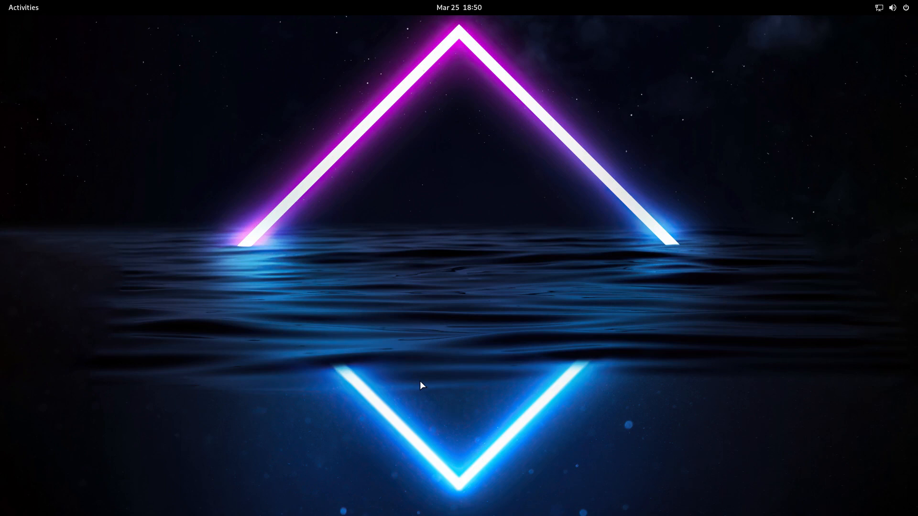
- Find the file manager window on the second workspace in the overview, and close it
left_click(26, 7)
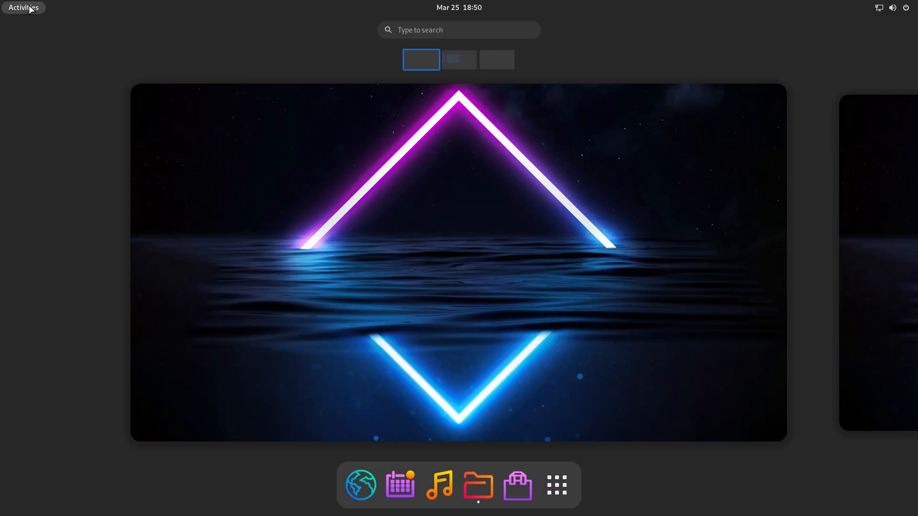
left_click(454, 62)
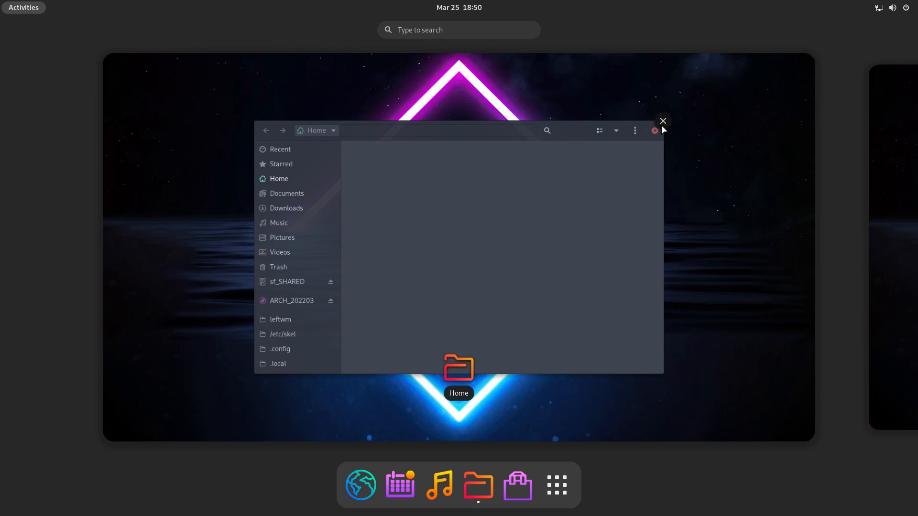
left_click(662, 122)
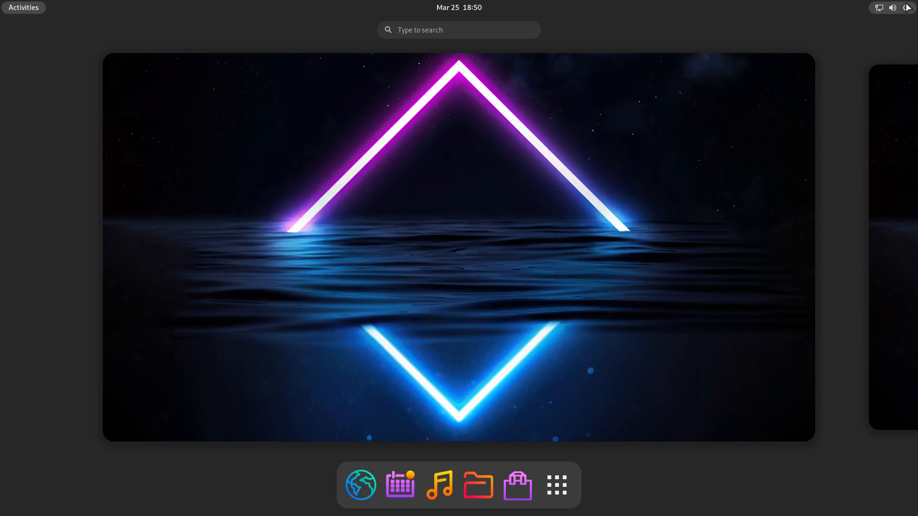